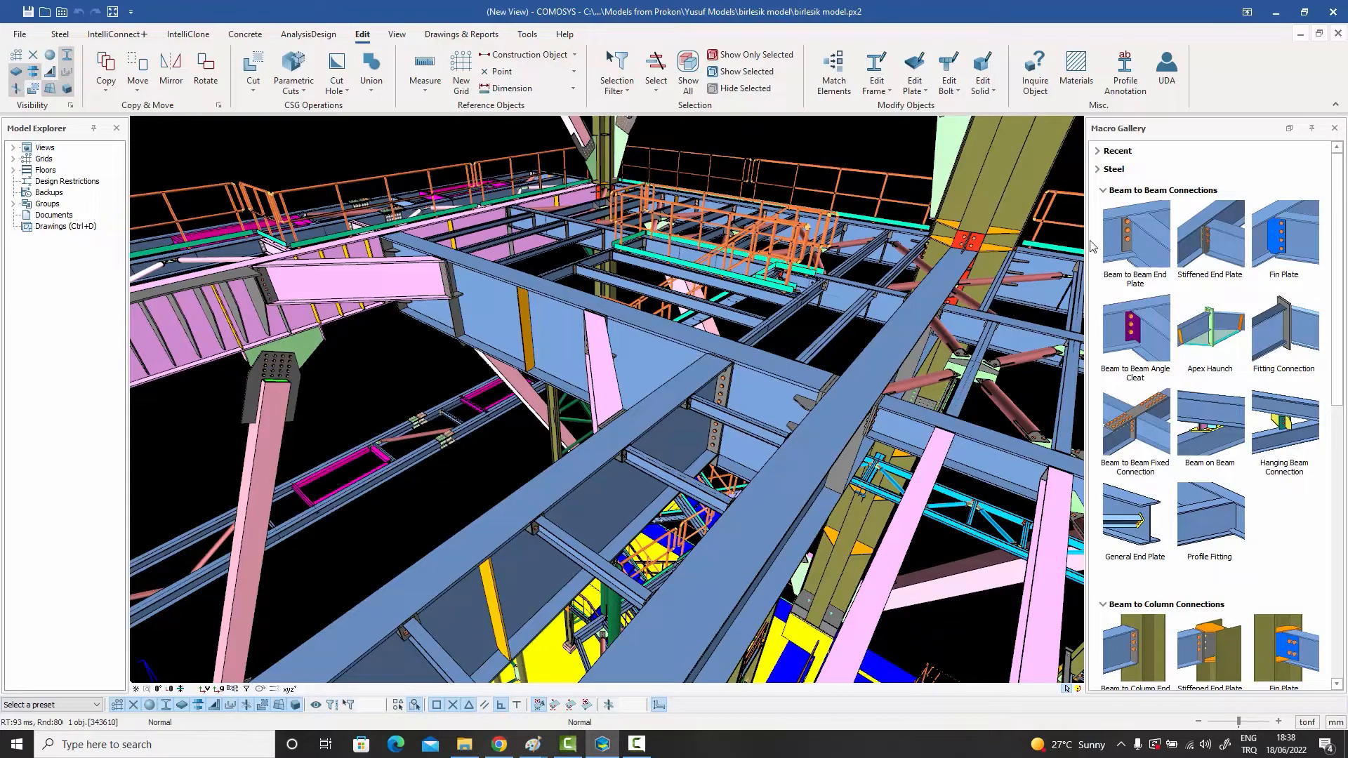
- Open the Beam to Beam End Plate macro properties, look through the side figure and first-side bolt settings, and close them
click(1125, 244)
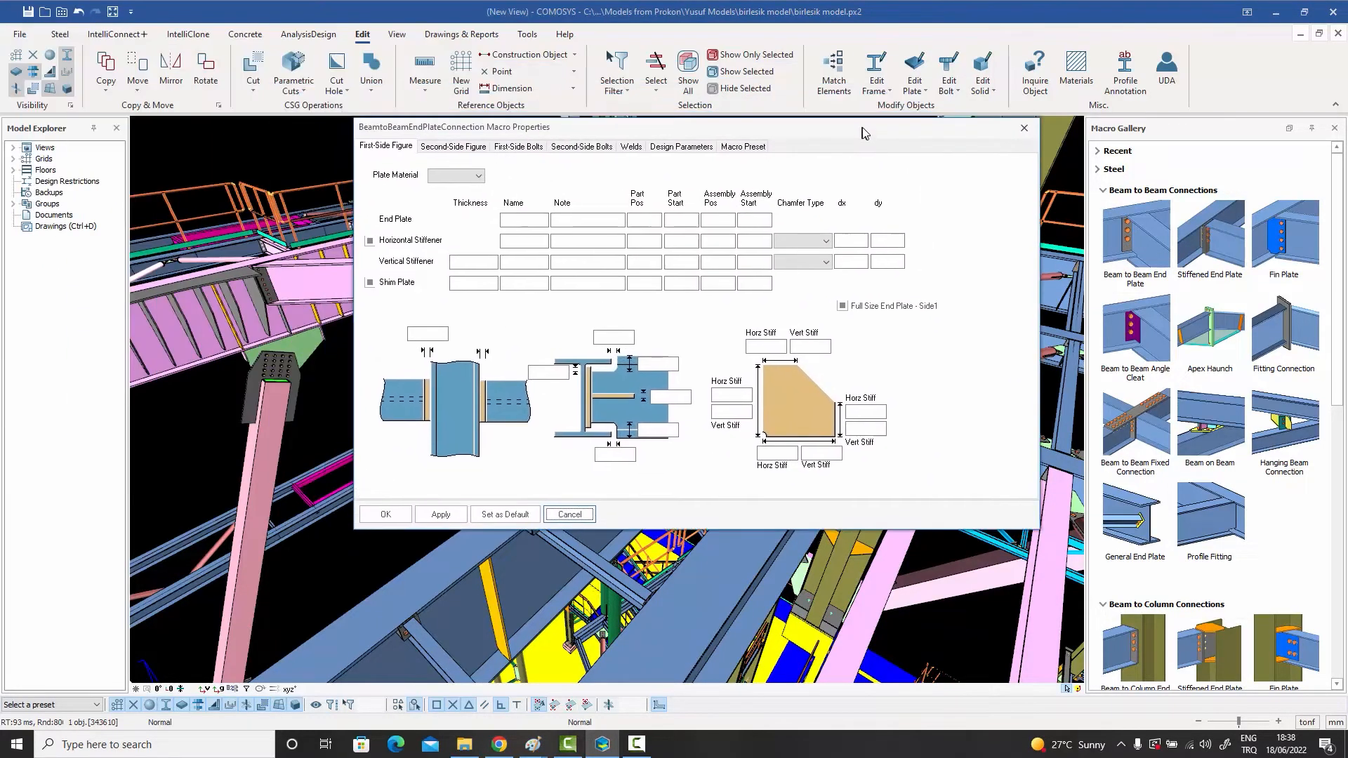
click(451, 149)
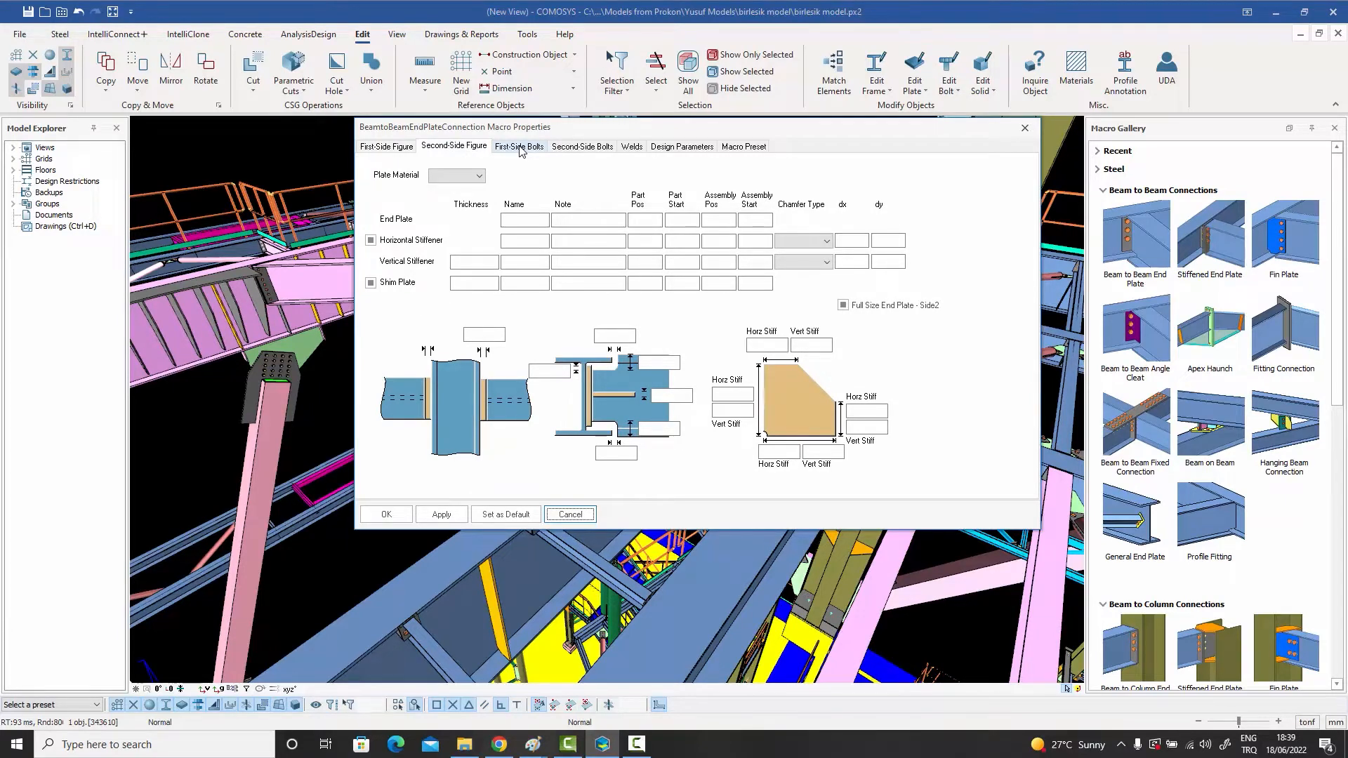
click(521, 149)
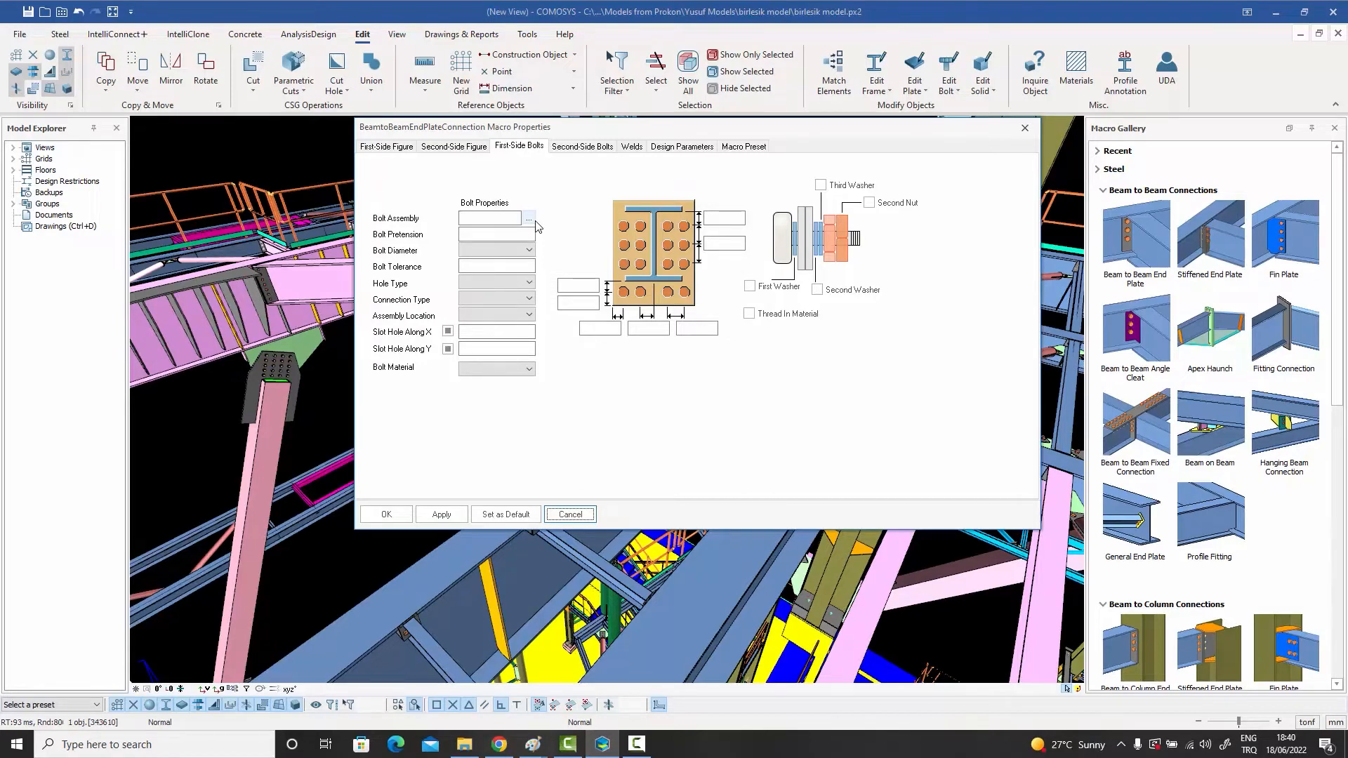
click(1025, 128)
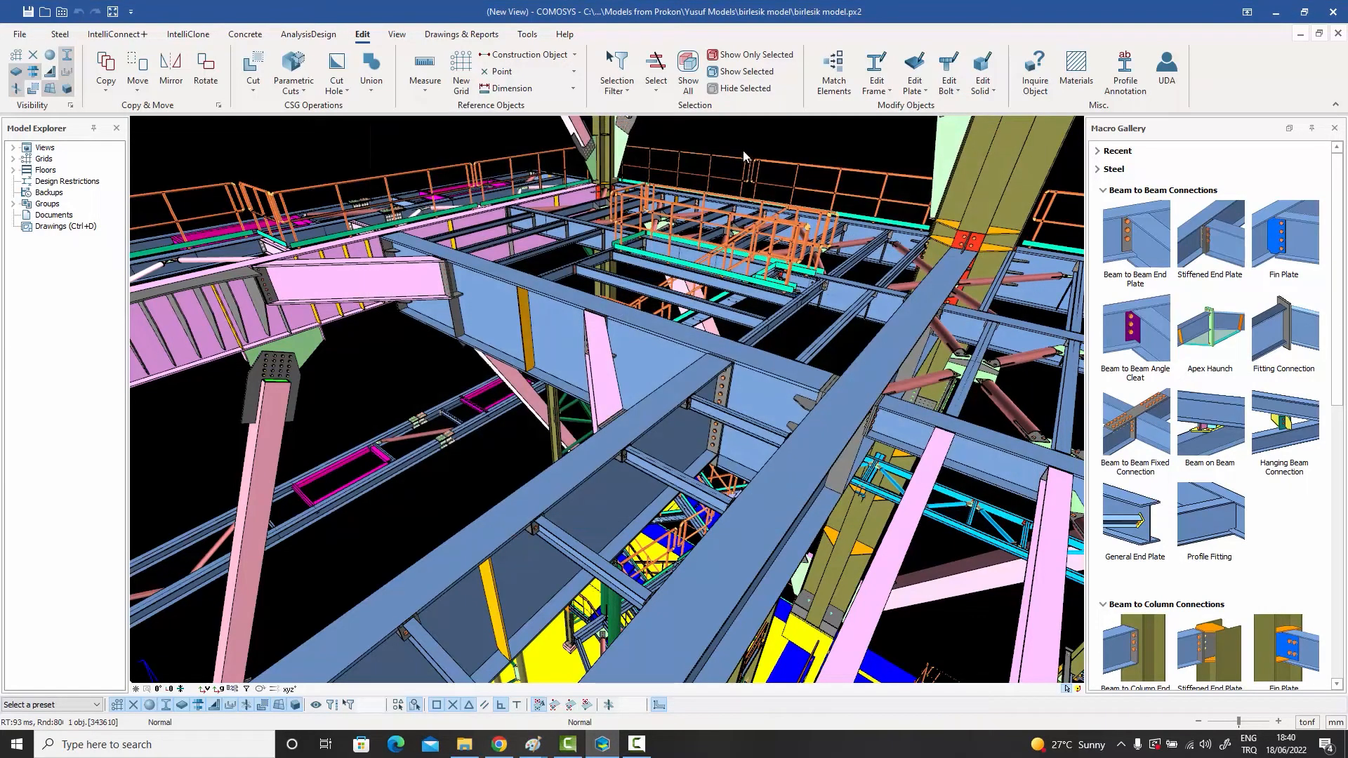
middle_drag(746, 158, 751, 200)
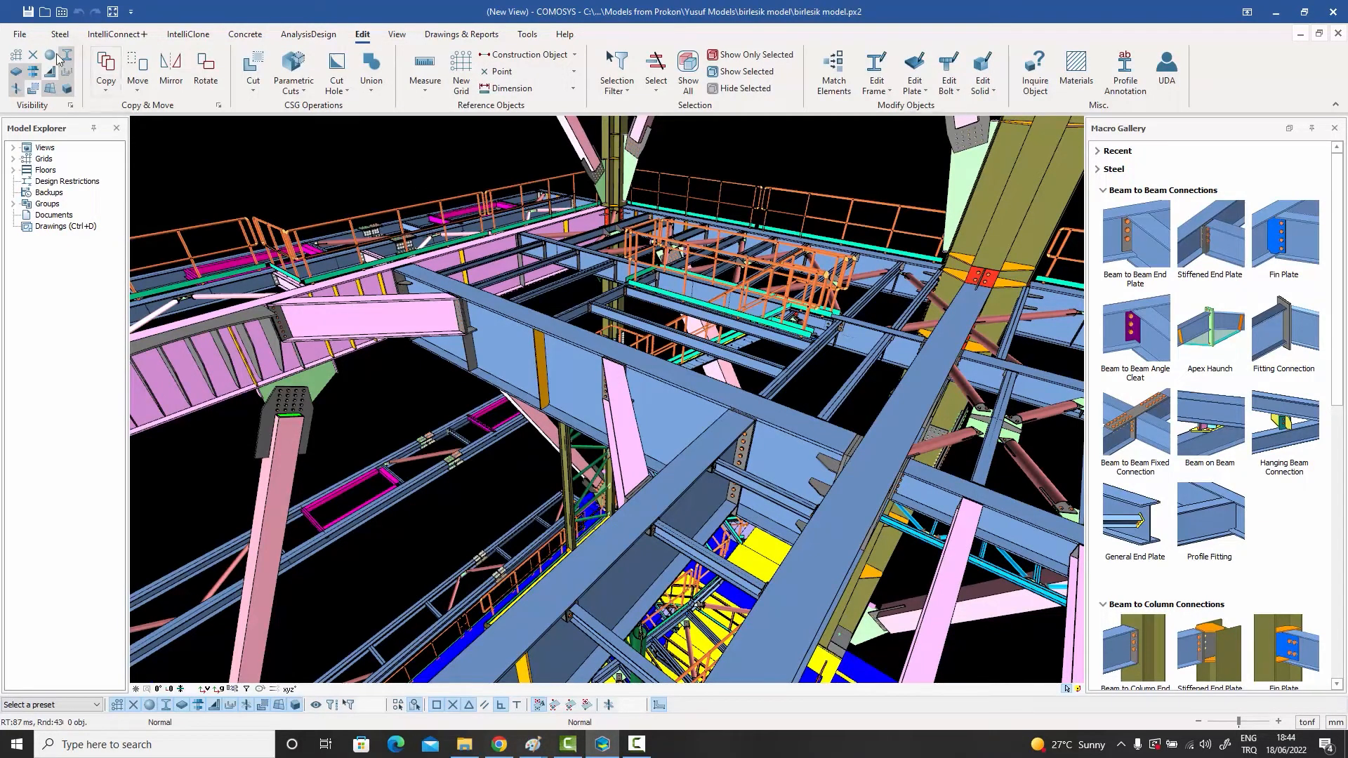
- Open the project preferences and check the list of available preference files
click(21, 36)
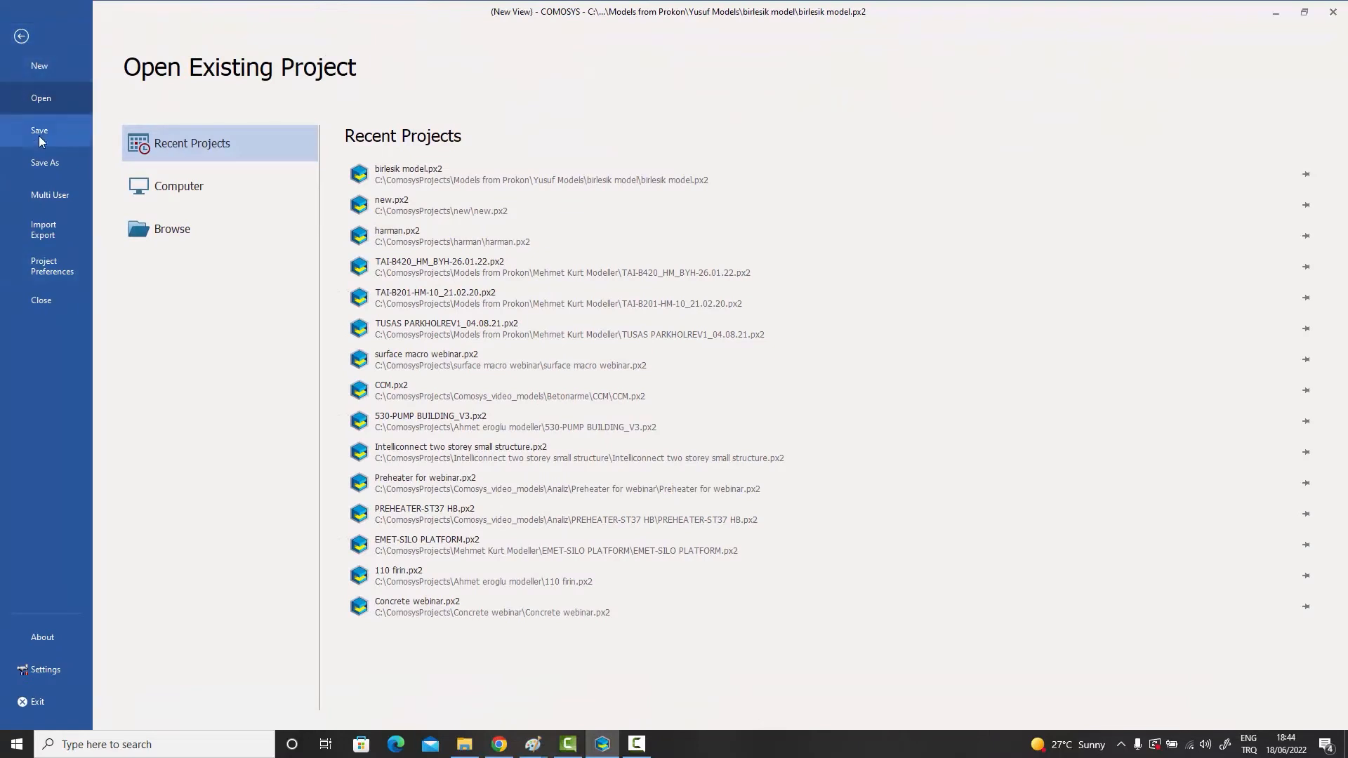
click(59, 266)
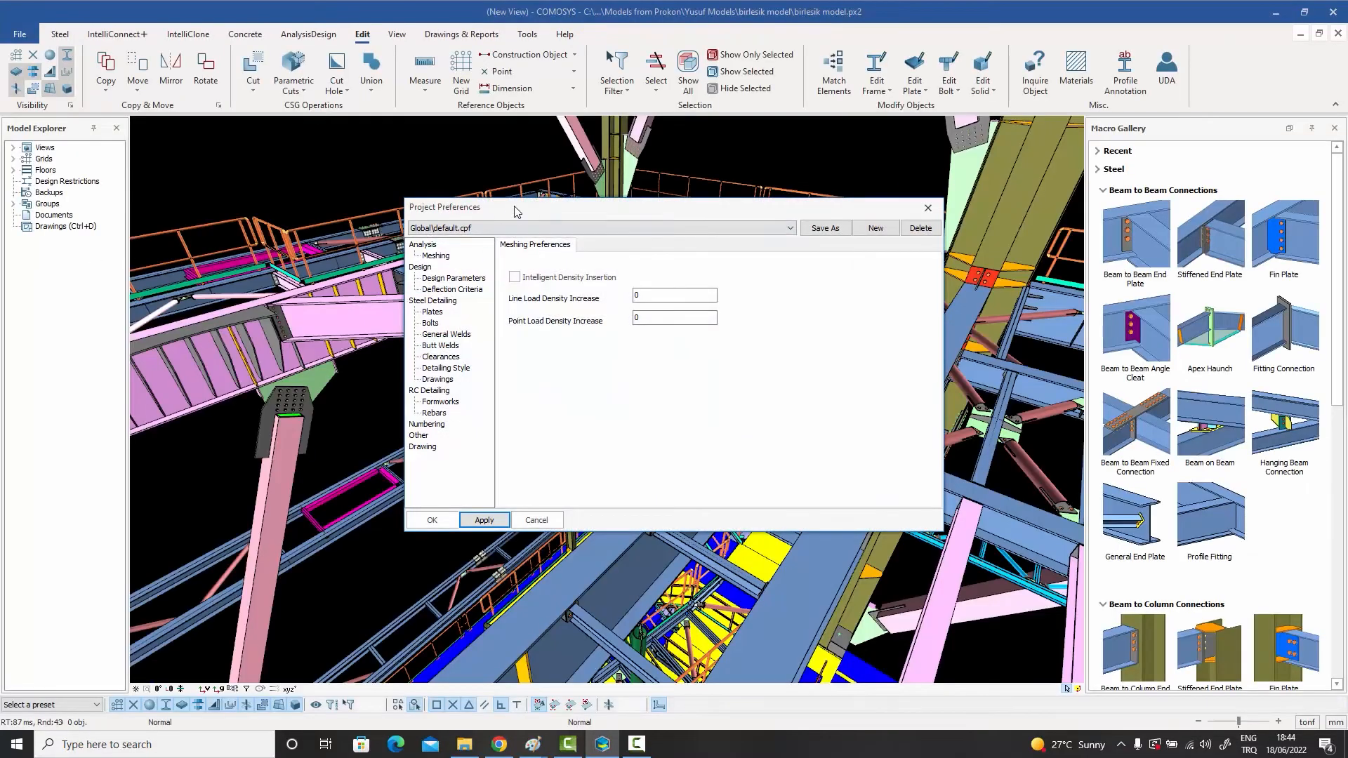
drag(517, 211, 442, 193)
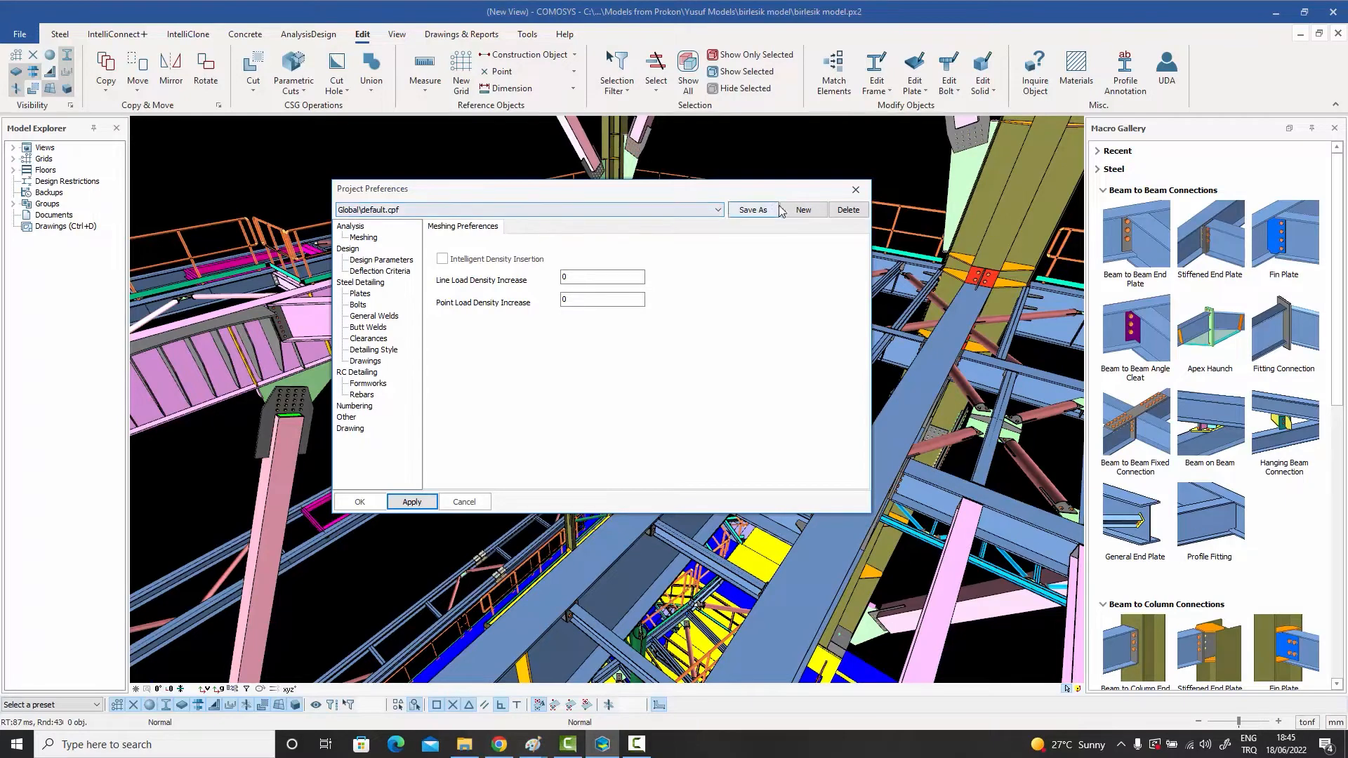
click(720, 211)
click(720, 212)
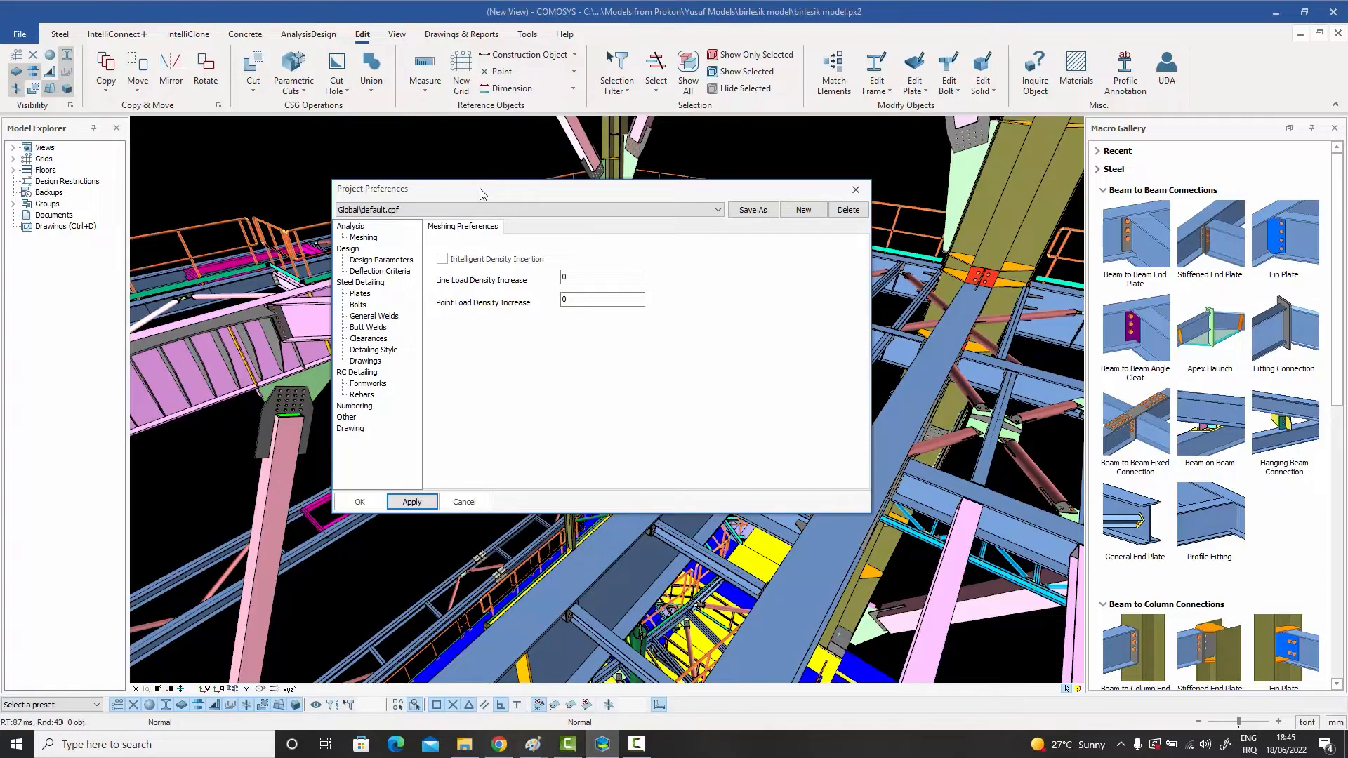
drag(478, 190, 485, 180)
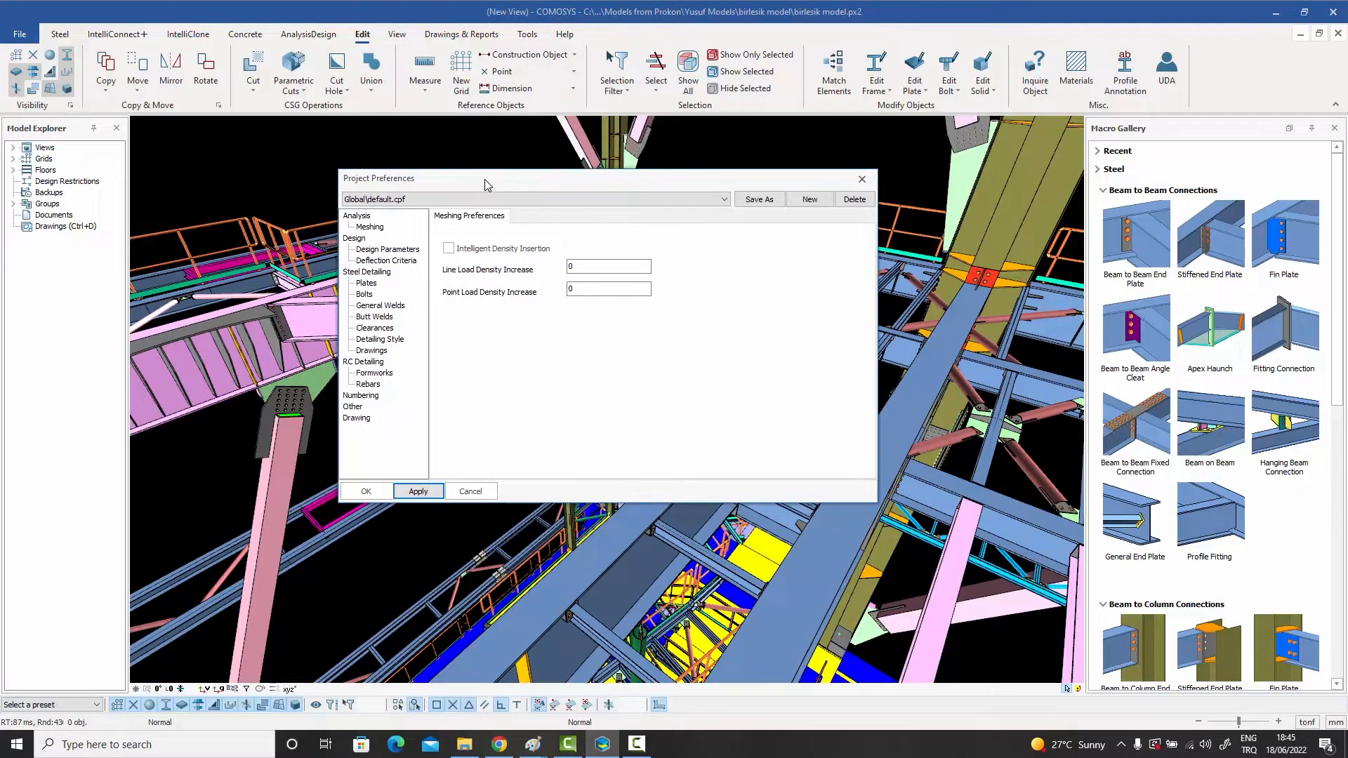
- Review the design parameters, checking the design standard options for connections and profiles
click(390, 250)
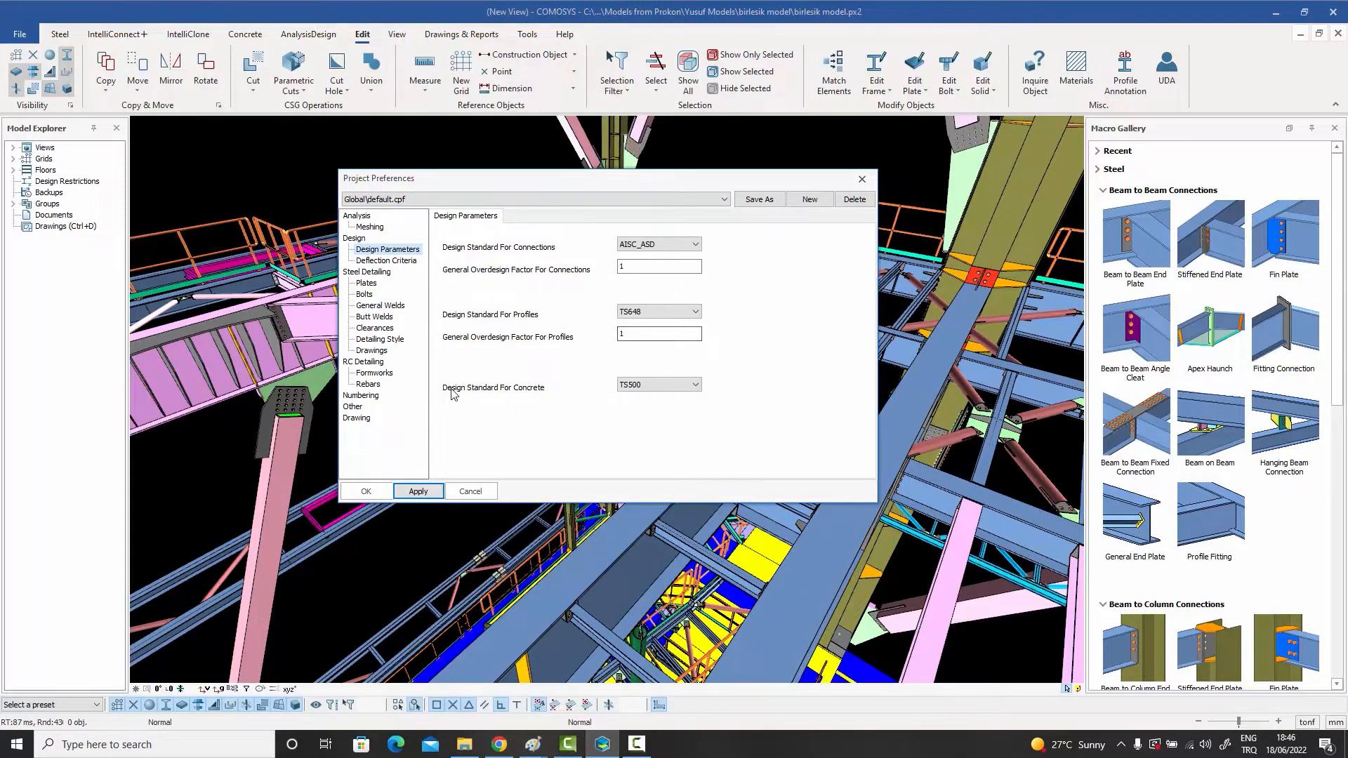
click(671, 249)
click(672, 249)
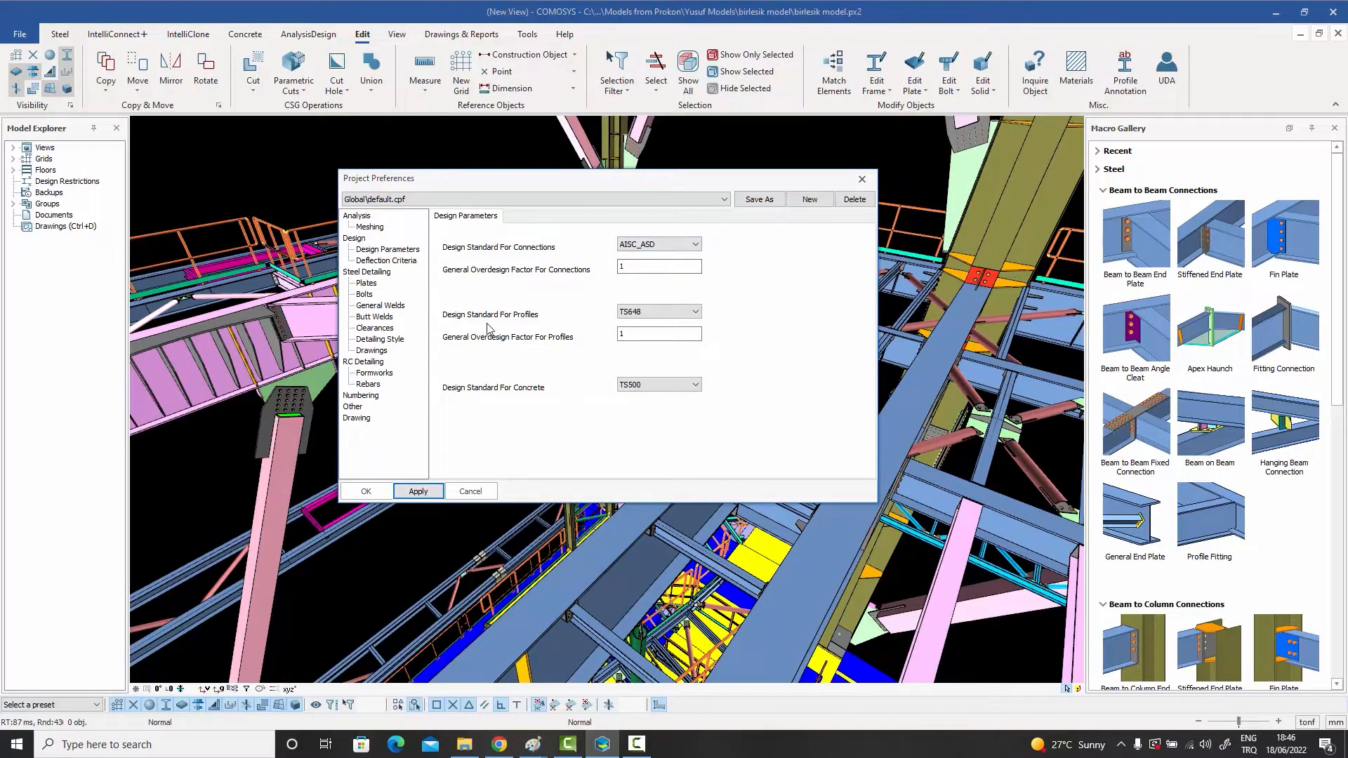
click(656, 313)
click(657, 332)
- Examine the deflection criteria for the Beam member type, including its length and L/ limits
click(388, 261)
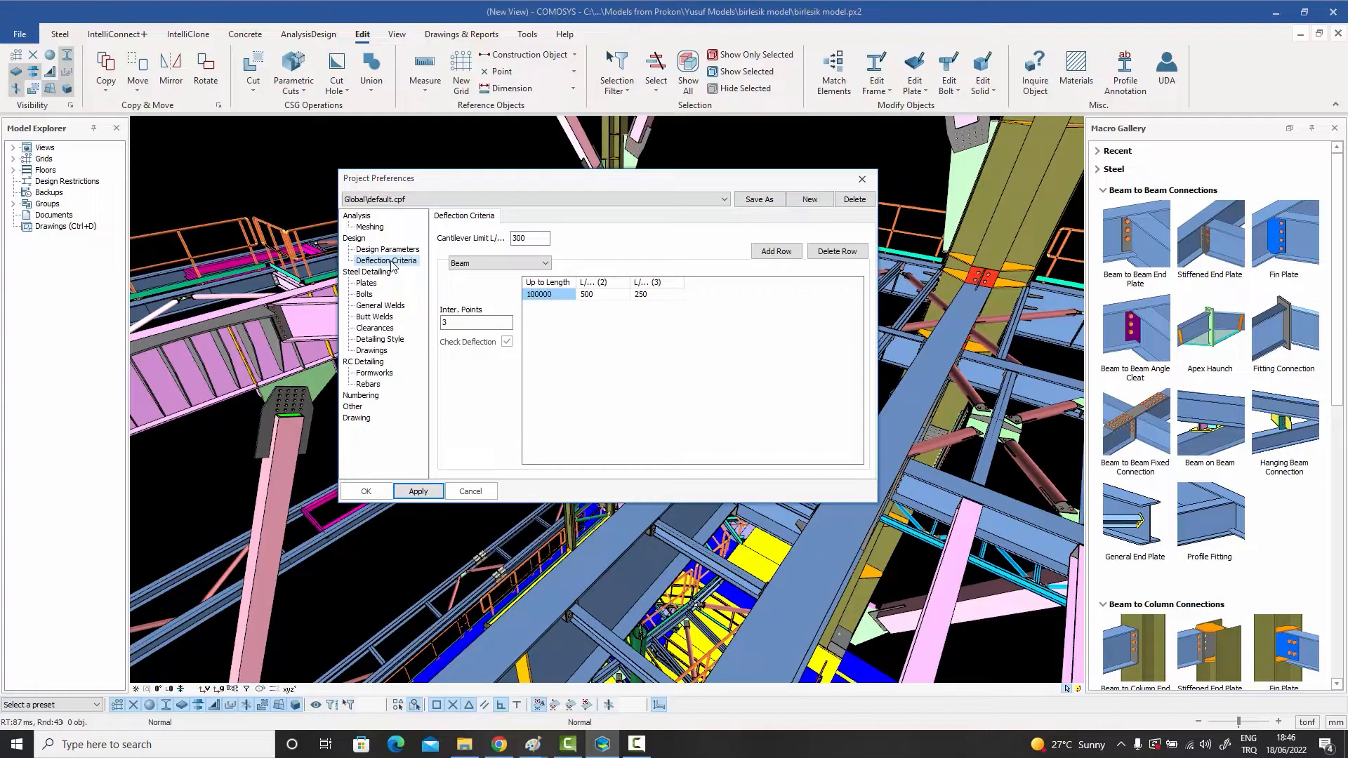
click(496, 266)
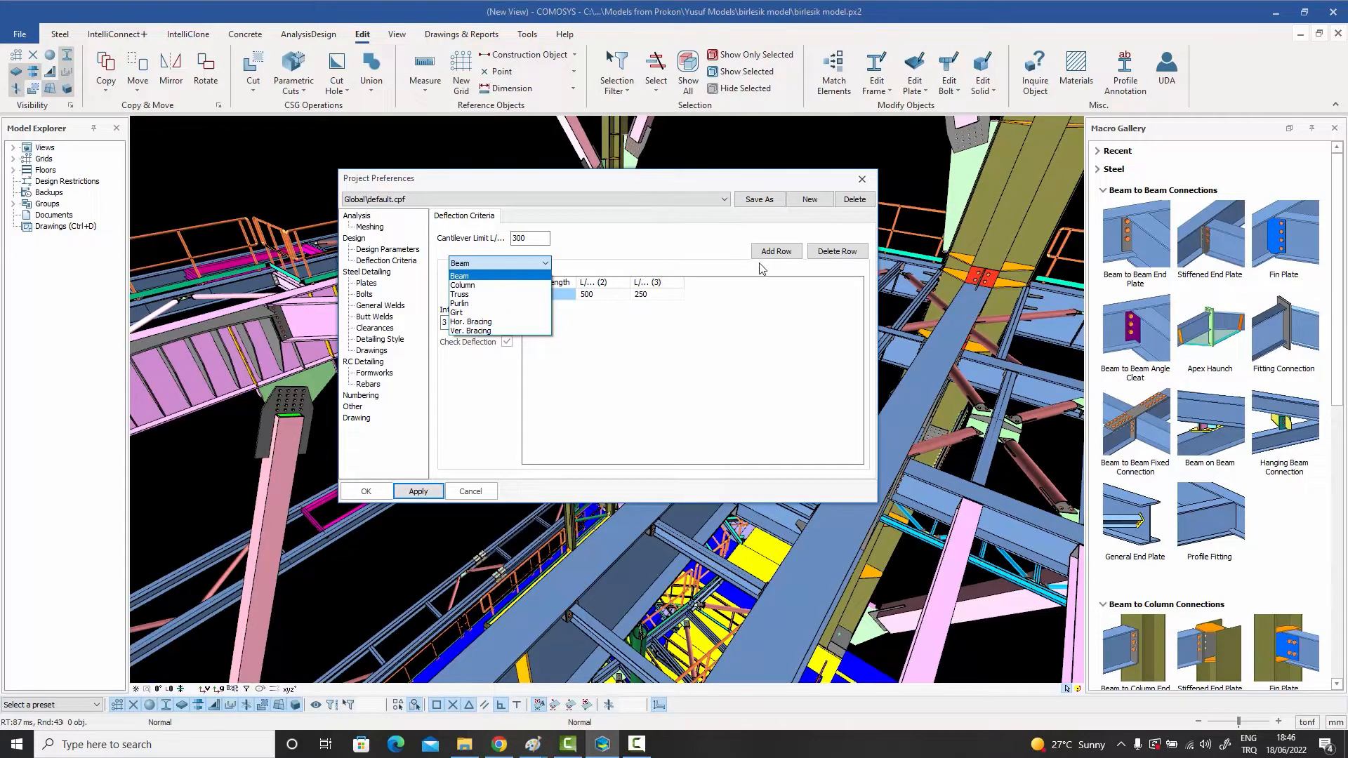
click(484, 276)
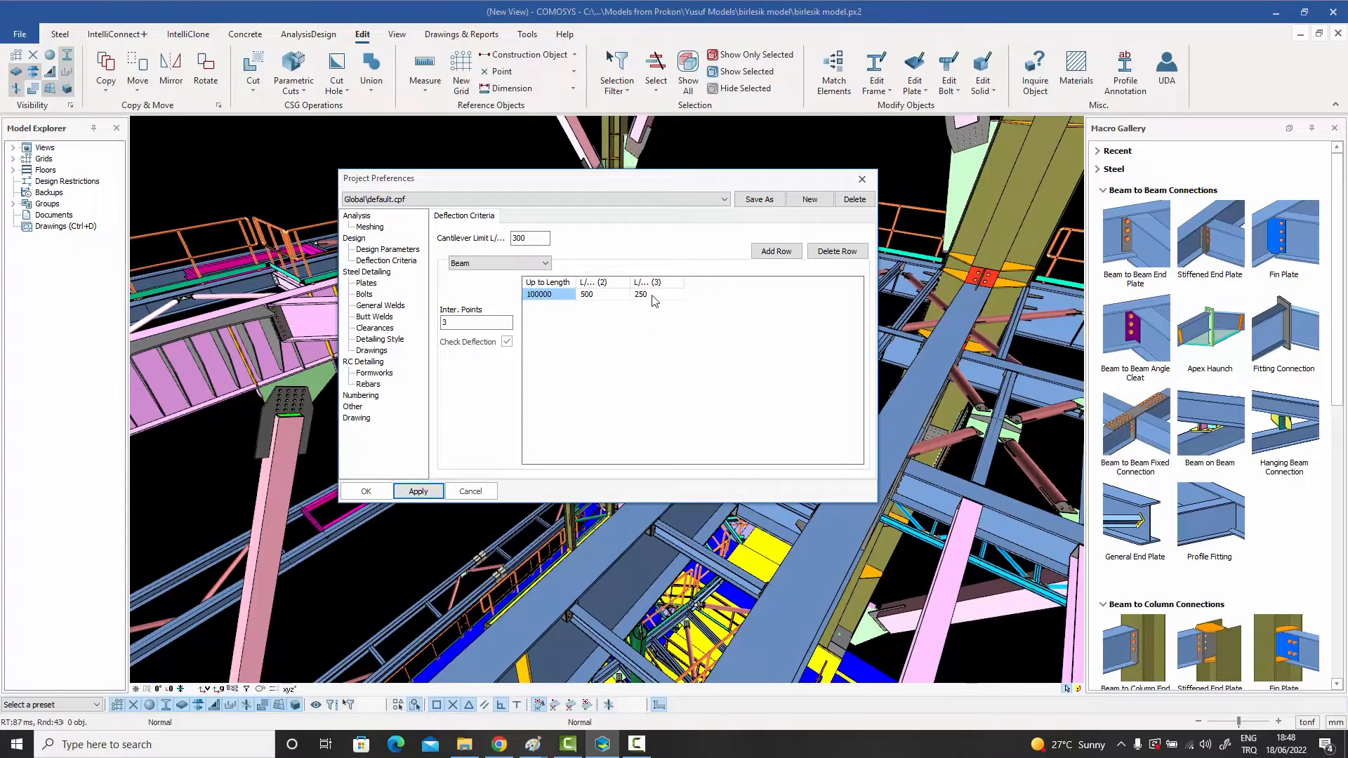
click(594, 295)
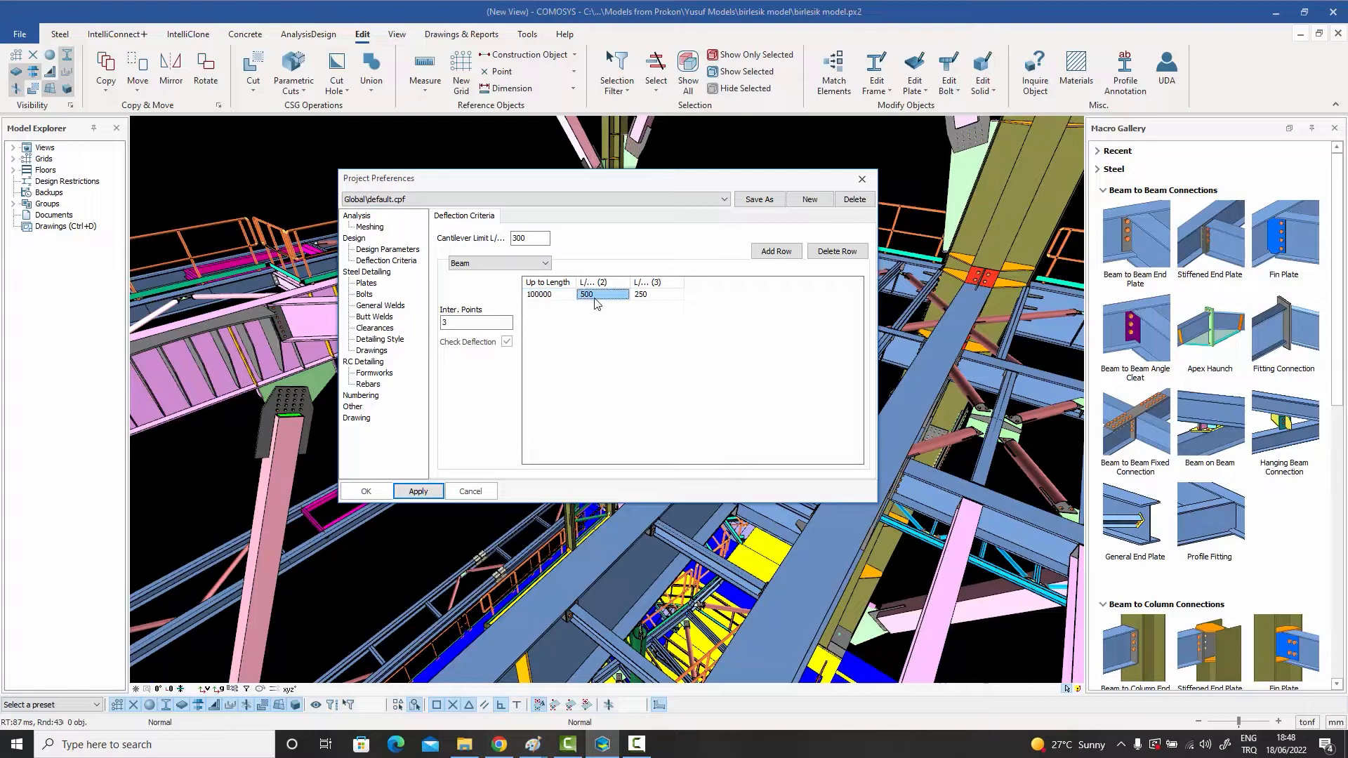
click(653, 299)
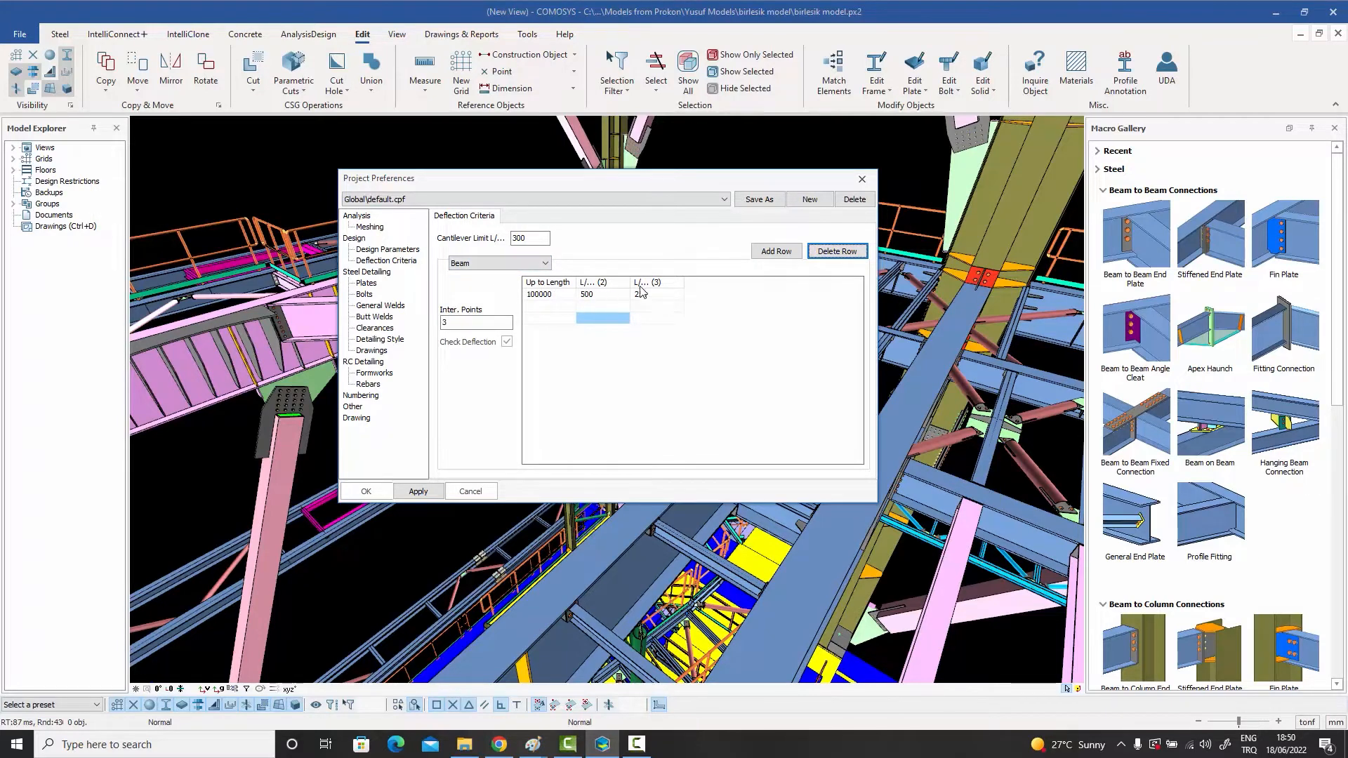
- Set the Up to Length value of the first beam deflection row to 5000
click(551, 299)
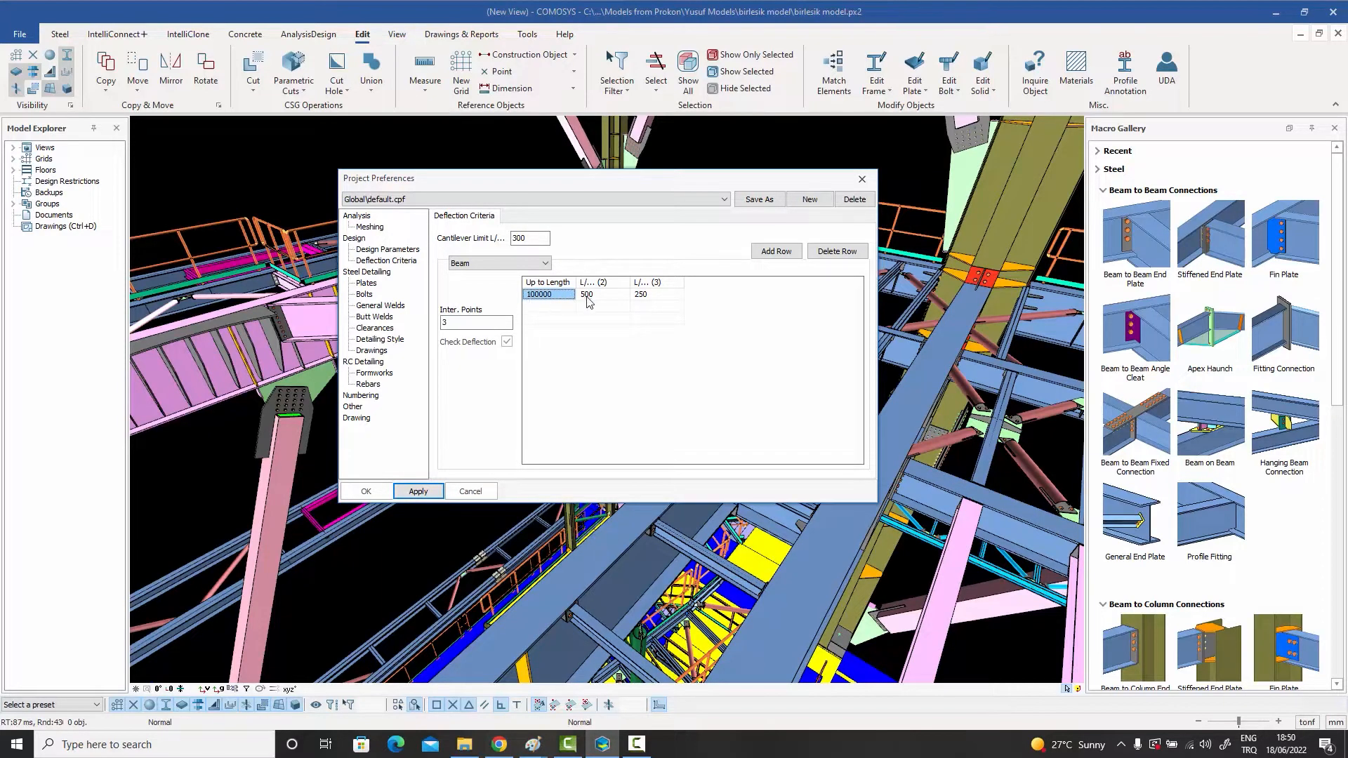
click(551, 299)
text(5)
click(605, 296)
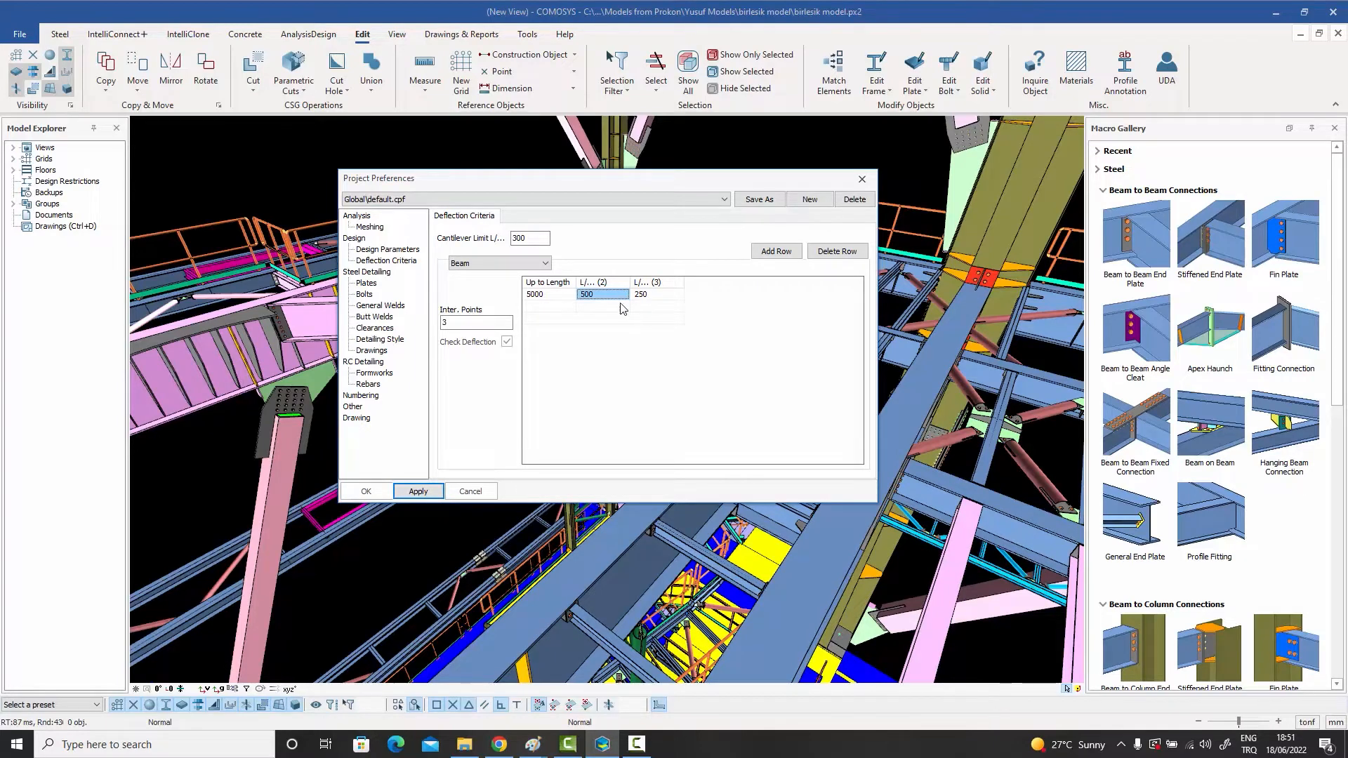
- Fill the second beam deflection row with Up to Length 10000, L/ (2) 400 and L/ (3) 200
click(546, 307)
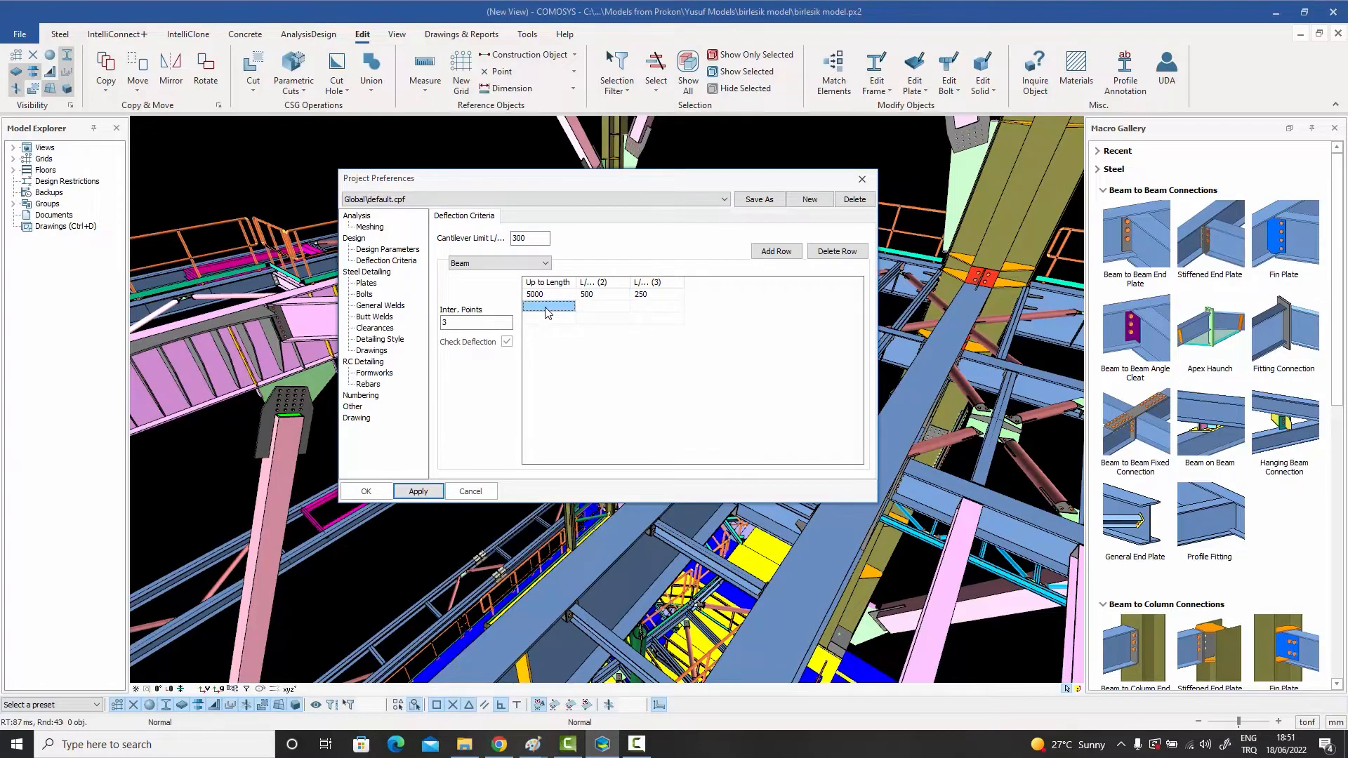
text(10000)
click(593, 307)
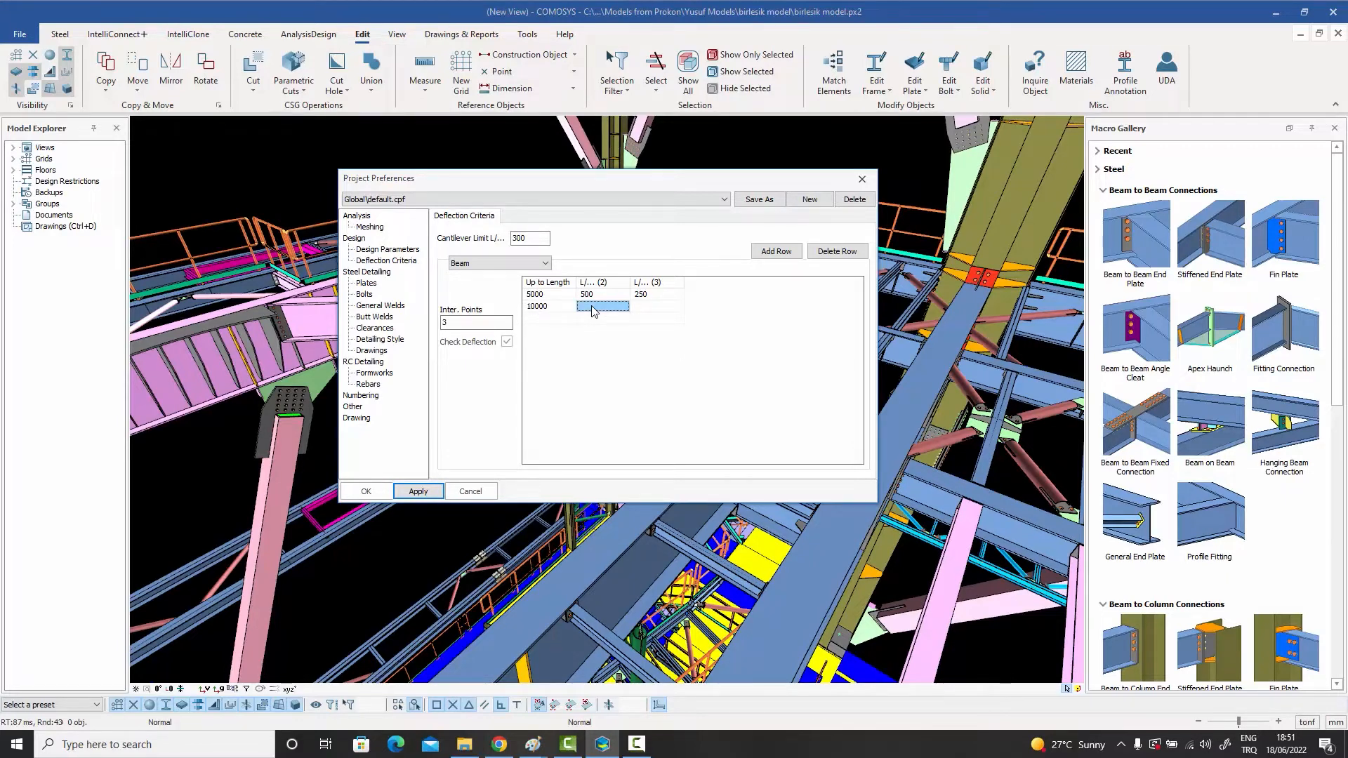
text(5)
text(00)
click(646, 307)
text(200)
- Fill the third beam deflection row with Up to Length 100000, L/ (2) 300 and L/ (3) 150
click(541, 321)
text(100000)
click(589, 319)
text(3)
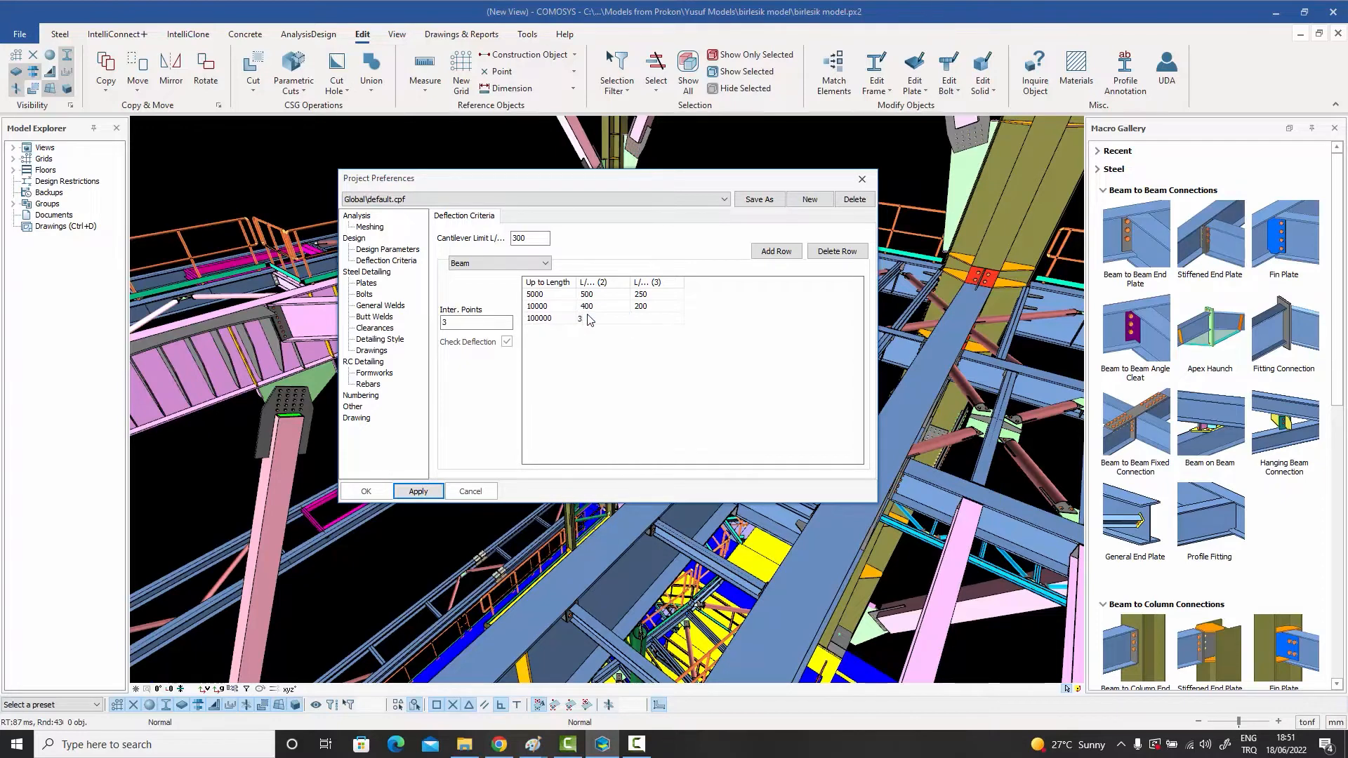
text(00)
click(651, 320)
text(150)
click(662, 306)
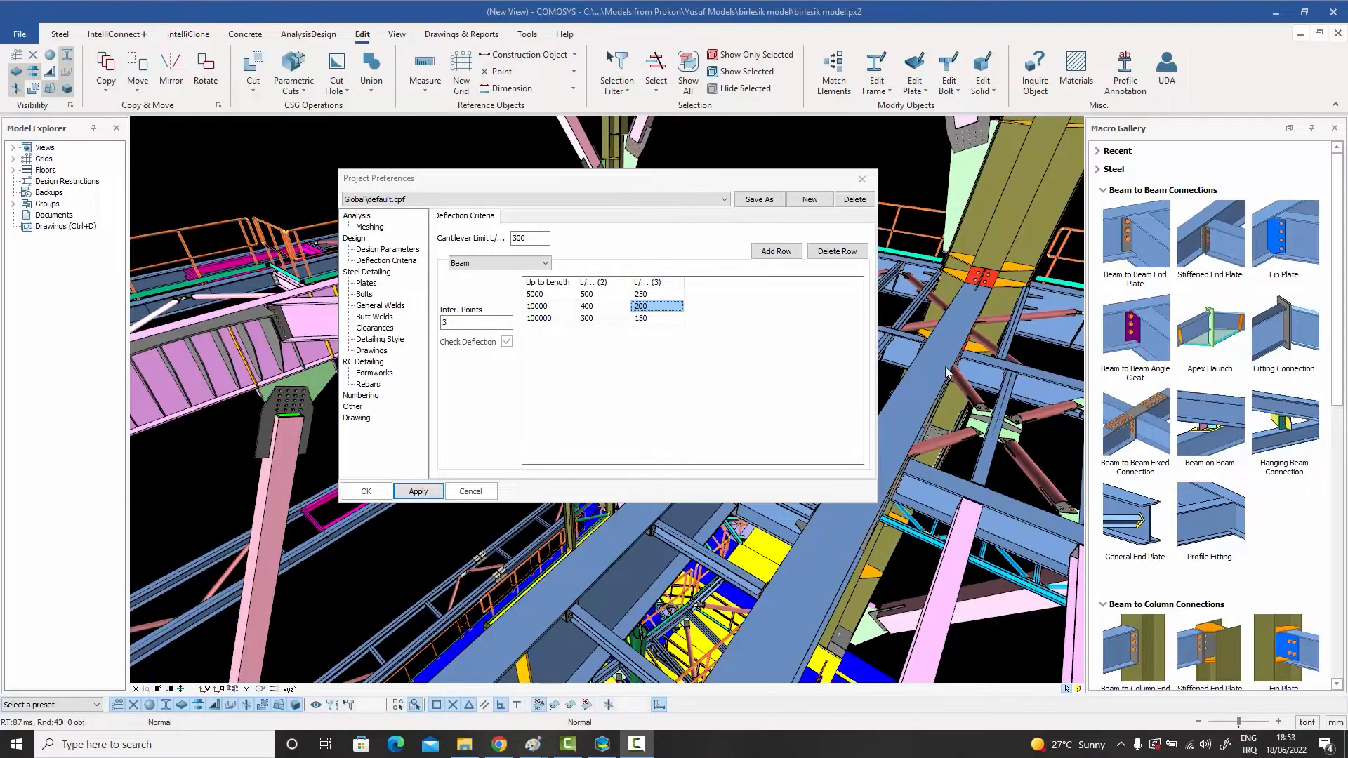
- Review the deflection criteria for the Column, Truss and Purlin member types, including the Check Deflection option
click(546, 264)
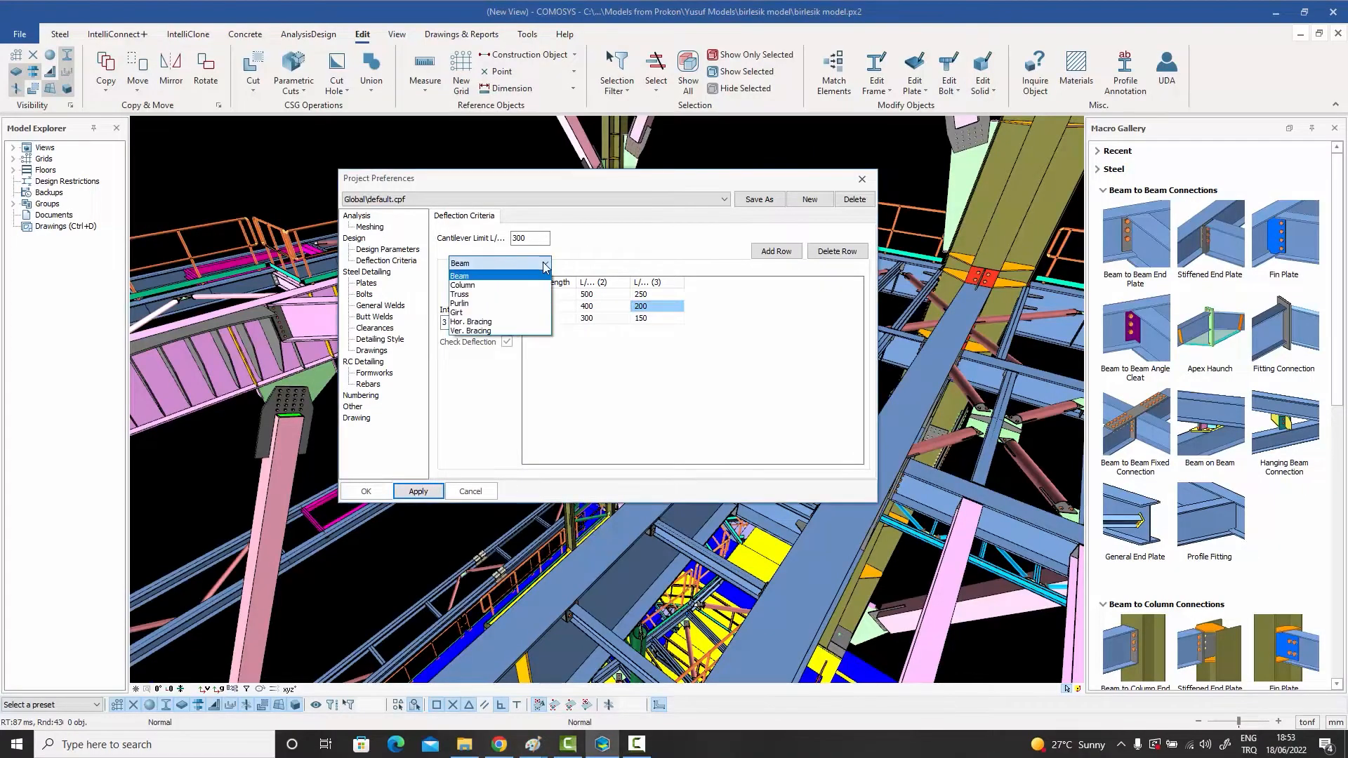
click(523, 287)
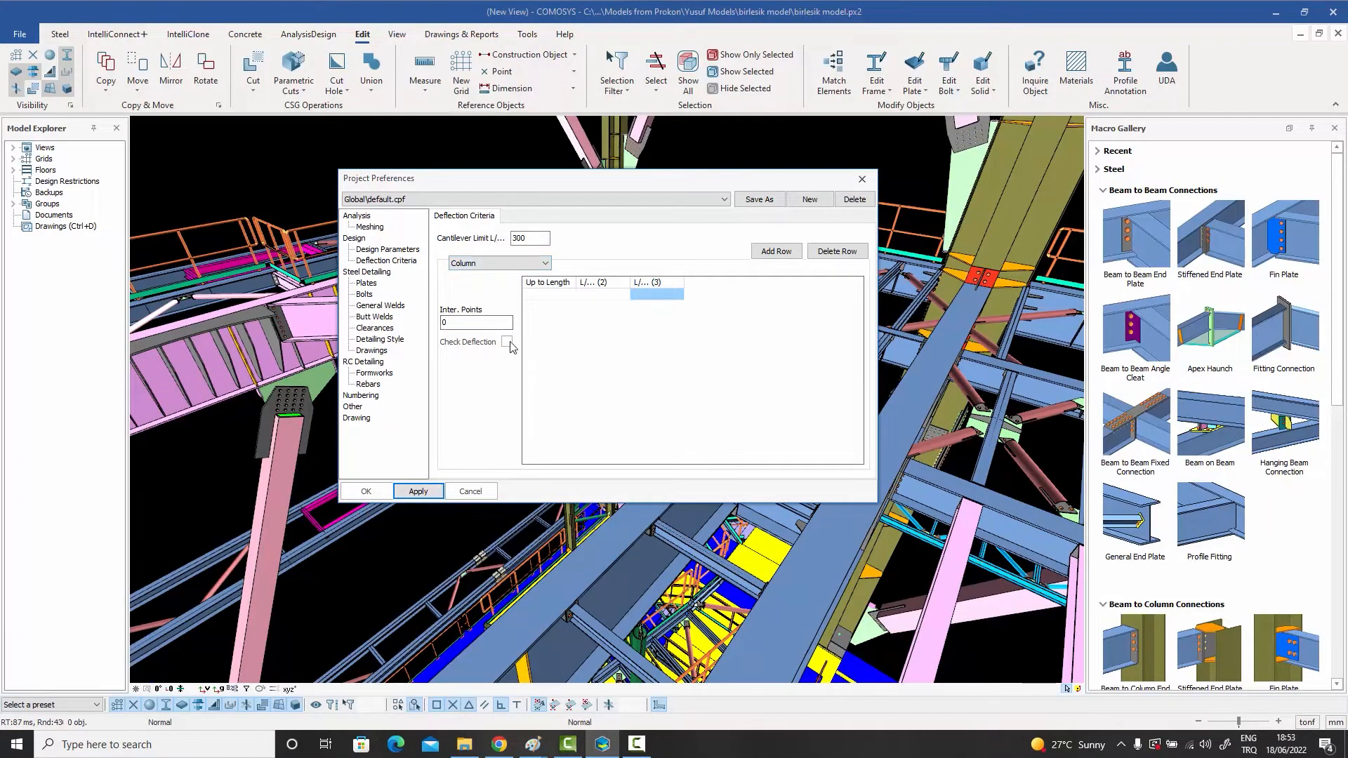
click(501, 264)
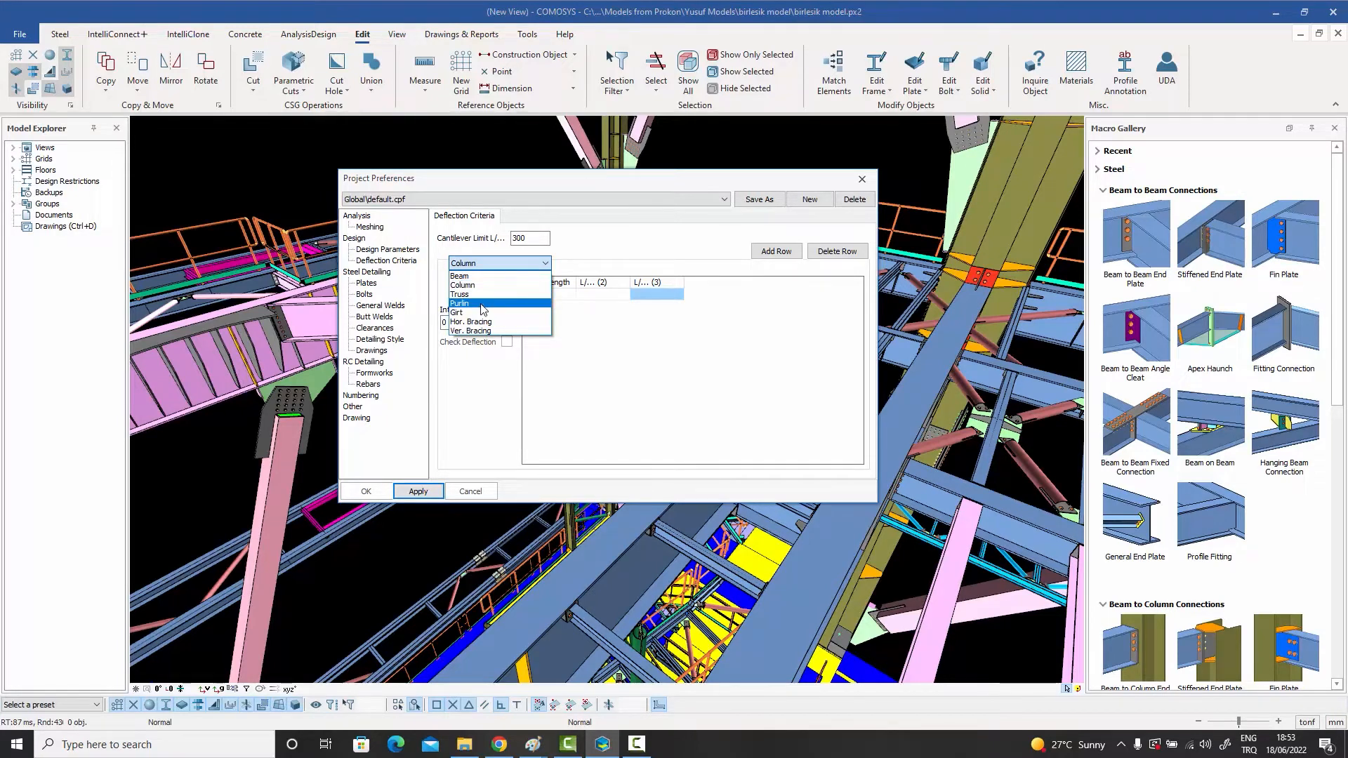
click(480, 294)
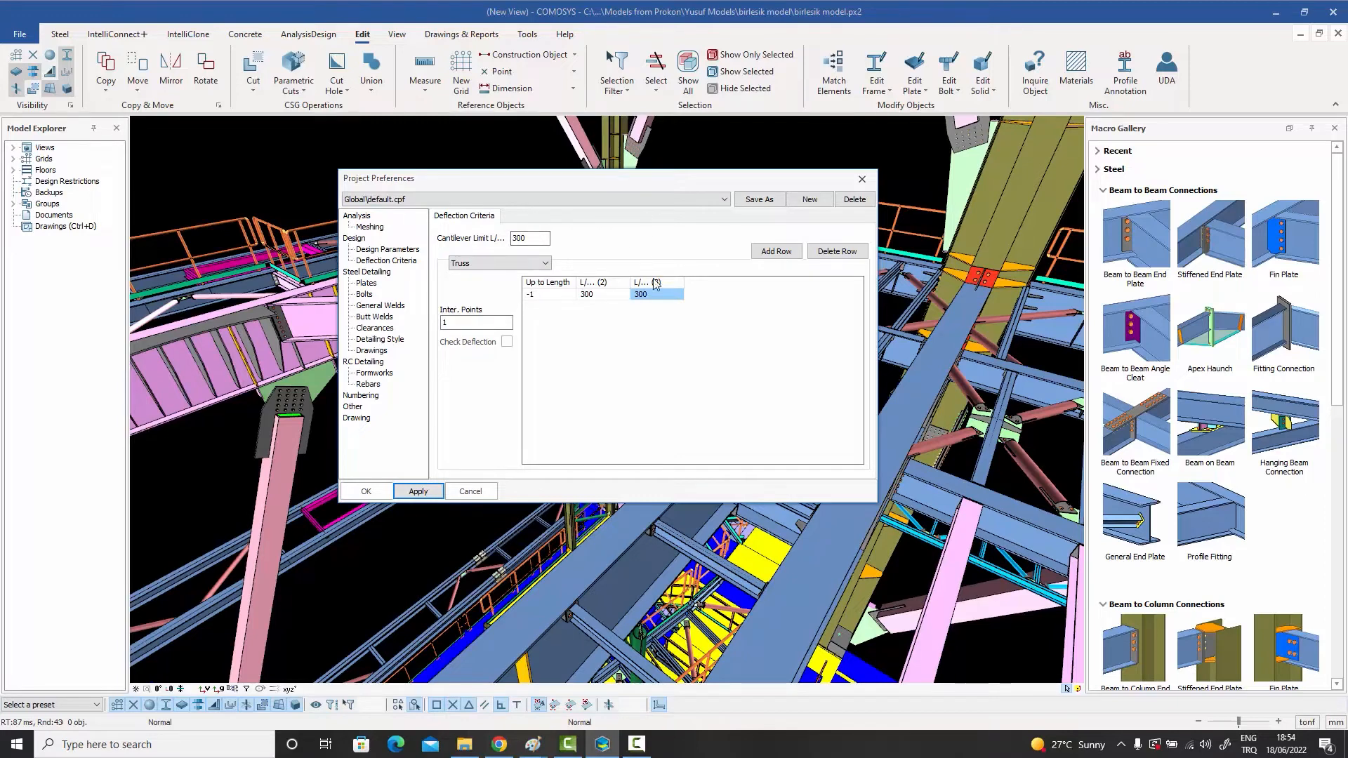
click(495, 264)
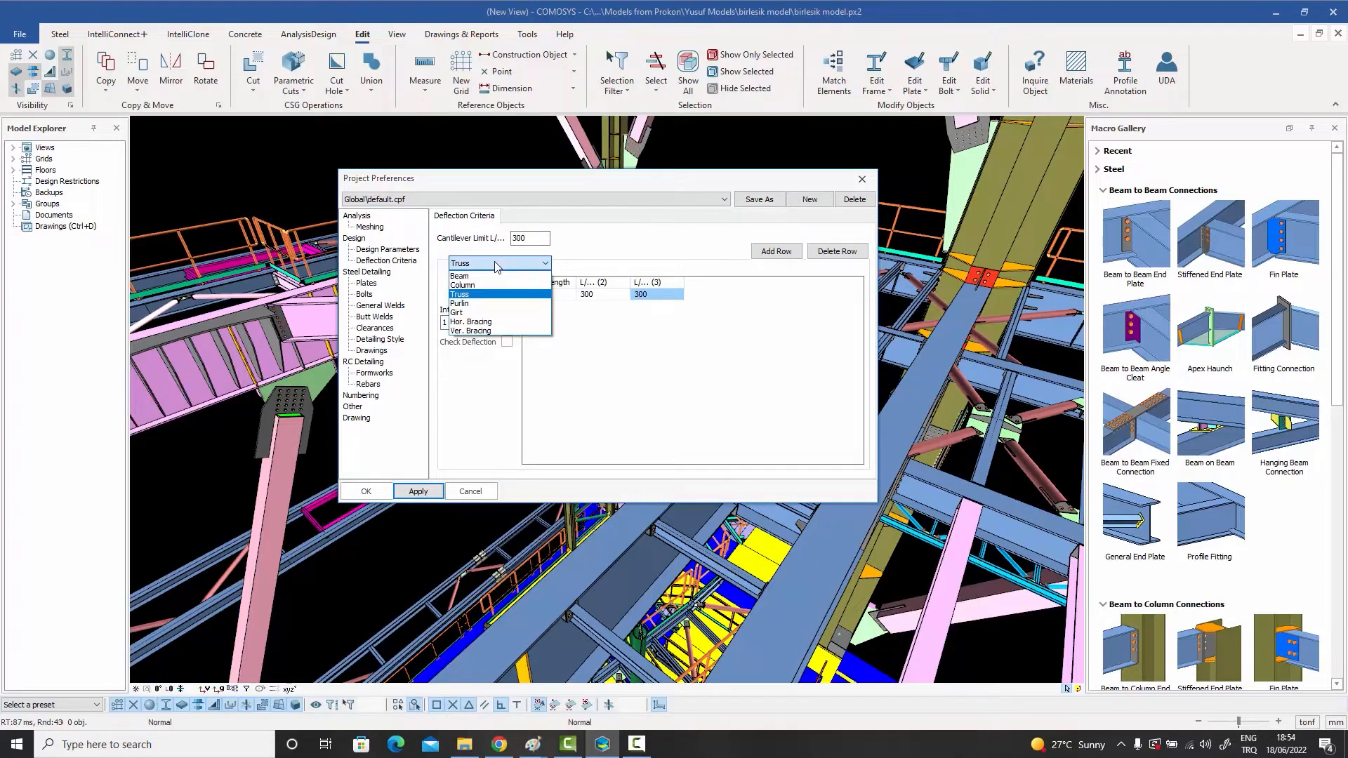
click(479, 304)
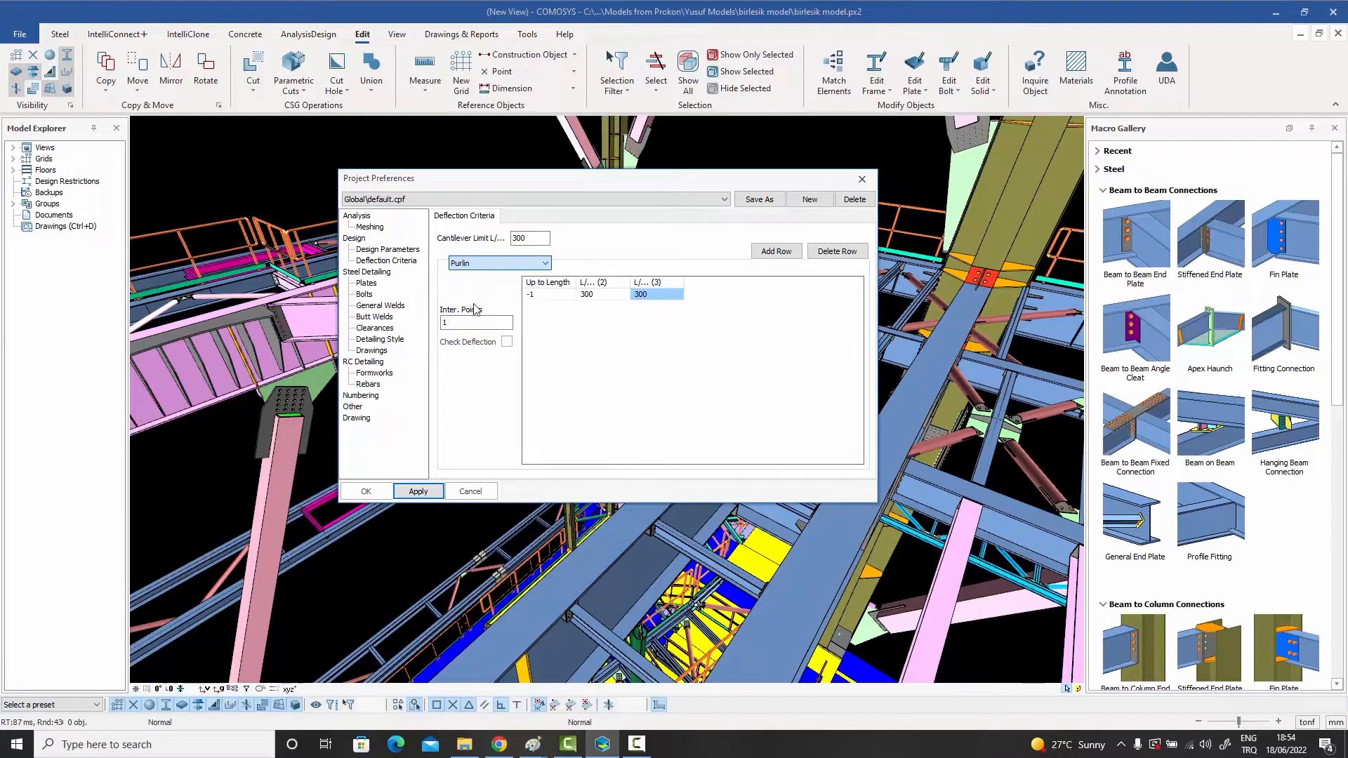
click(507, 341)
- Review the plate preferences, checking the material and thickness rows and the materials available as preferred plate material
click(368, 284)
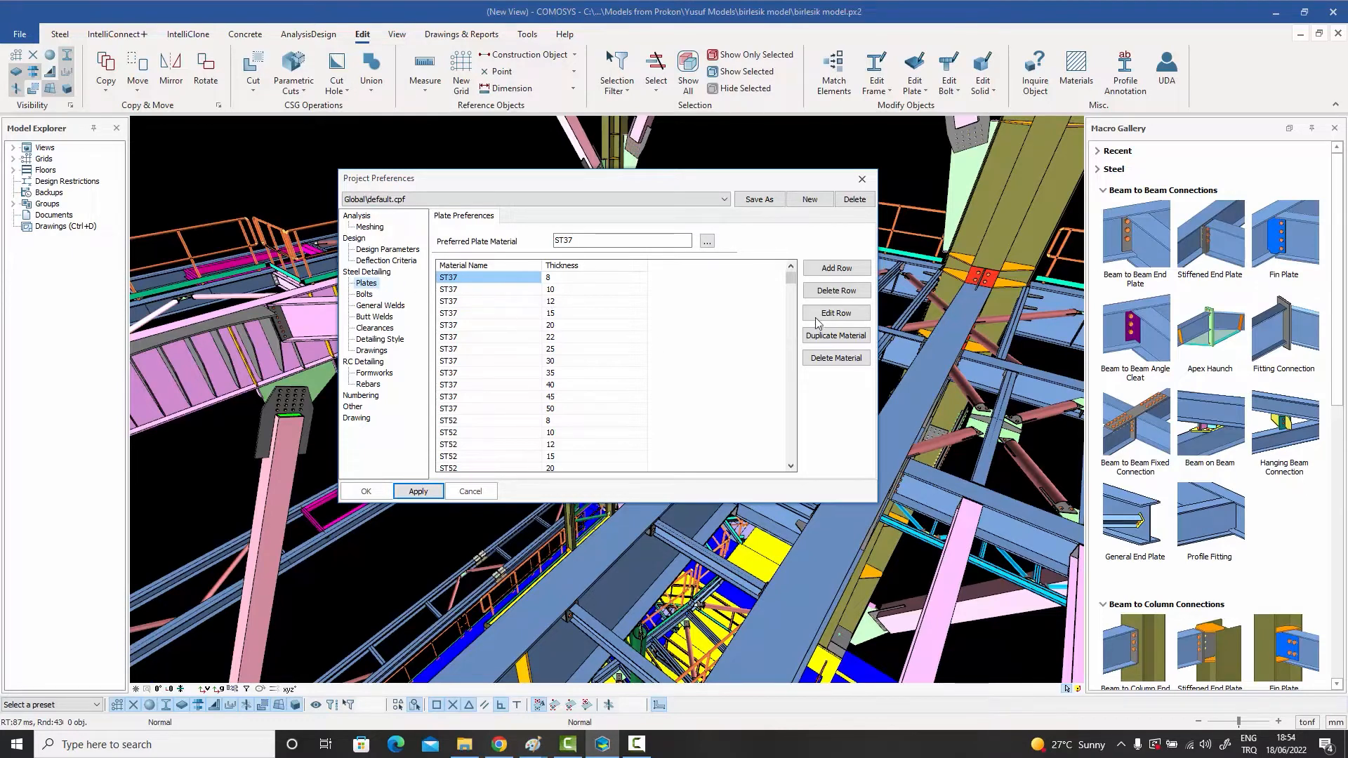
mouse_move(798, 283)
mouse_down()
mouse_move(793, 459)
mouse_move(805, 263)
mouse_up()
click(449, 278)
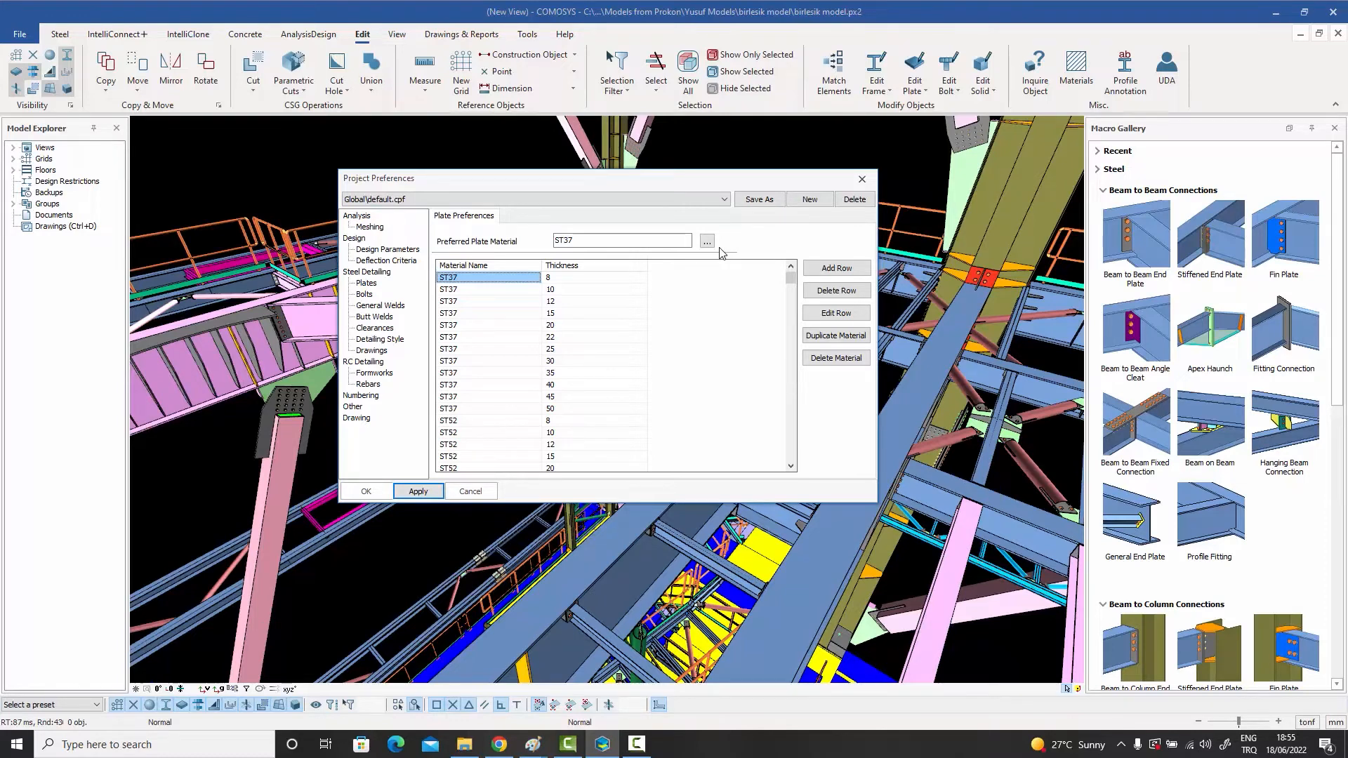
click(683, 240)
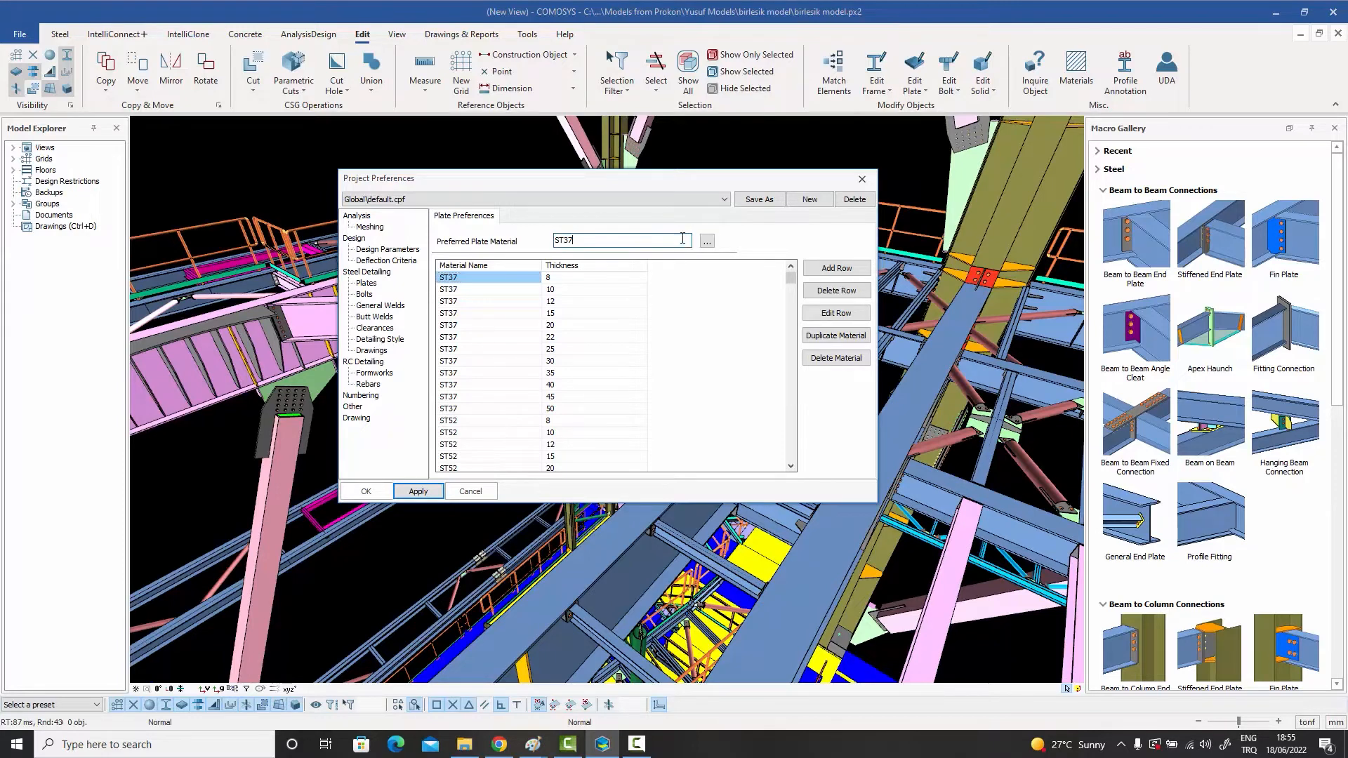
click(708, 242)
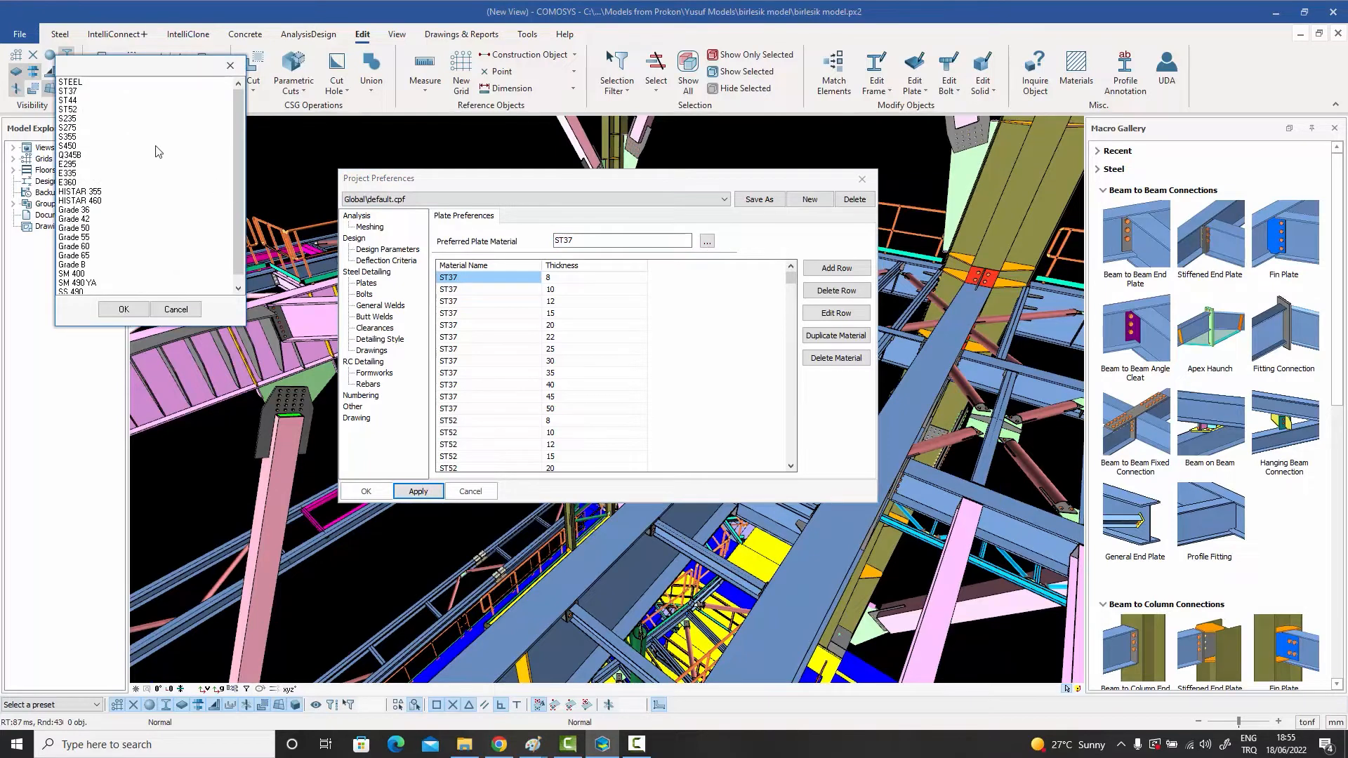
click(196, 311)
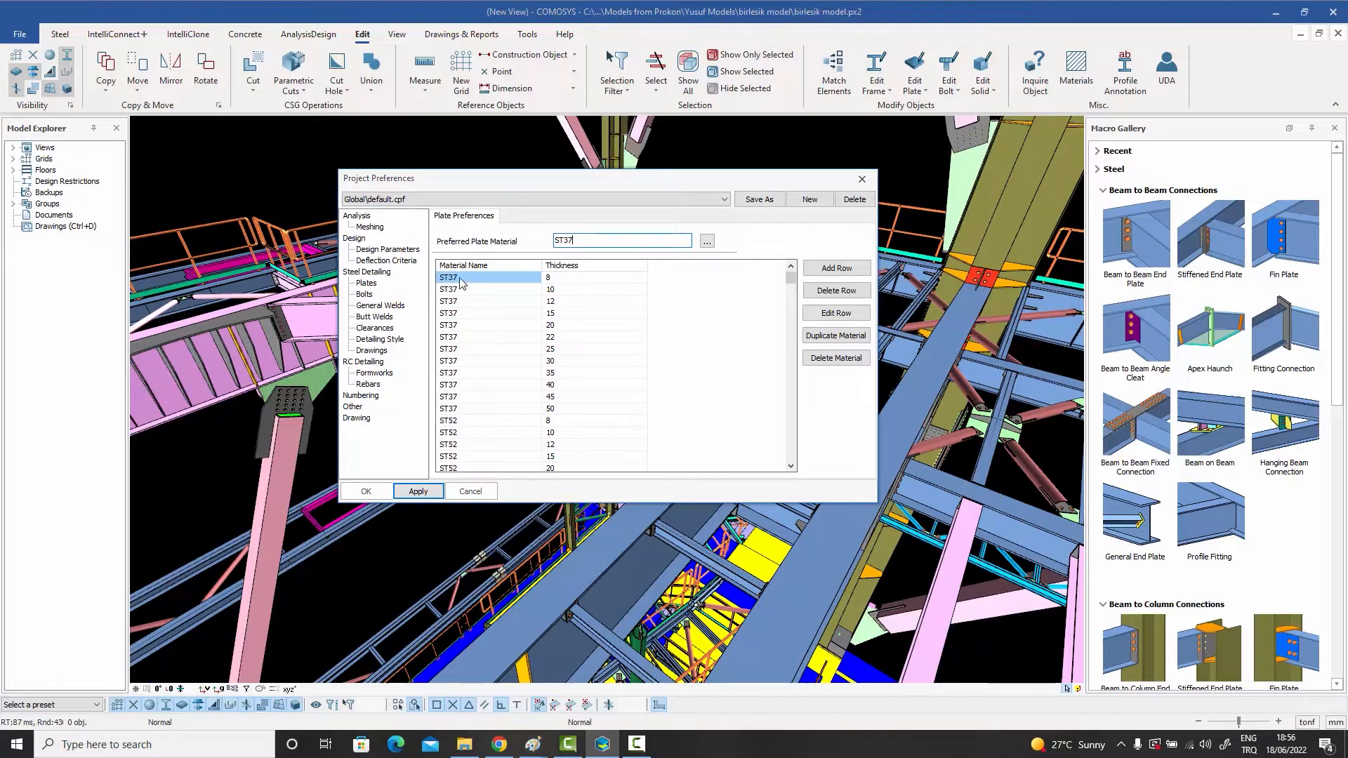
click(566, 281)
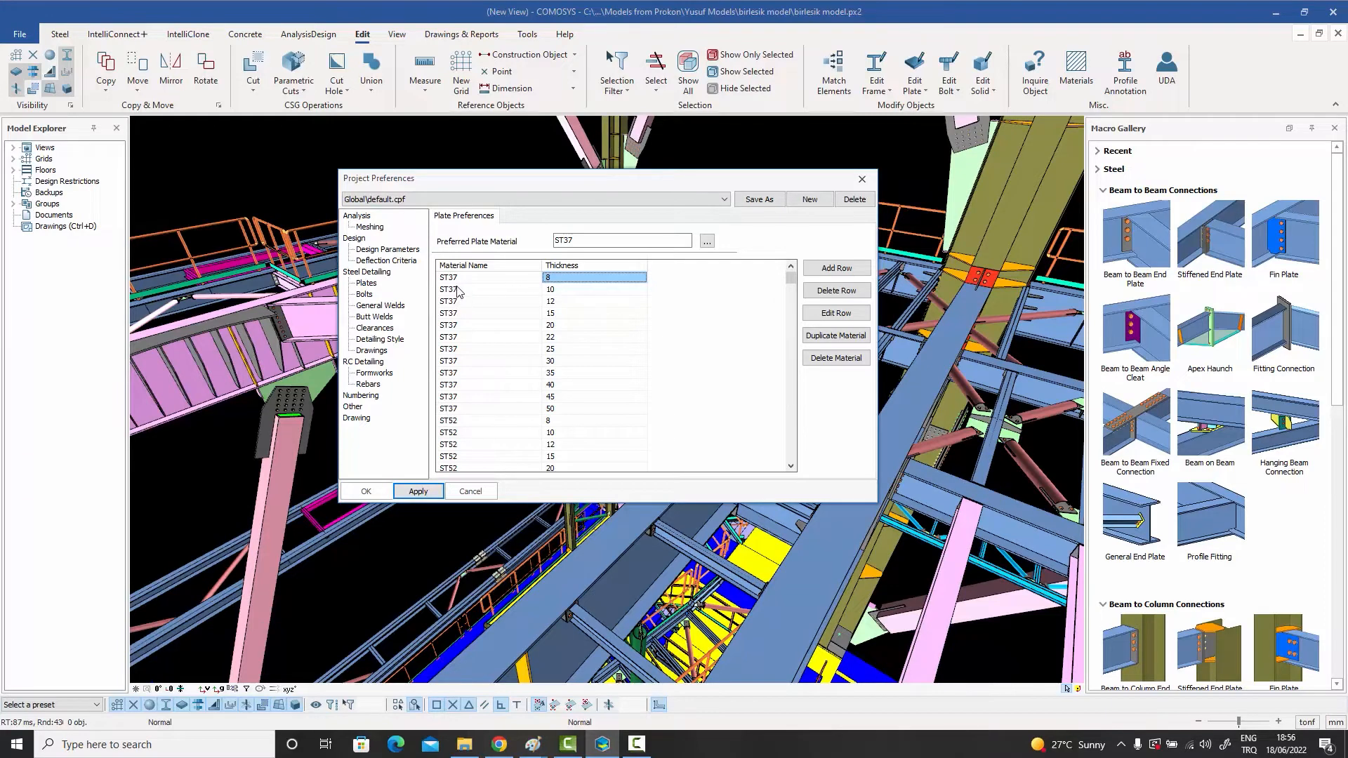
- Review the ST37 plate rows, checking the listed thicknesses and their material names
click(558, 290)
click(560, 302)
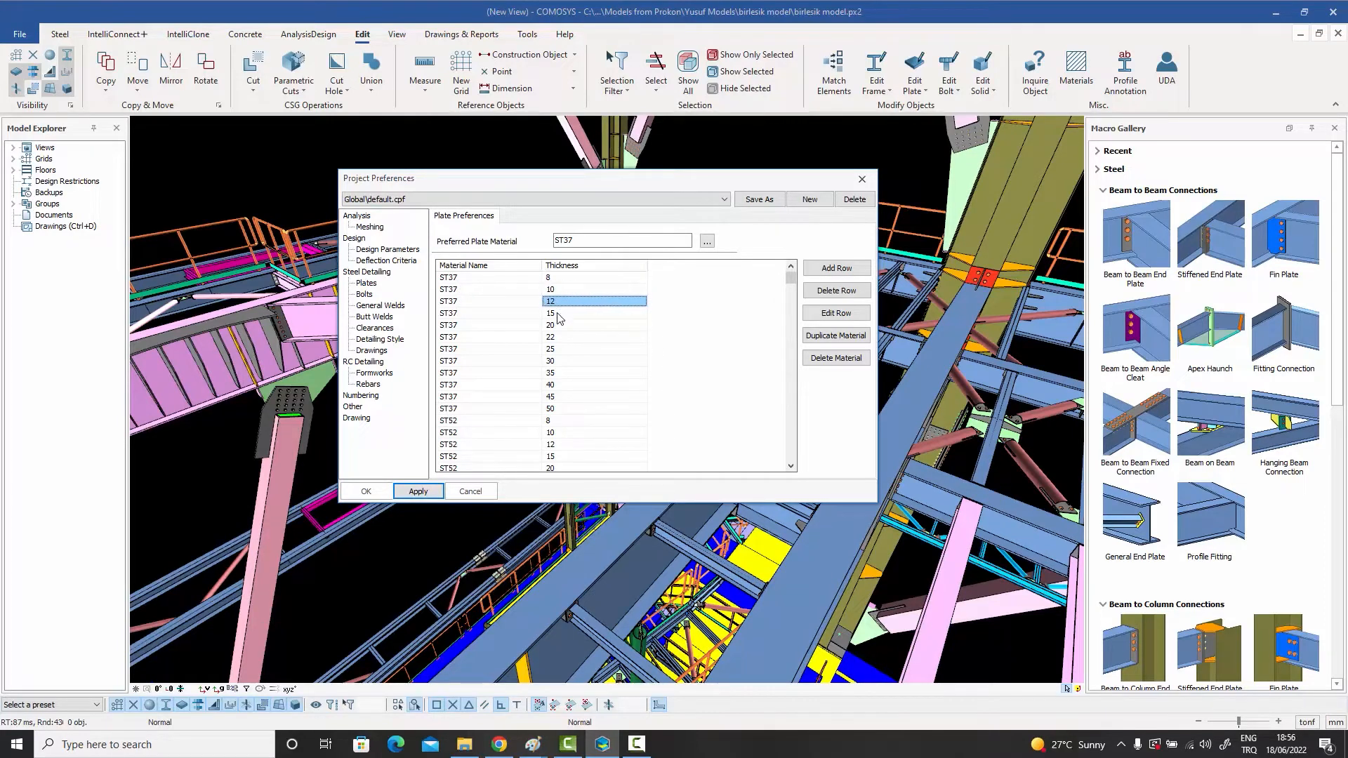
click(557, 314)
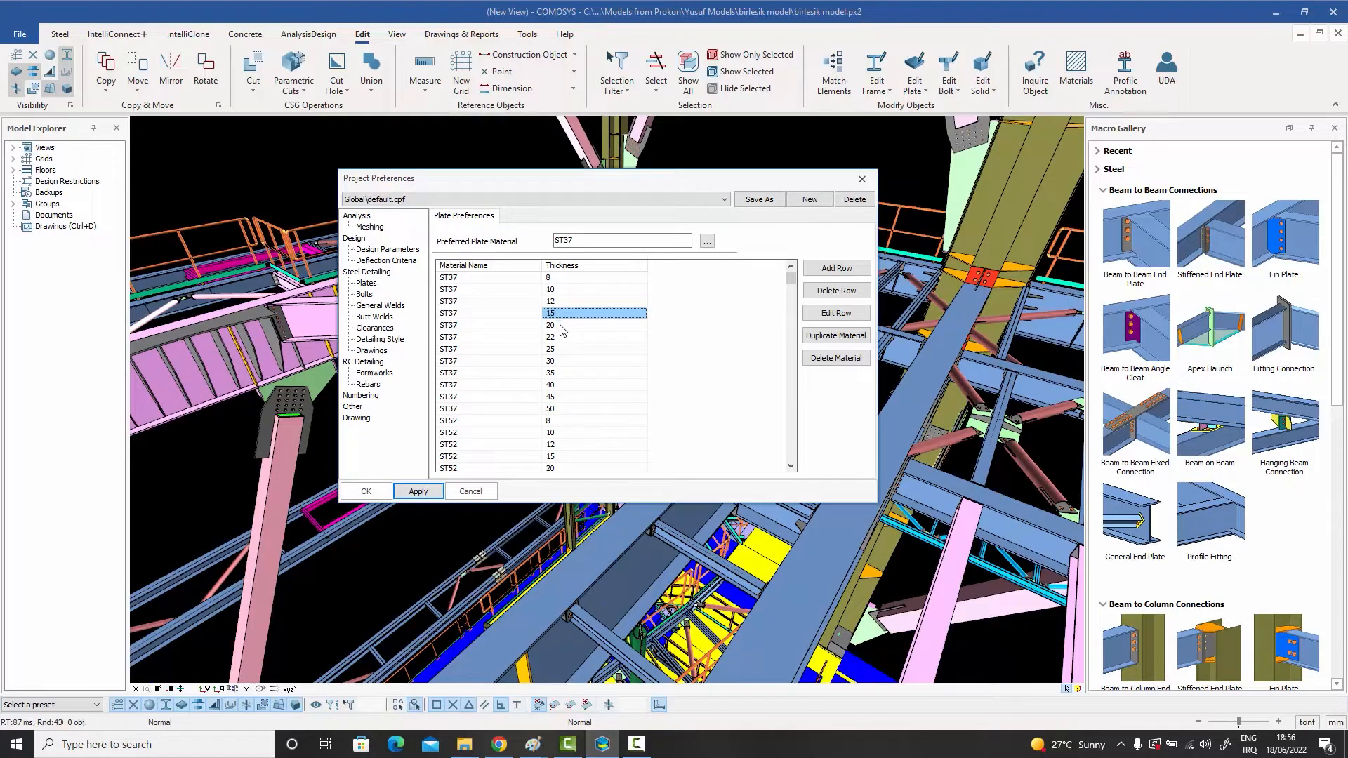
click(565, 327)
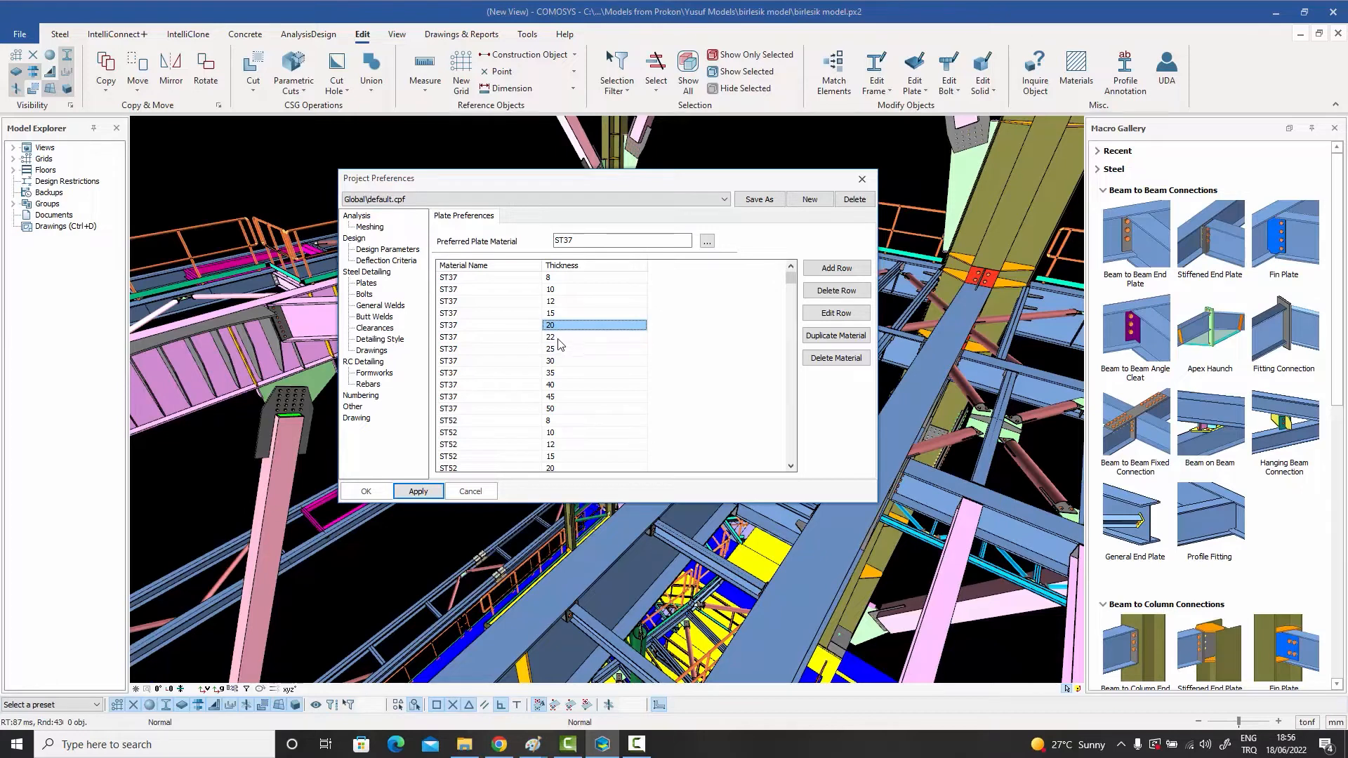
click(559, 339)
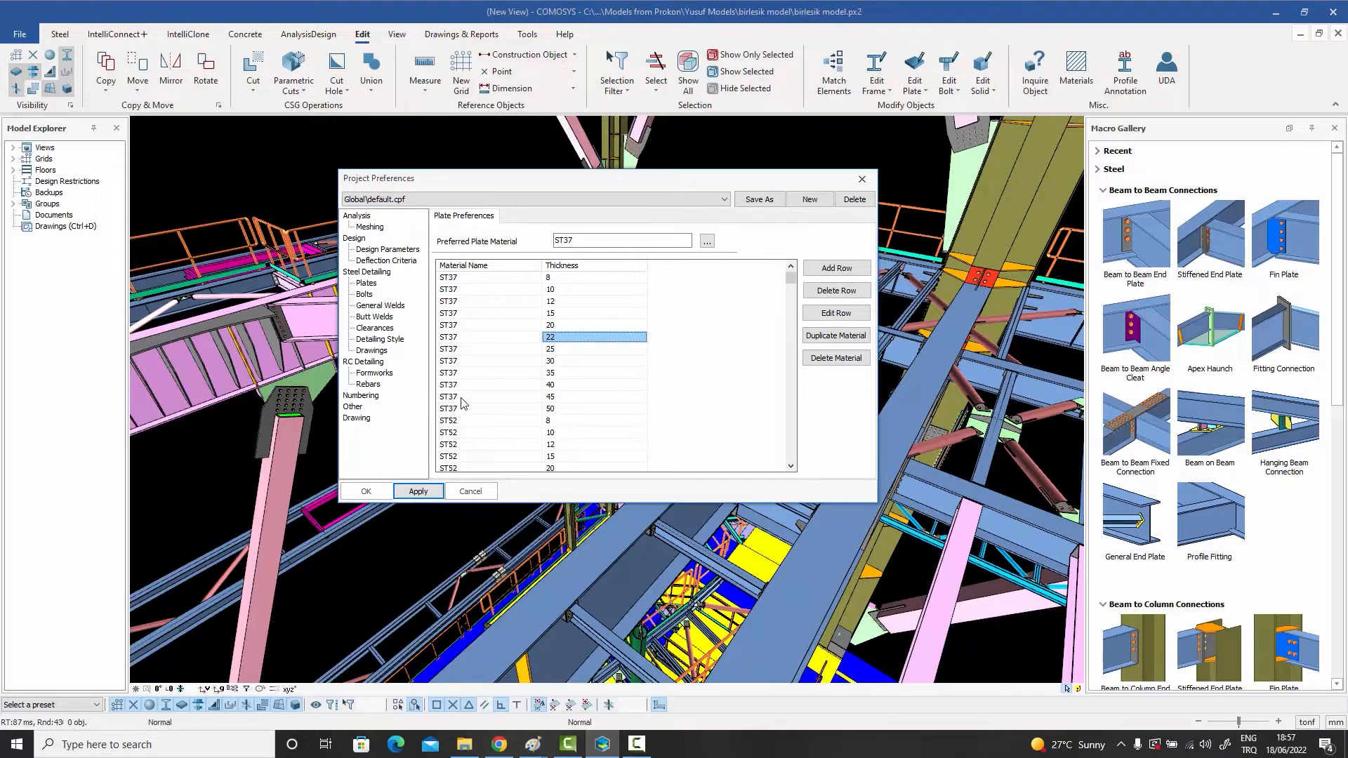
click(450, 290)
click(456, 325)
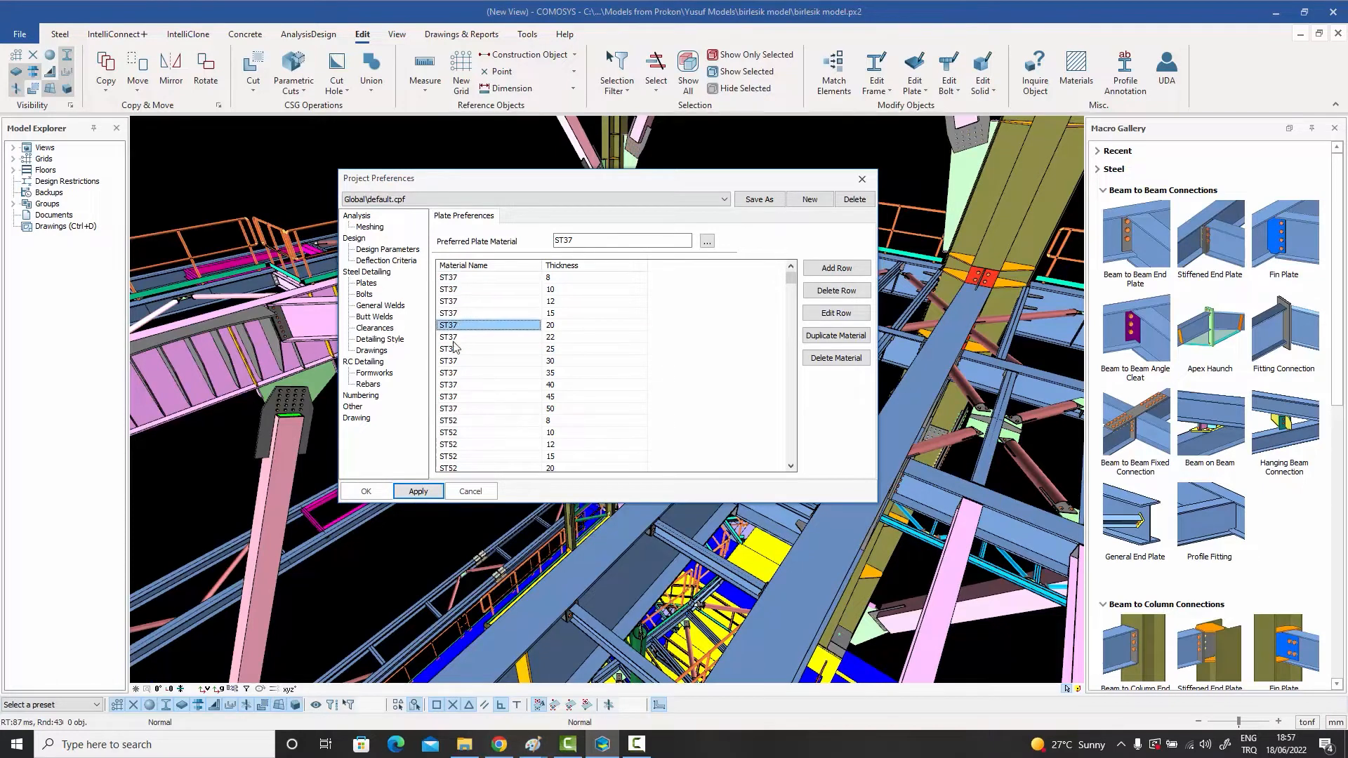
click(450, 339)
click(447, 359)
- Examine the ST52 rows at the end of the plate list, and return to the thinner ST37 thicknesses
click(791, 435)
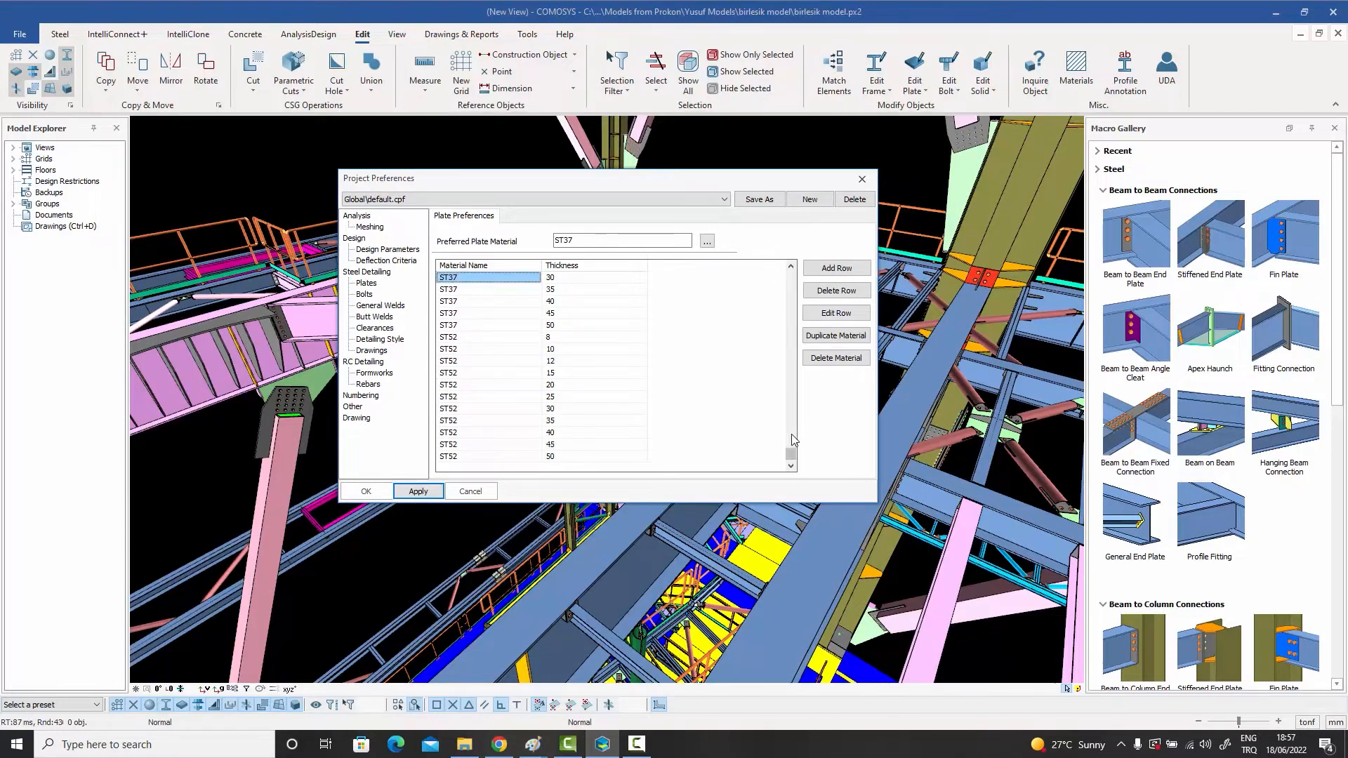
click(456, 339)
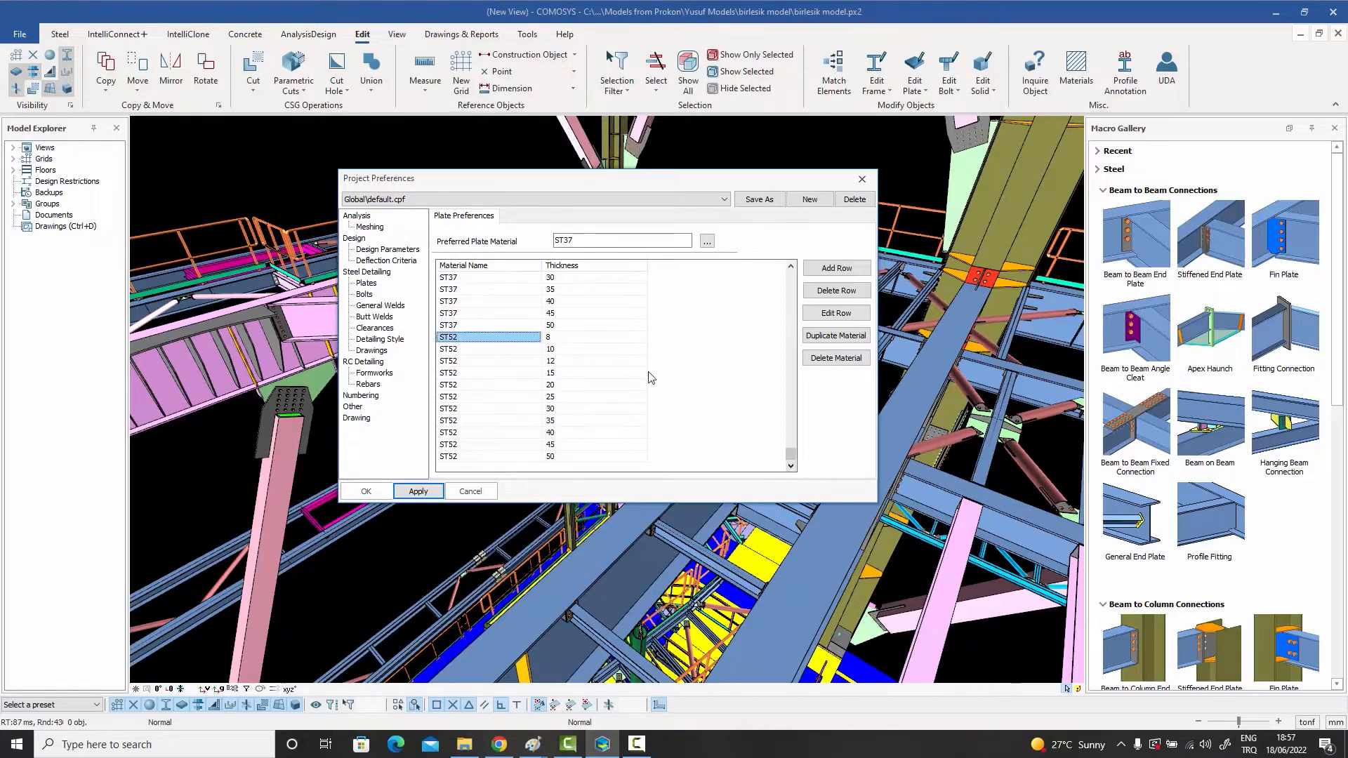
click(549, 304)
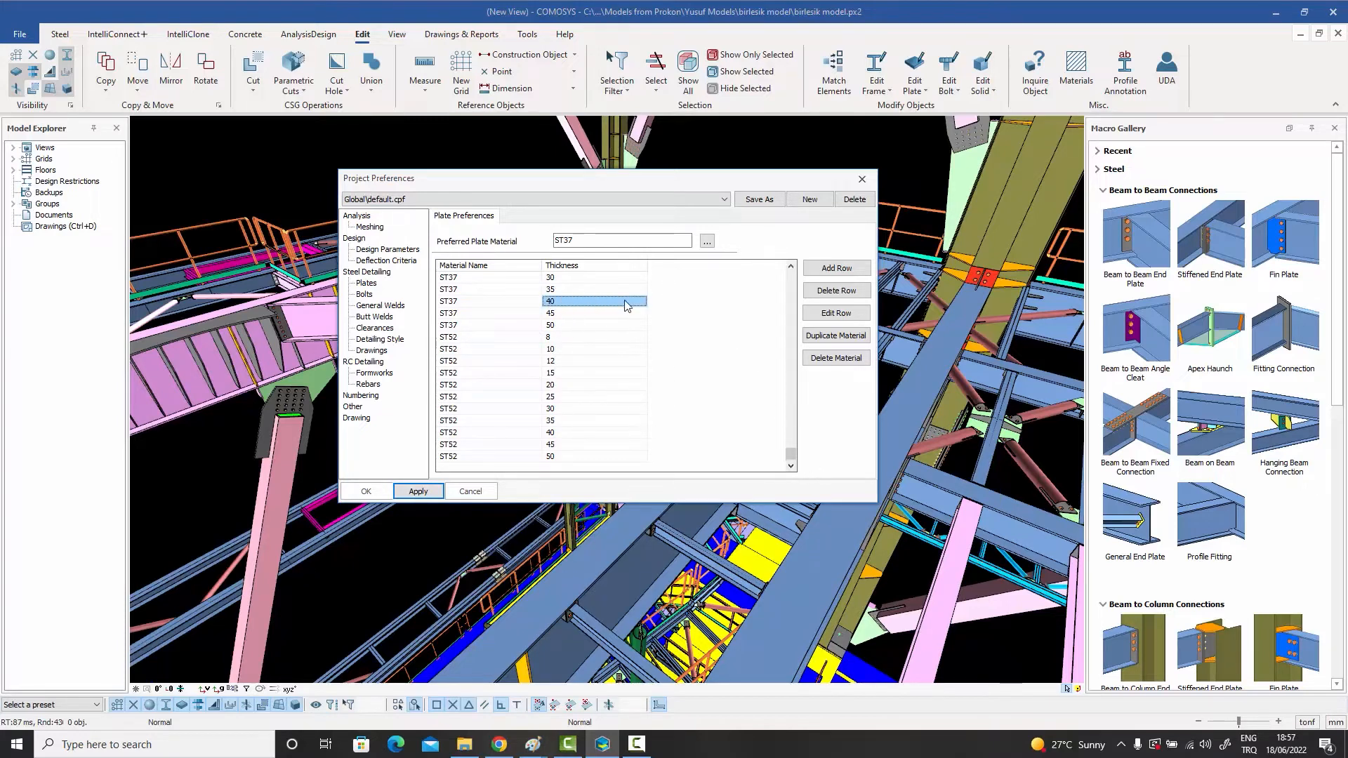
scroll(625, 301, up, 9)
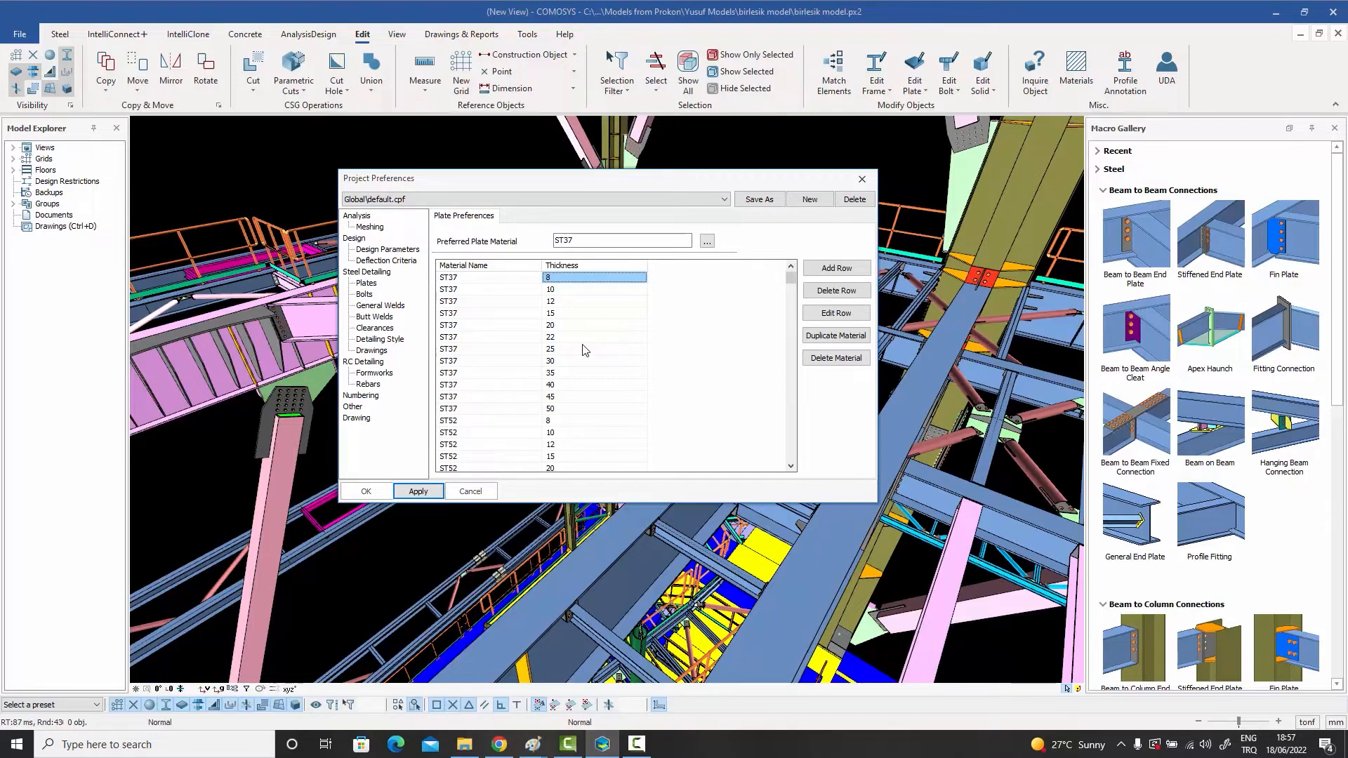
click(552, 304)
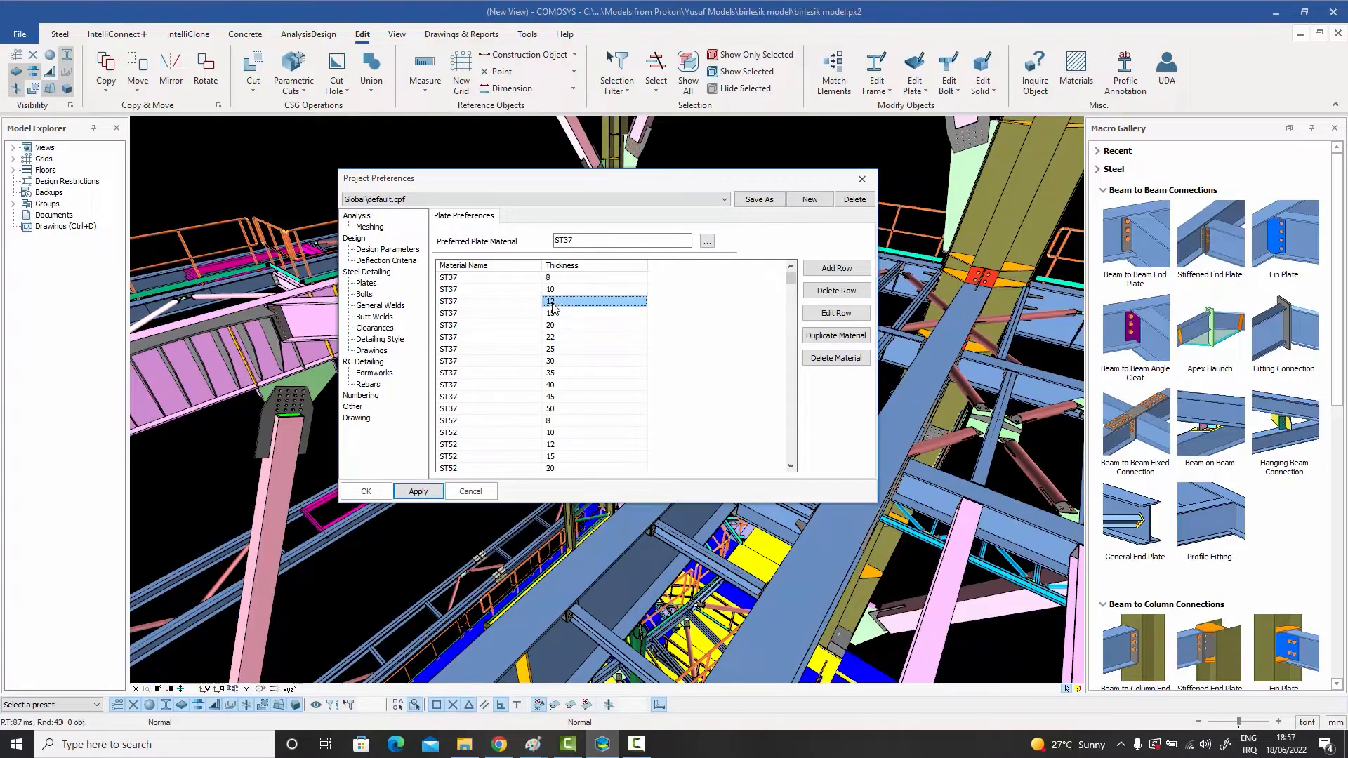
click(558, 315)
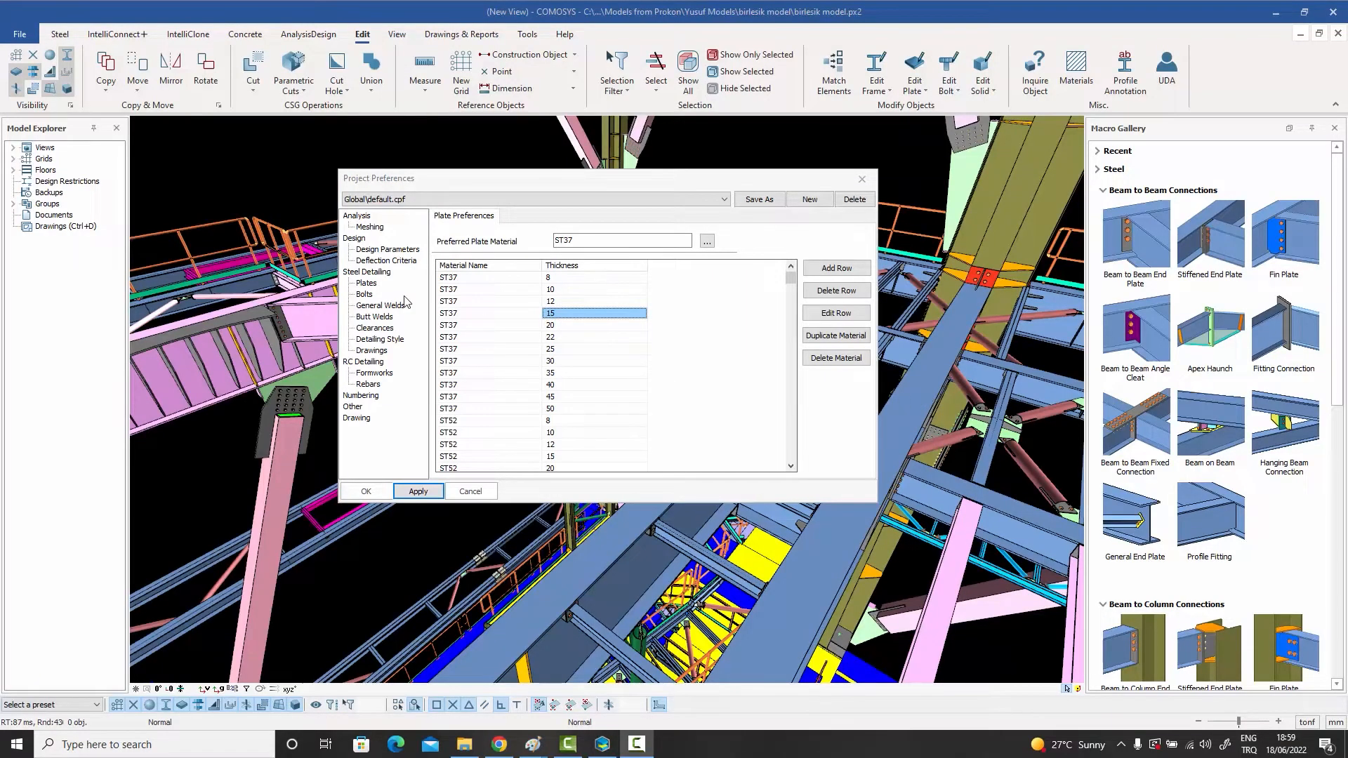
- In the bolt preferences, set bolt size 16 to 1.5D Distance 25 and 2D Distance 35, and enter a new 3D Distance
click(364, 295)
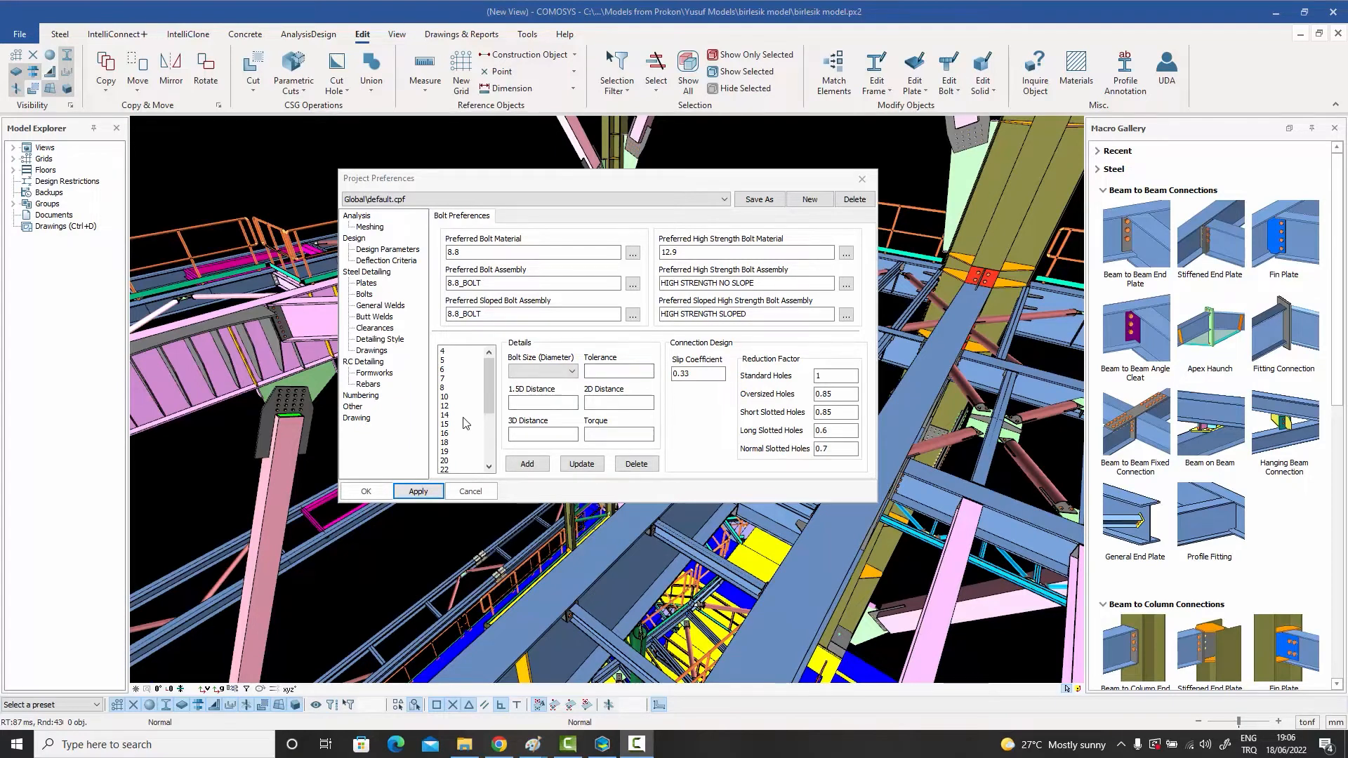
click(450, 434)
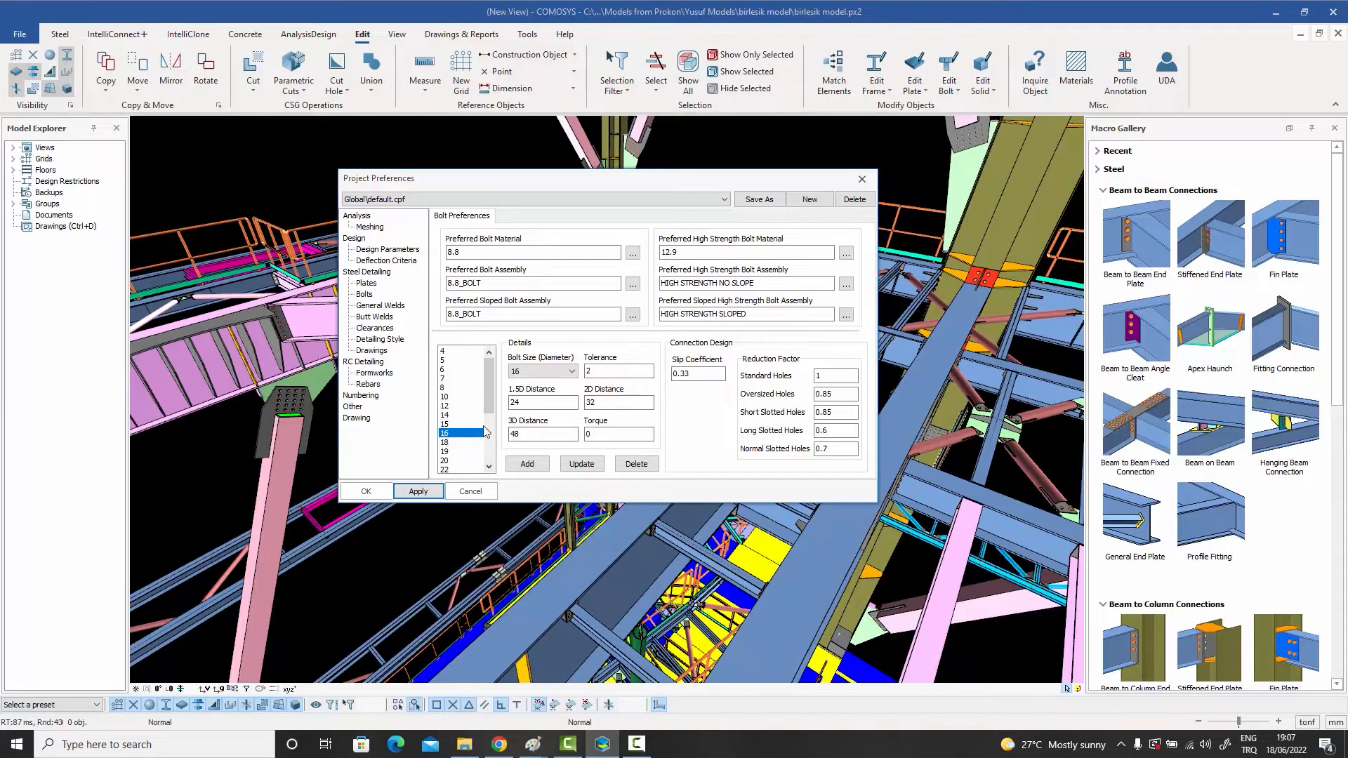
click(599, 370)
drag(599, 370, 565, 370)
click(531, 401)
key(BackSpace)
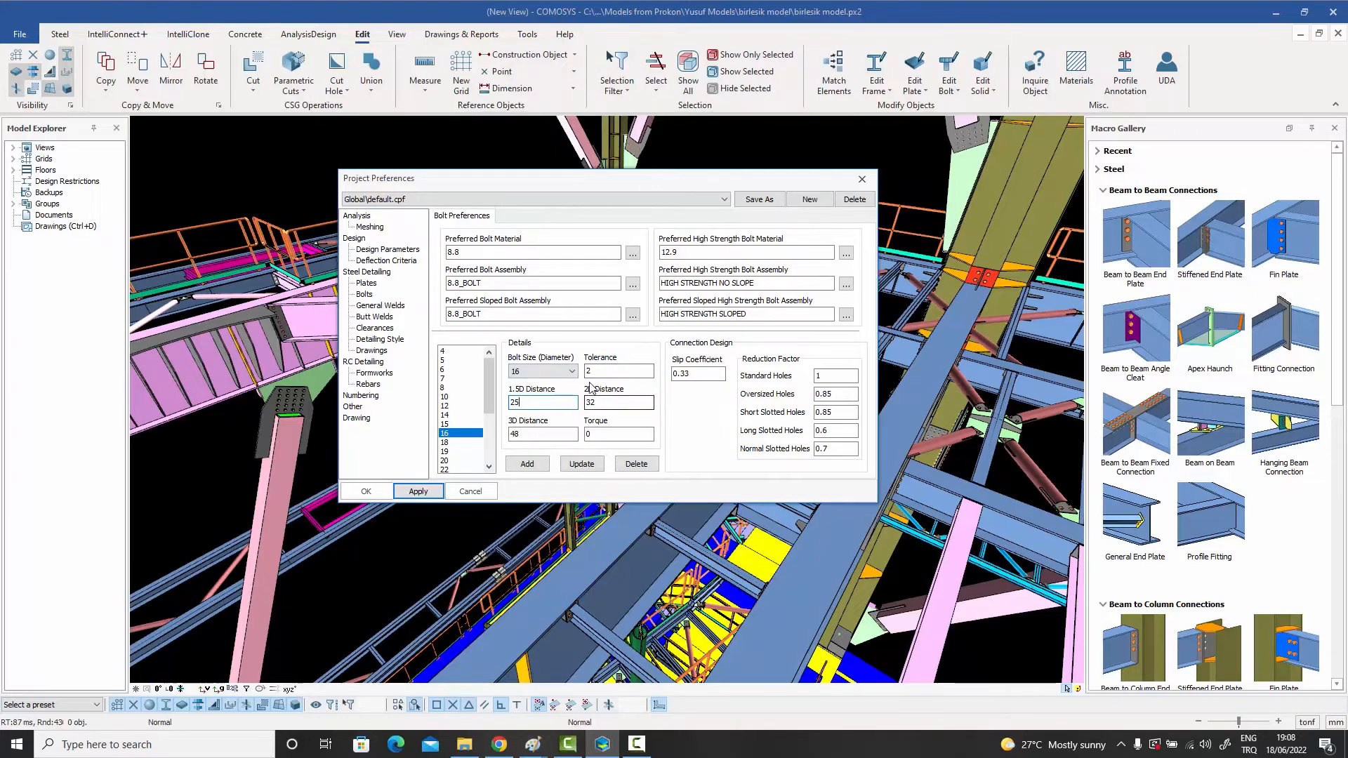
click(604, 404)
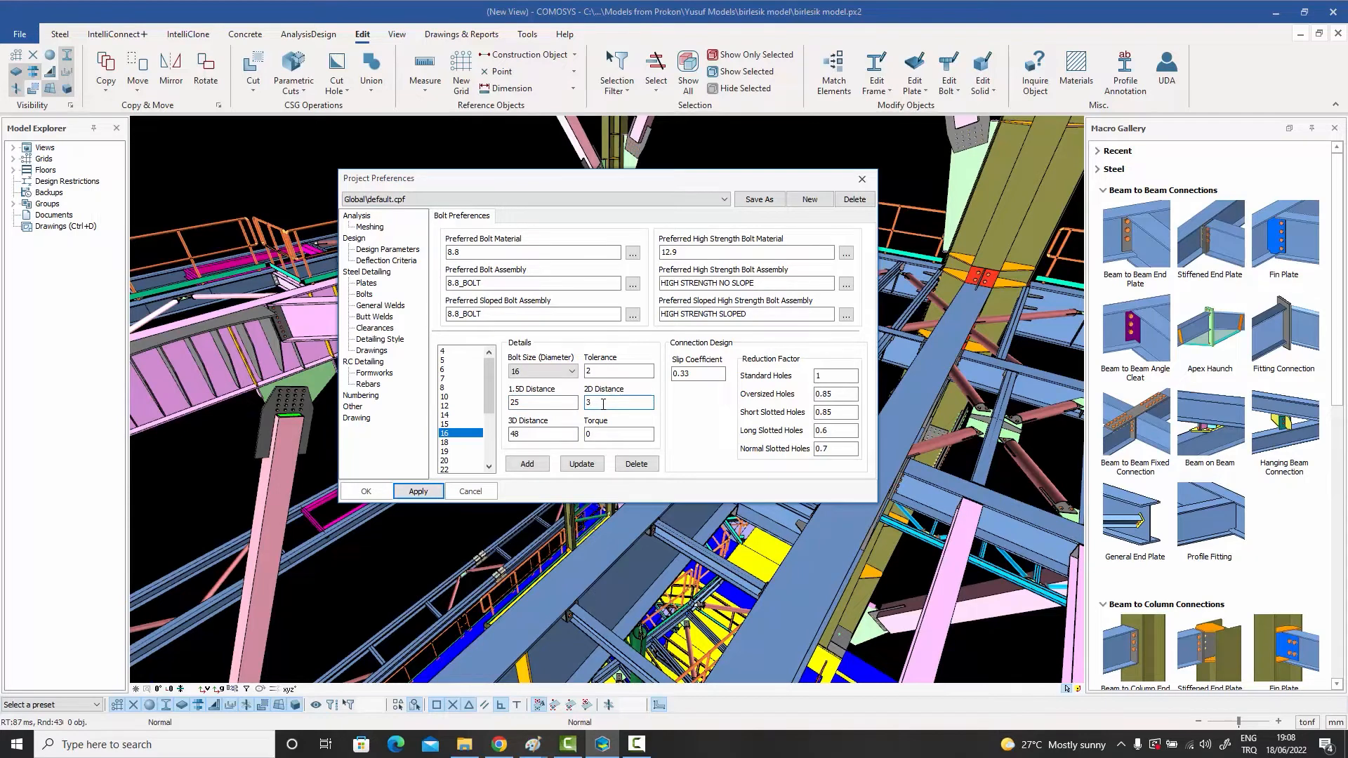
text(5)
key(Tab)
text(5)
- Check the distances for bolt size 20, and enter new 1.5D, 2D and 3D distances for bolt size 24
click(449, 461)
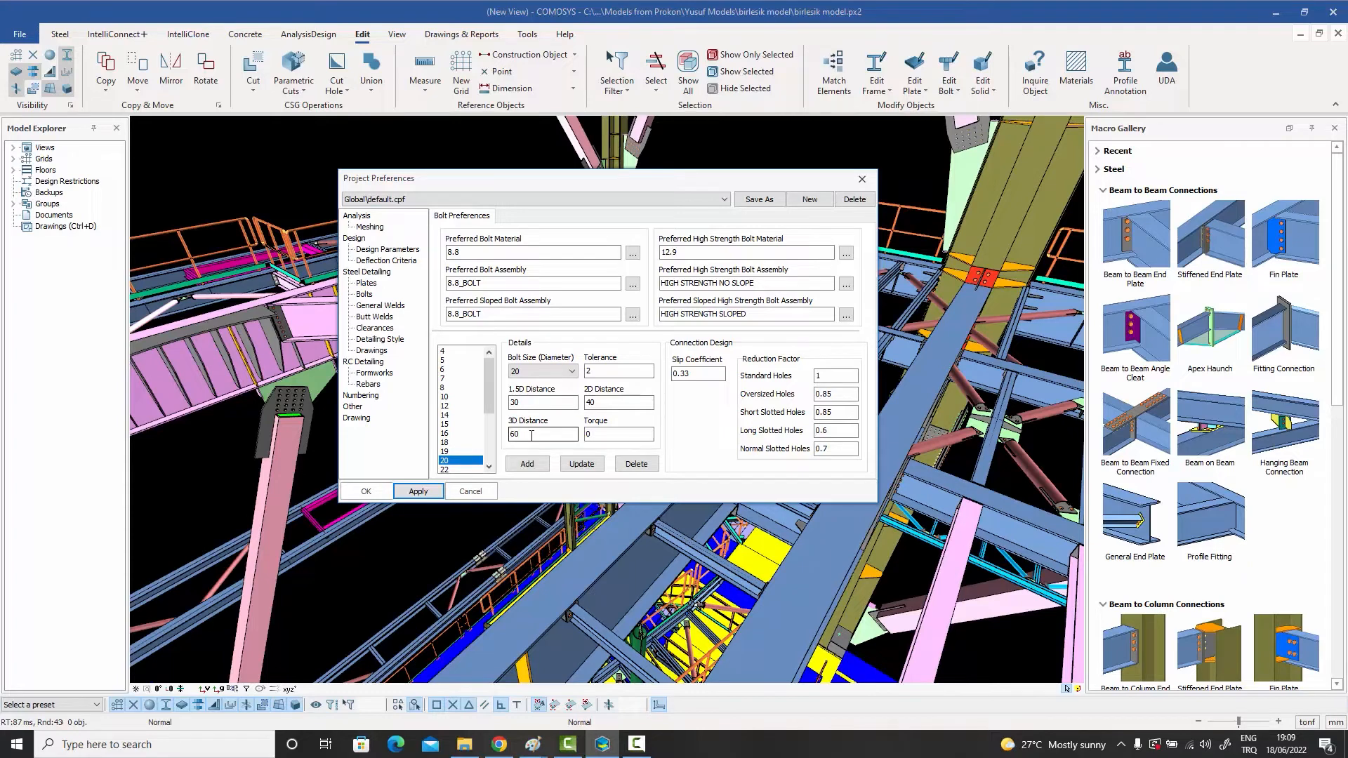
scroll(479, 446, down, 3)
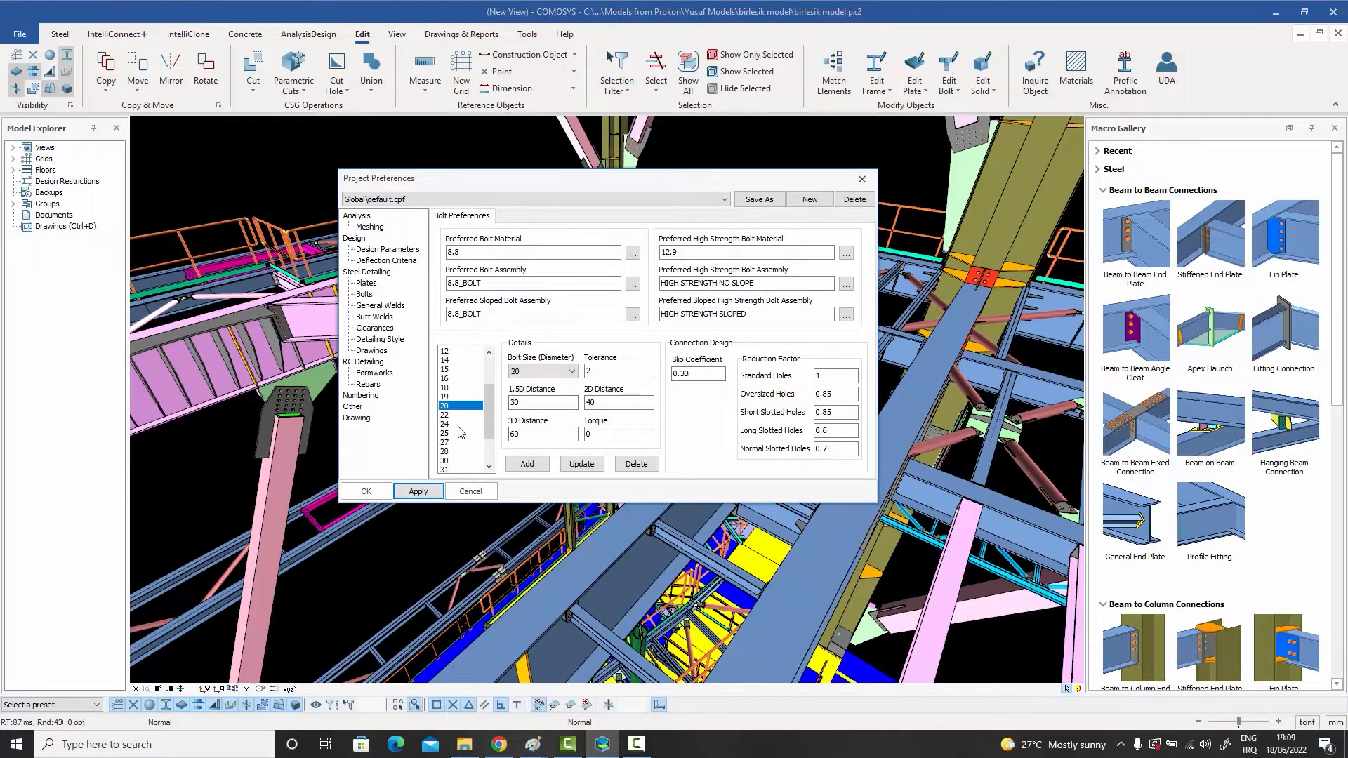
click(454, 424)
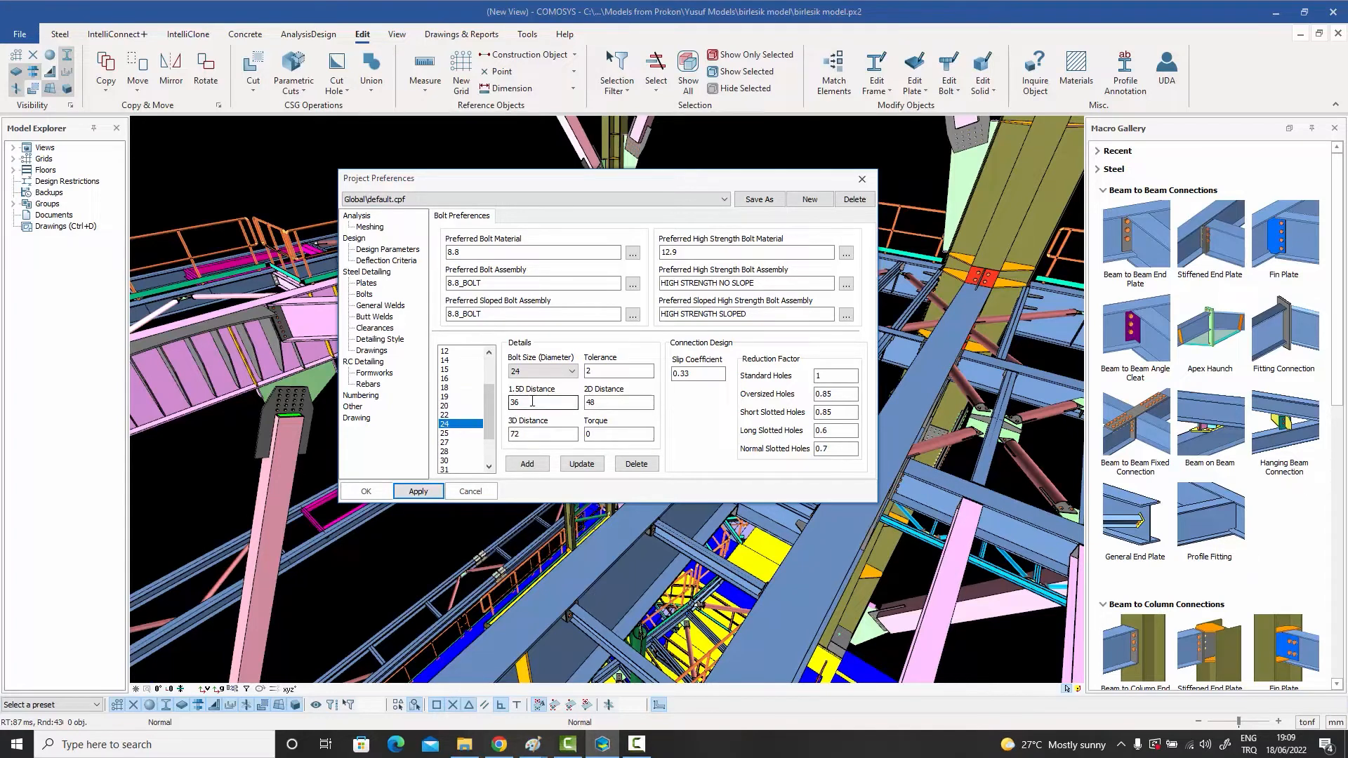
double_click(532, 402)
key(Tab)
text(5)
double_click(532, 432)
text(7)
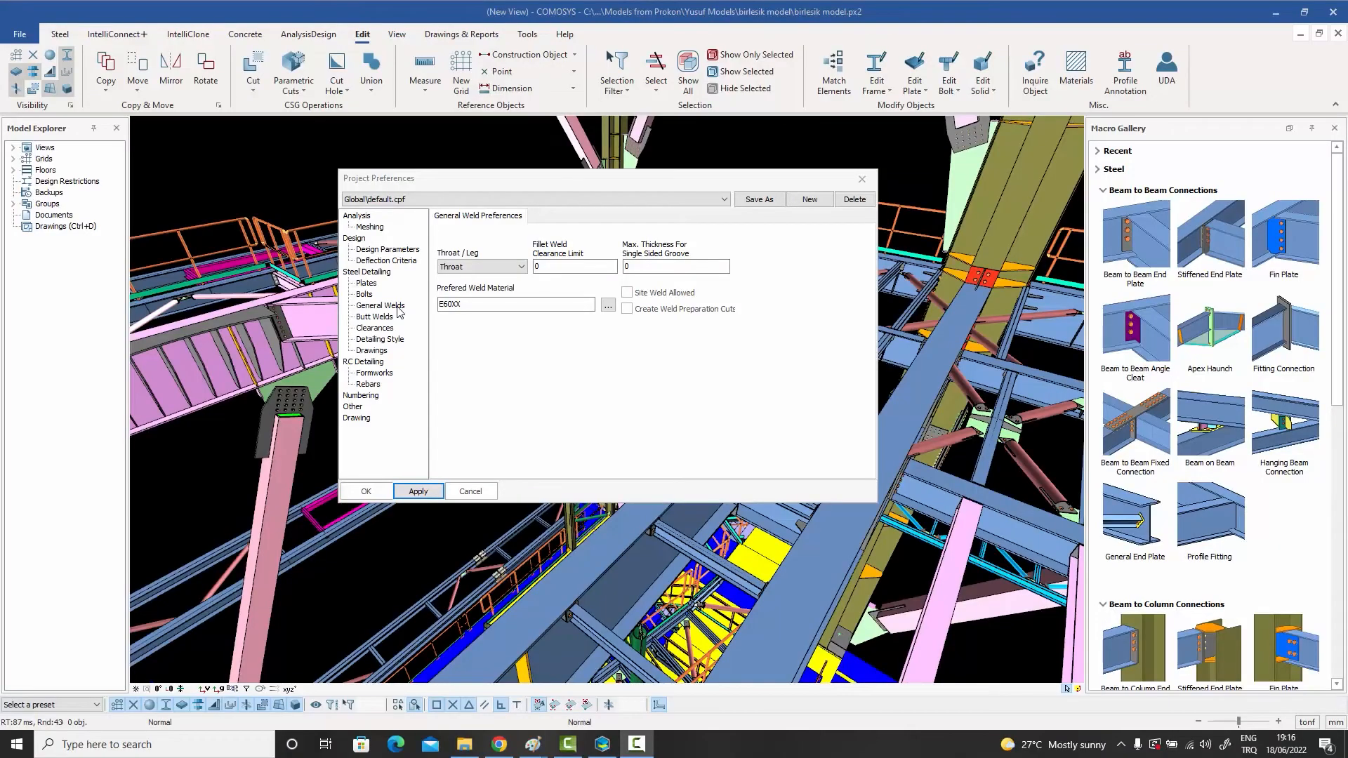
- In the general weld preferences, choose Throat as the weld measure and set Max. Thickness For Single Sided Groove to 20
click(379, 306)
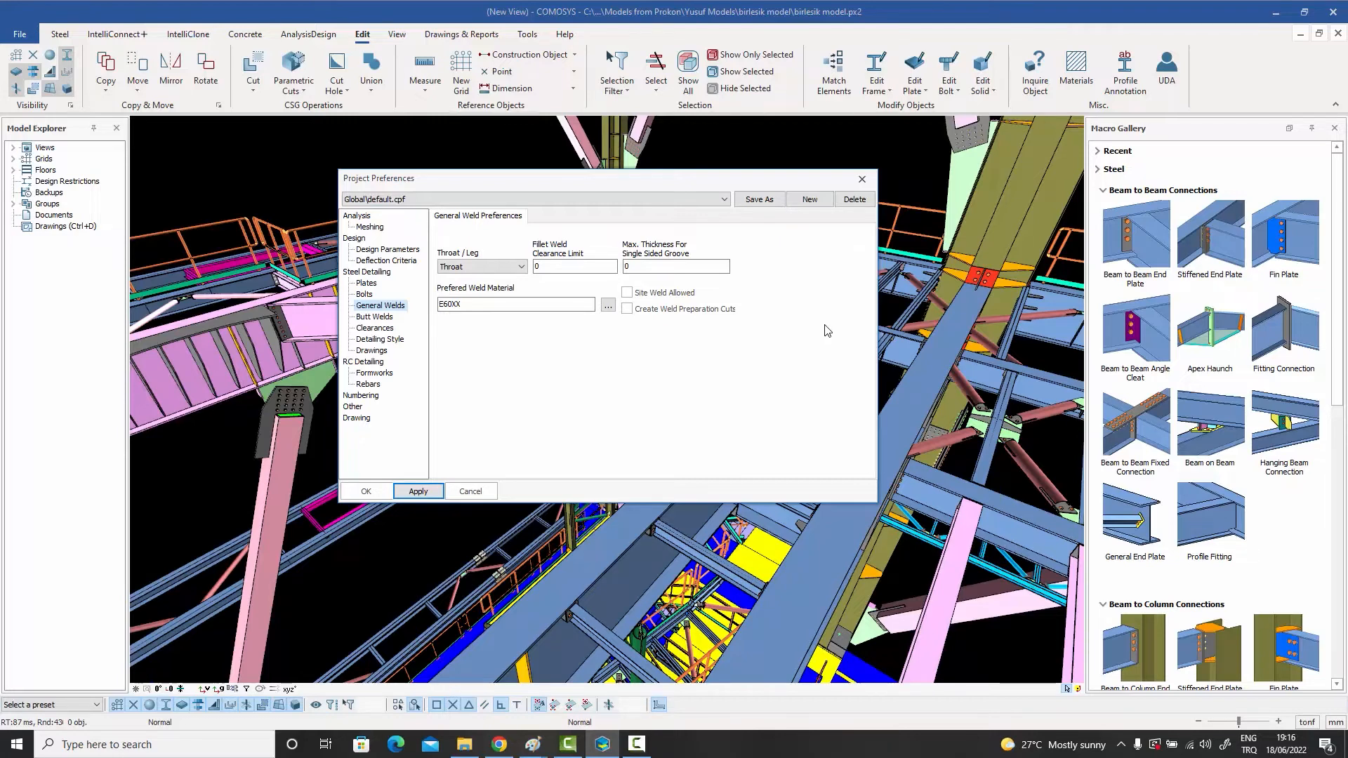
click(474, 267)
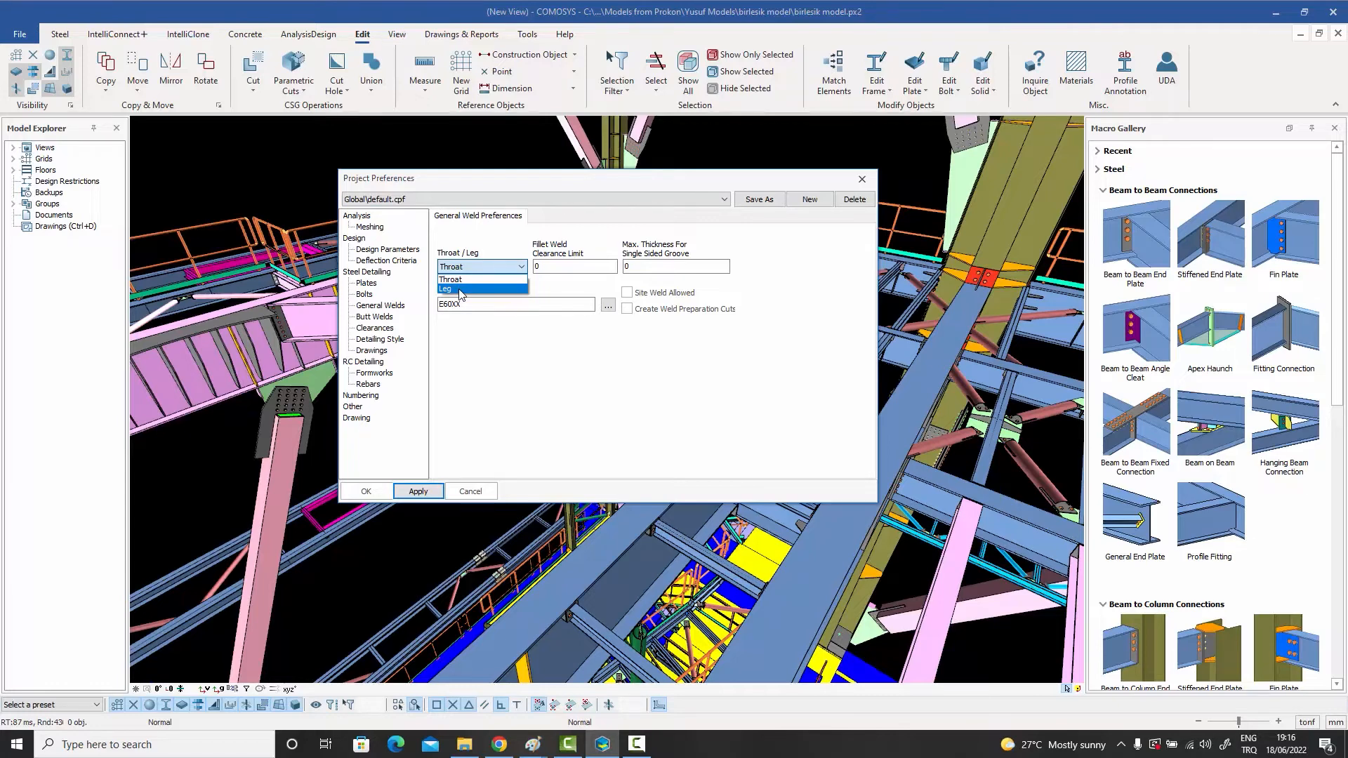
click(461, 290)
click(473, 269)
click(470, 280)
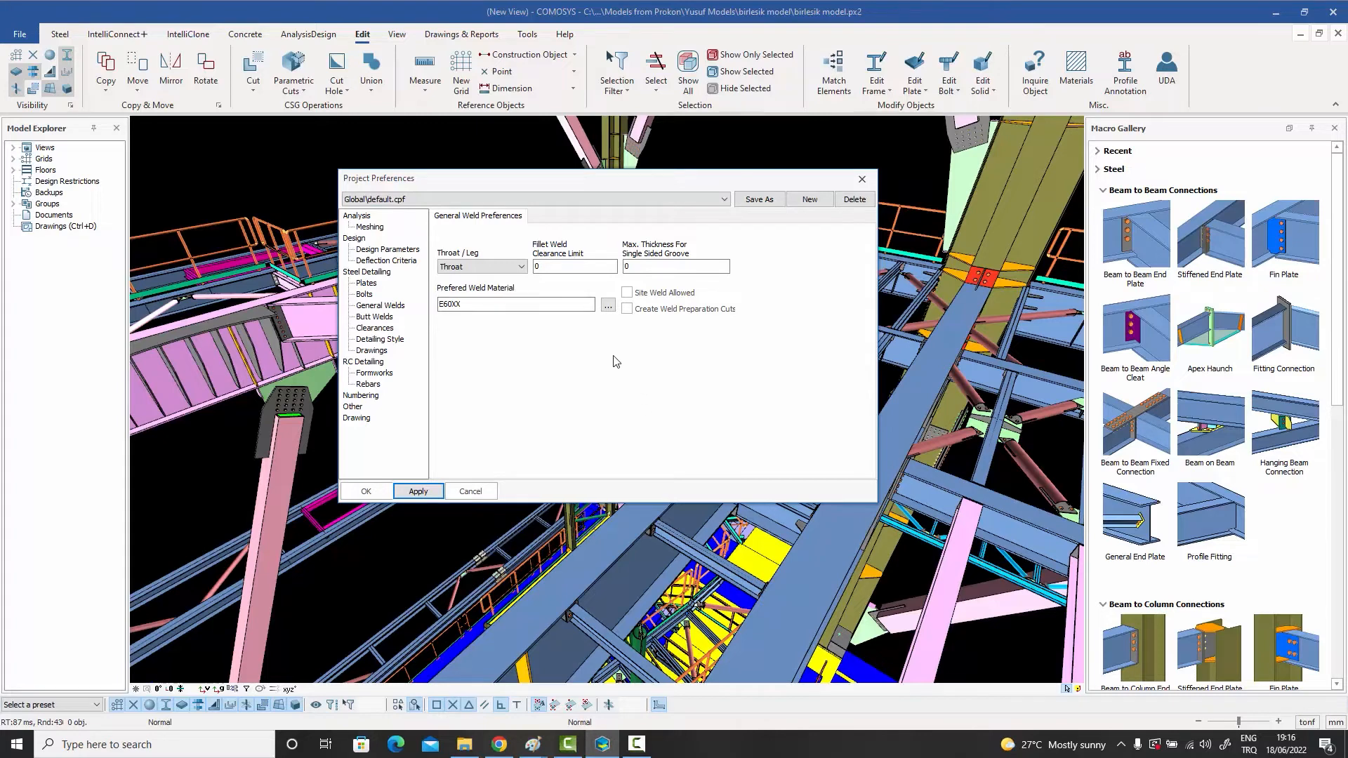
click(575, 264)
double_click(659, 266)
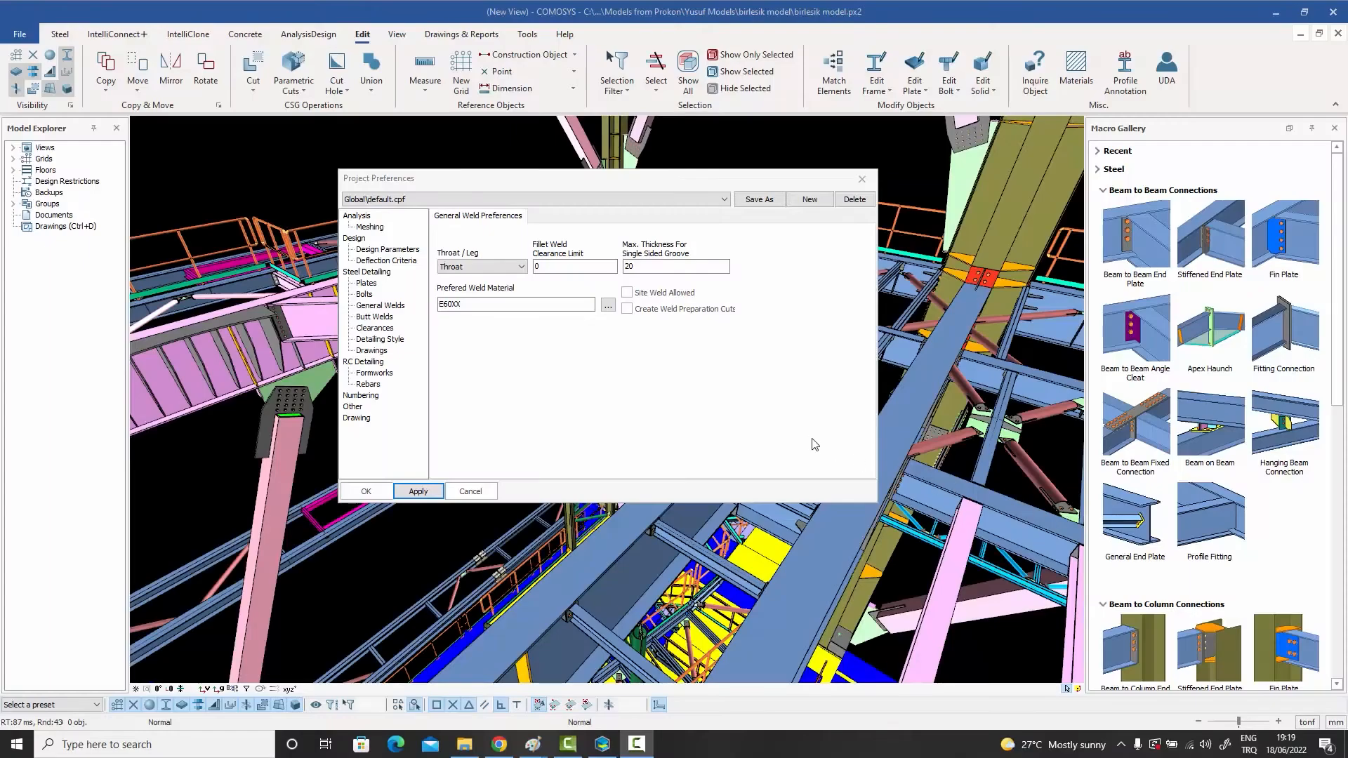
- Review the butt weld preferences, checking the parameters of several designations from B-L1-S to B-L2c-S-3
click(373, 317)
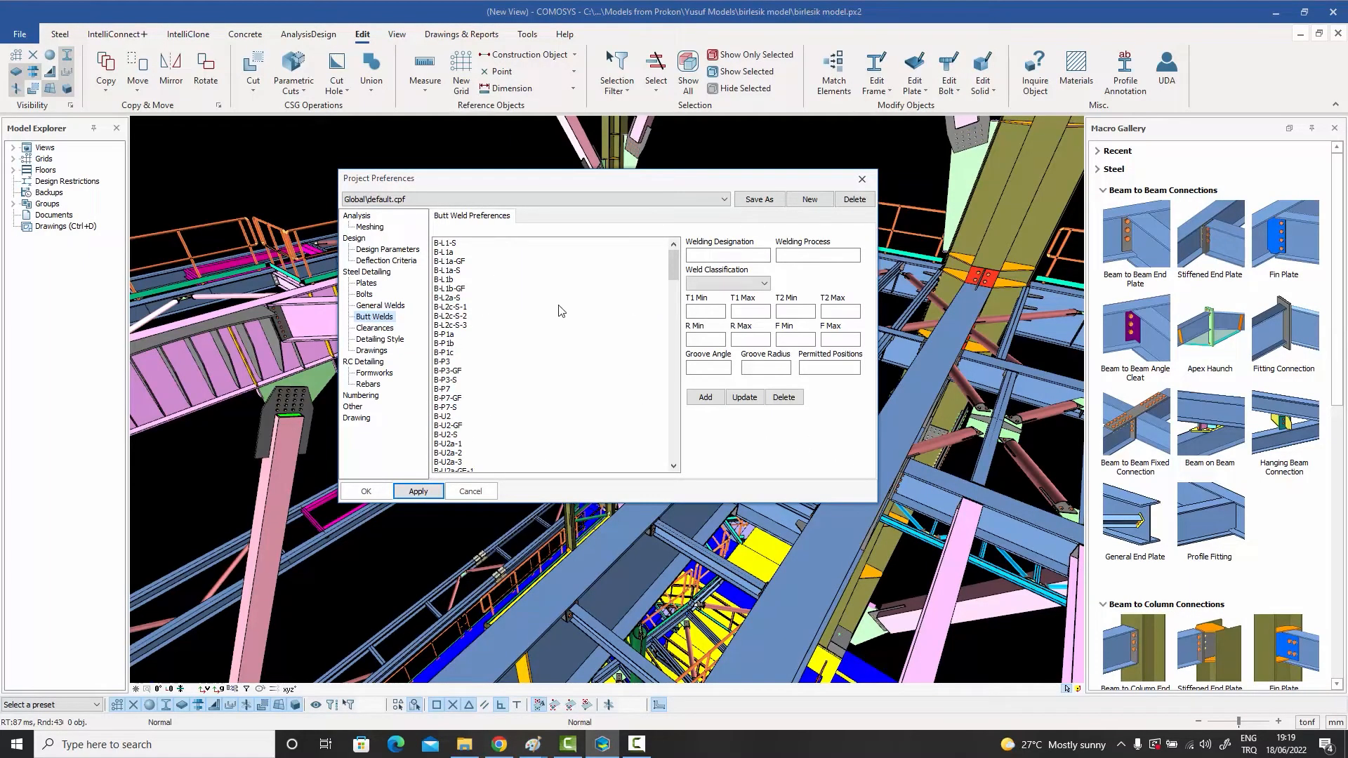
click(453, 243)
click(455, 252)
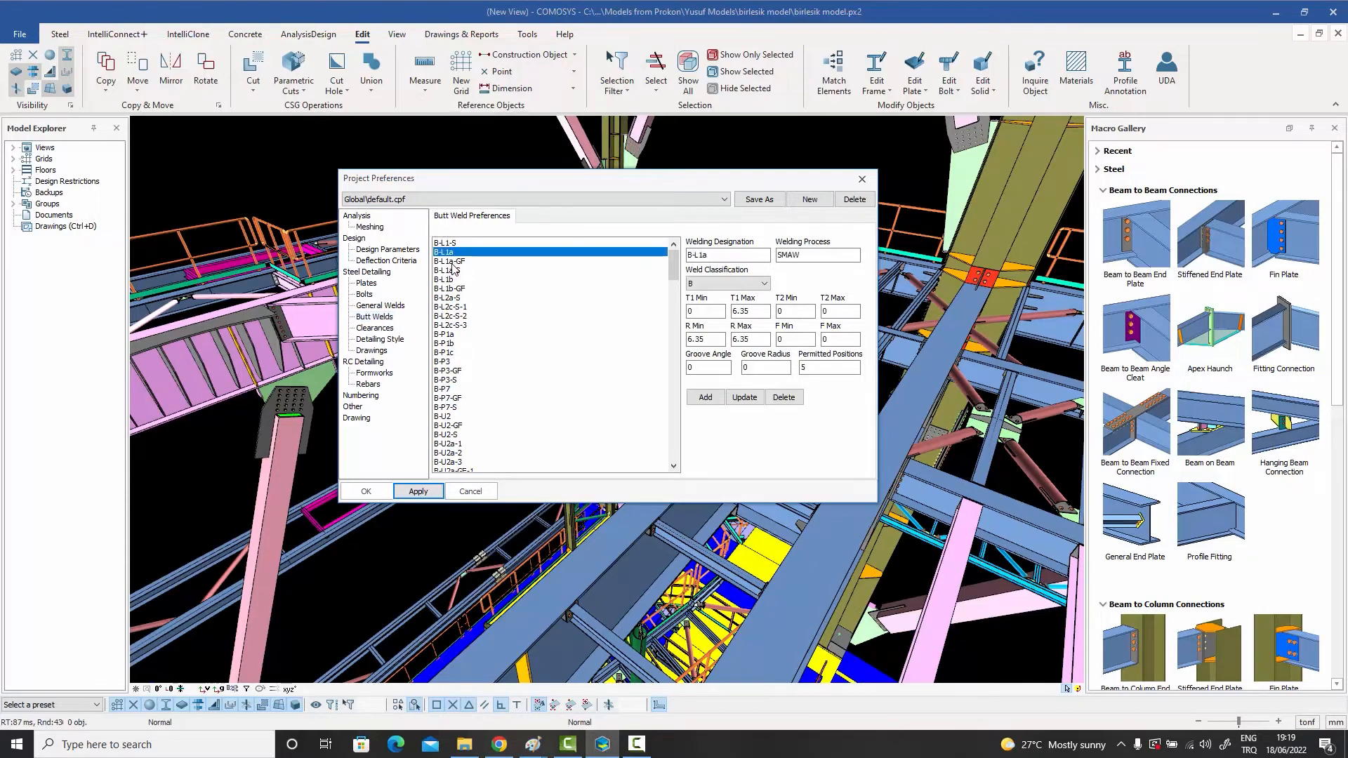
click(453, 271)
click(449, 288)
click(453, 306)
click(458, 325)
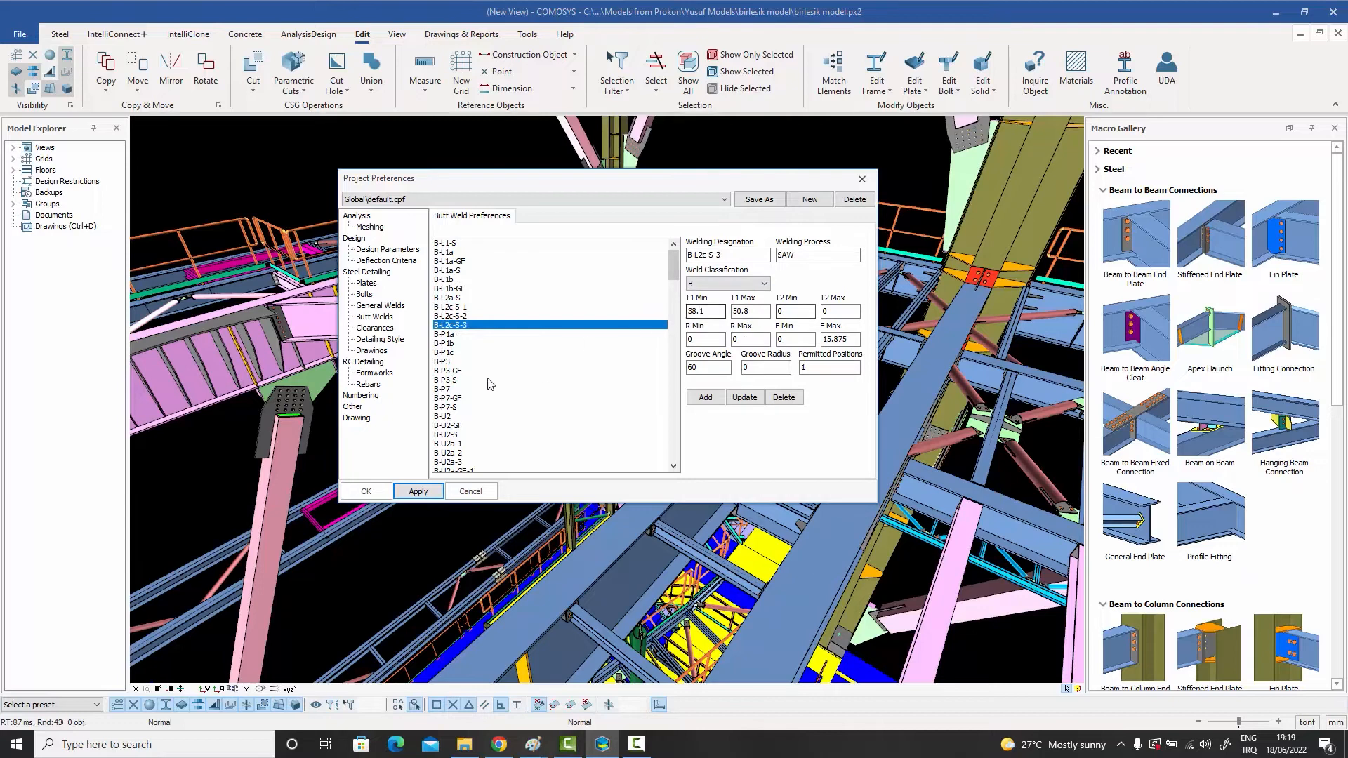
- Review the clearance preferences, checking the beam to column erection clearance and the shim plates tolerance
click(378, 329)
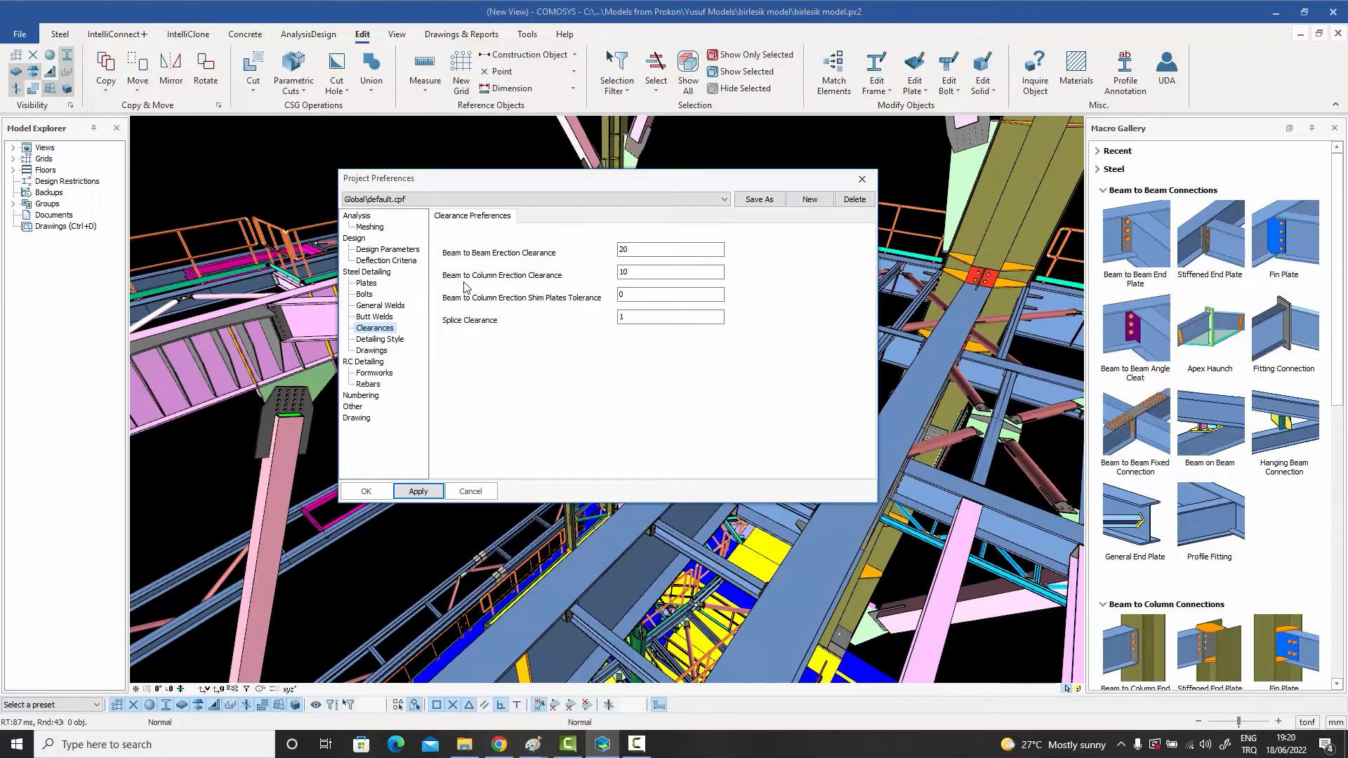
click(631, 272)
click(669, 290)
- In the detailing style preferences, try chamfer Type 1 and restore Type 2
click(385, 341)
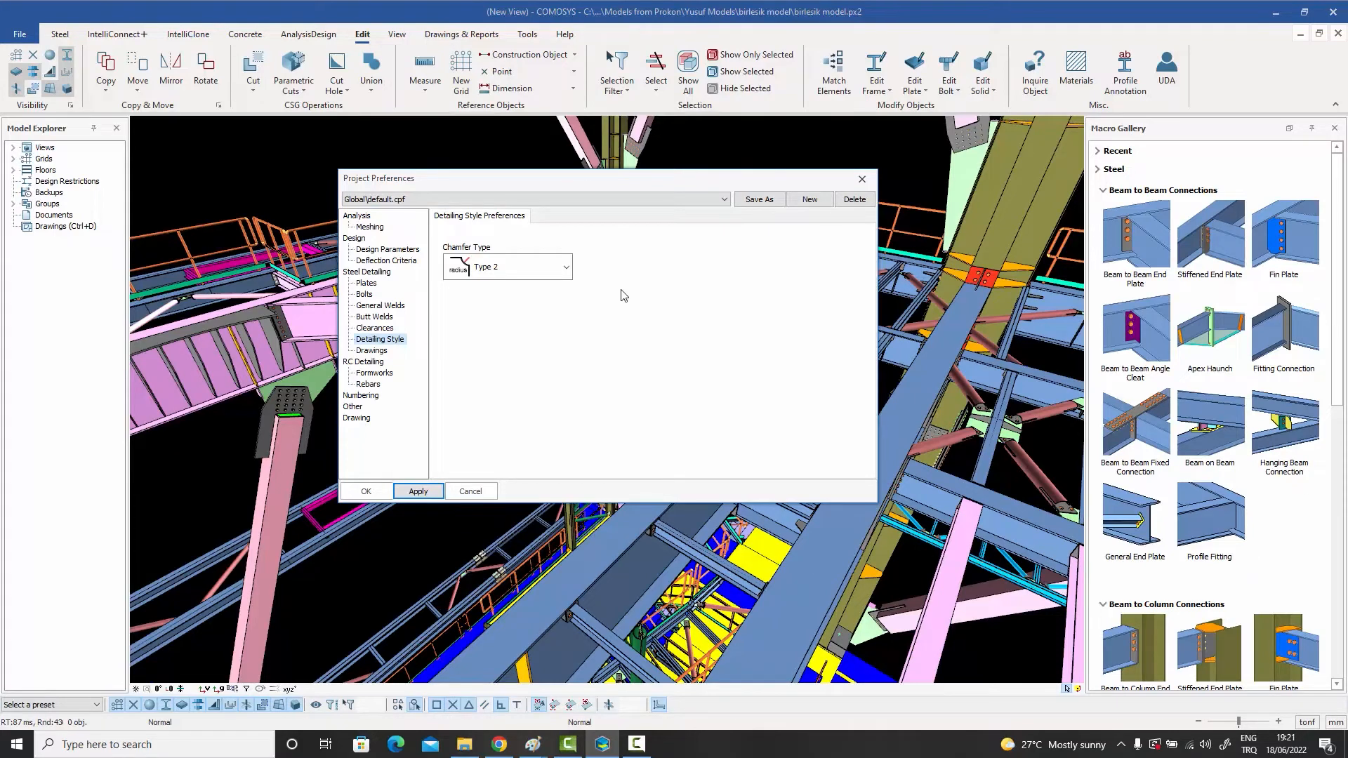
click(487, 273)
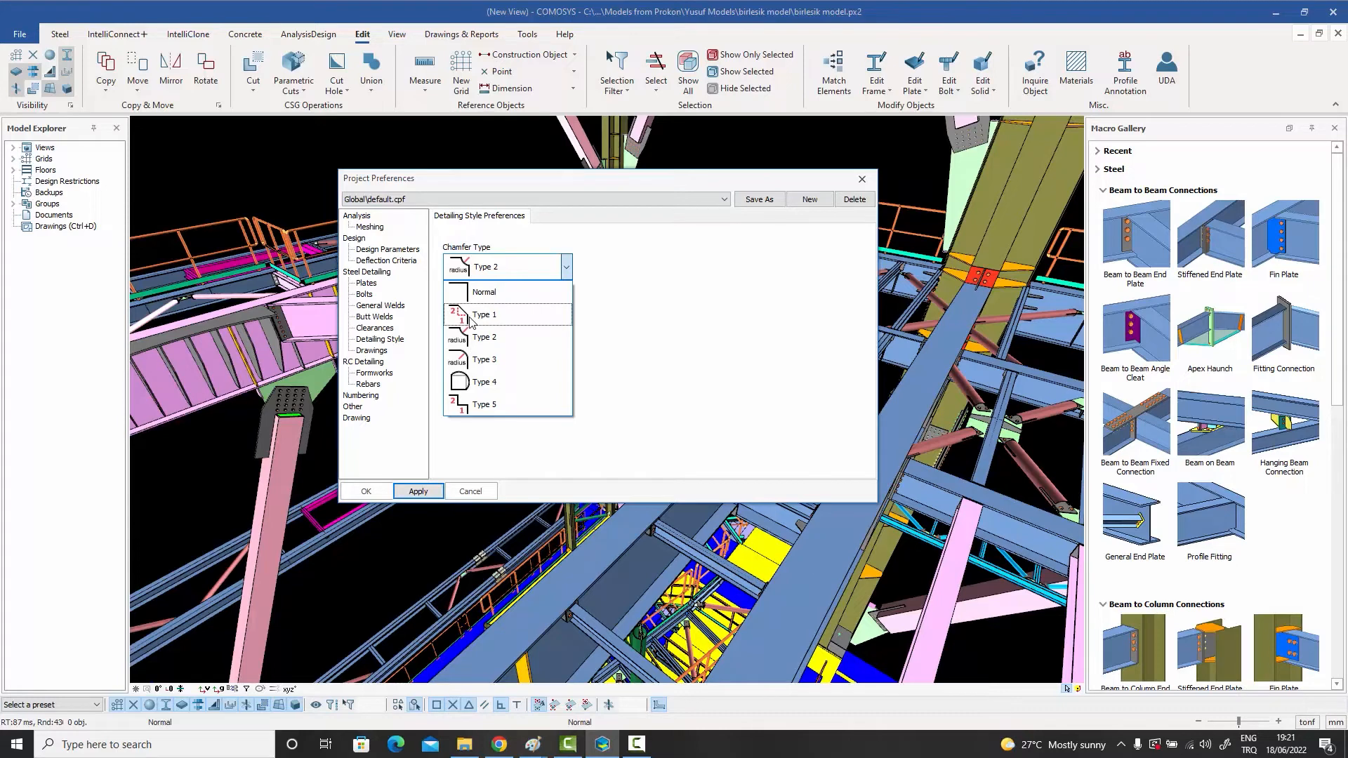
click(482, 343)
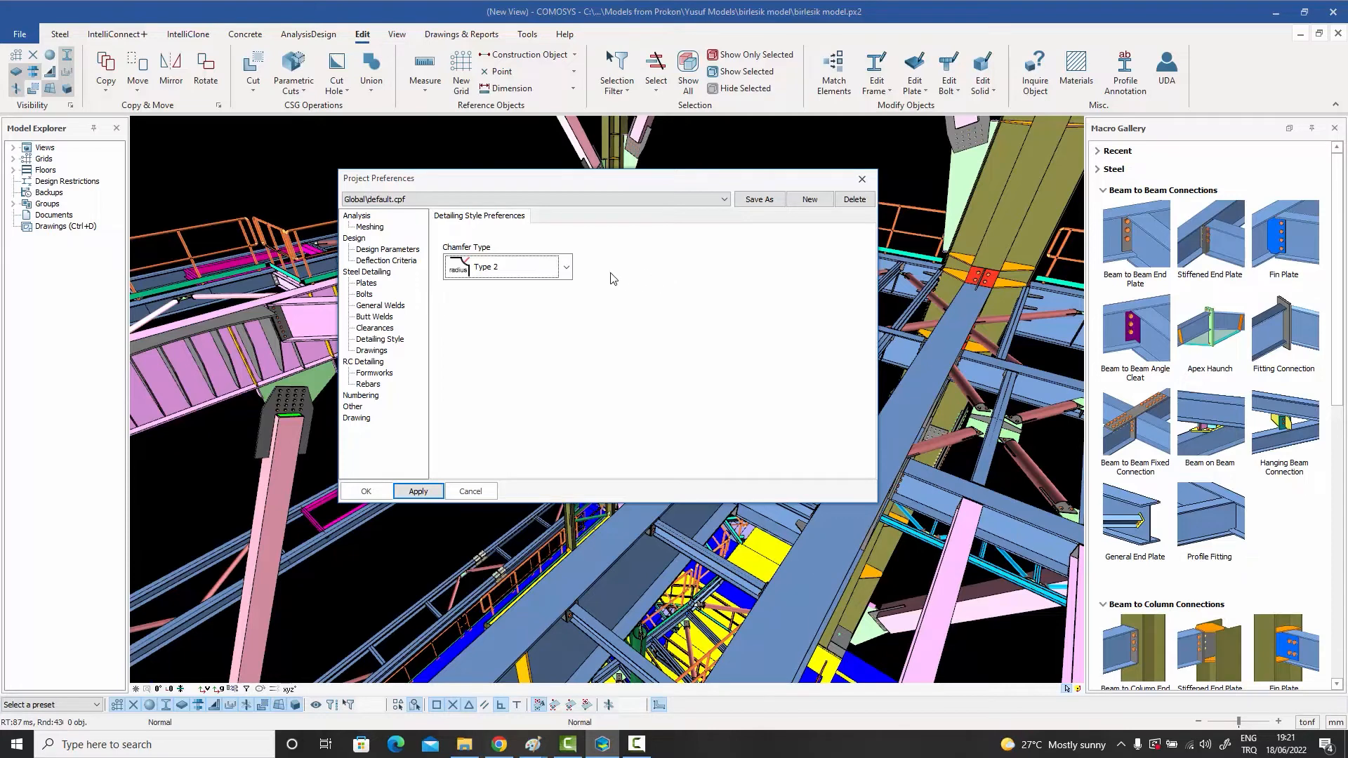
click(484, 271)
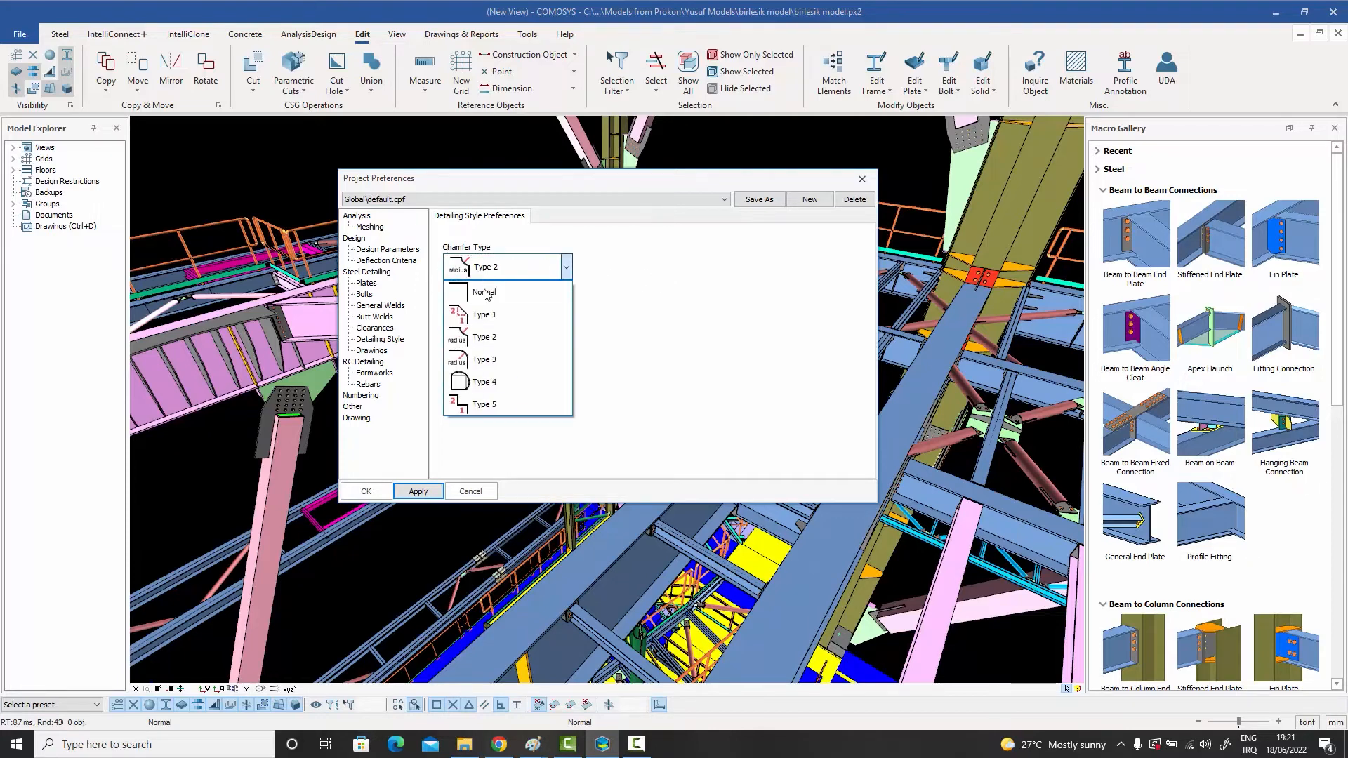
click(485, 321)
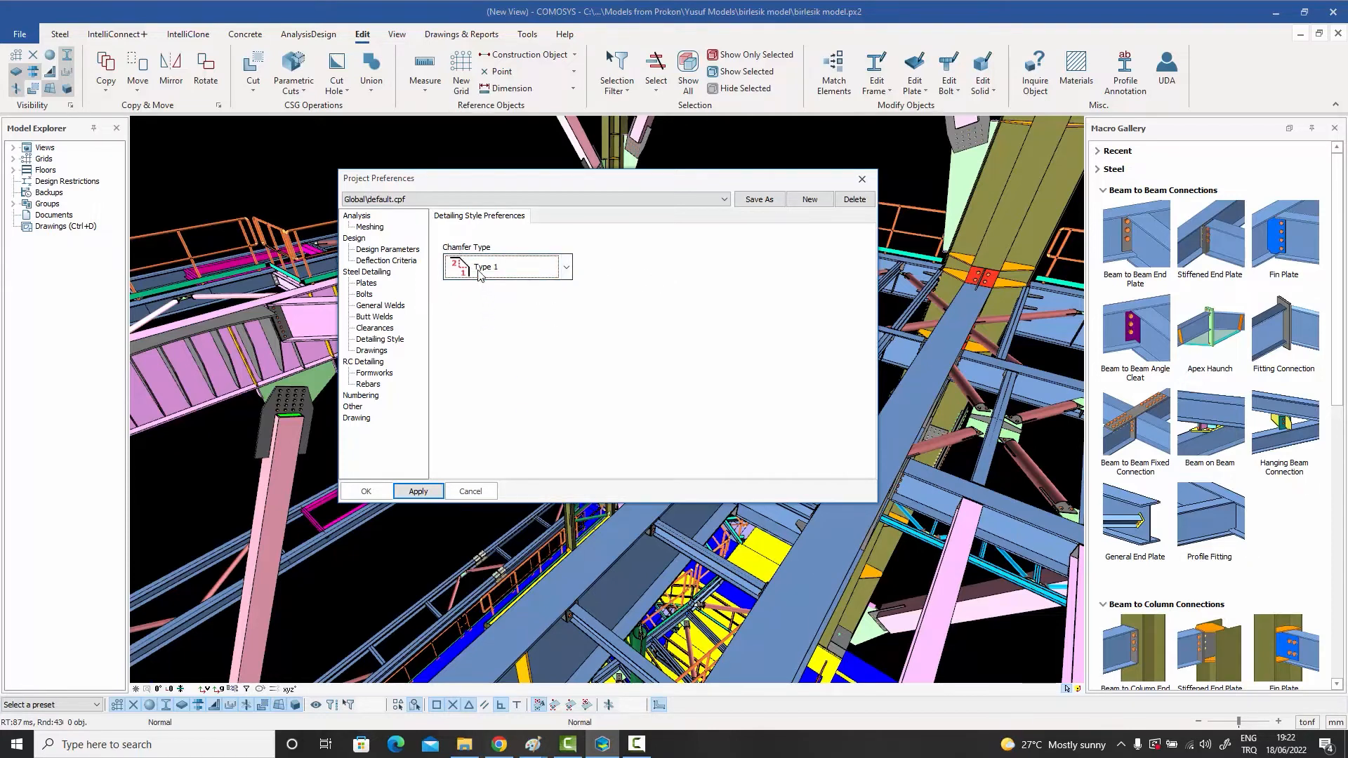
click(476, 274)
click(471, 344)
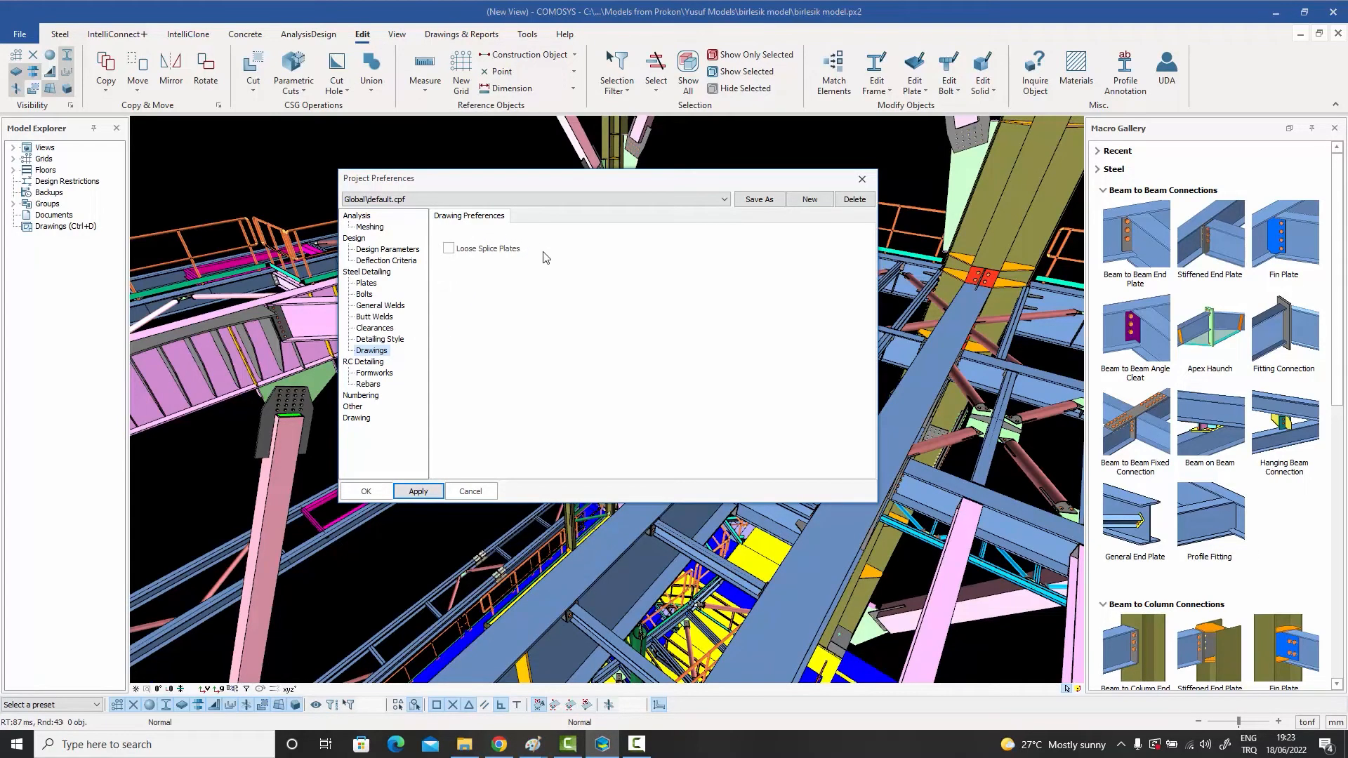
- Toggle Loose Splice Plates on and back off in the drawing preferences, and close the project preferences
click(449, 249)
click(449, 249)
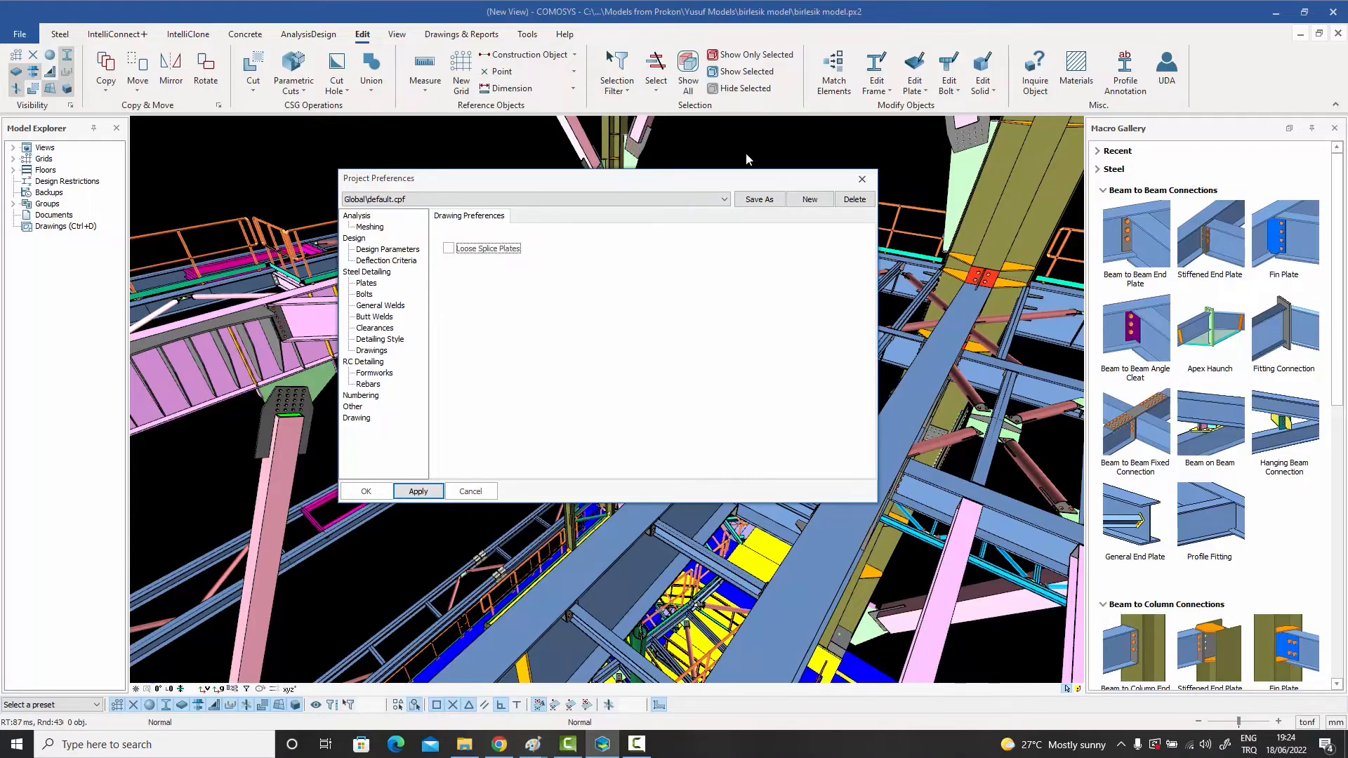
click(862, 179)
- Open the Bolted Gusset Plate bracing macro and review its gusset plate parts and the bolt properties of its secondary members
scroll(1102, 404, down, 2)
scroll(1102, 404, down, 5)
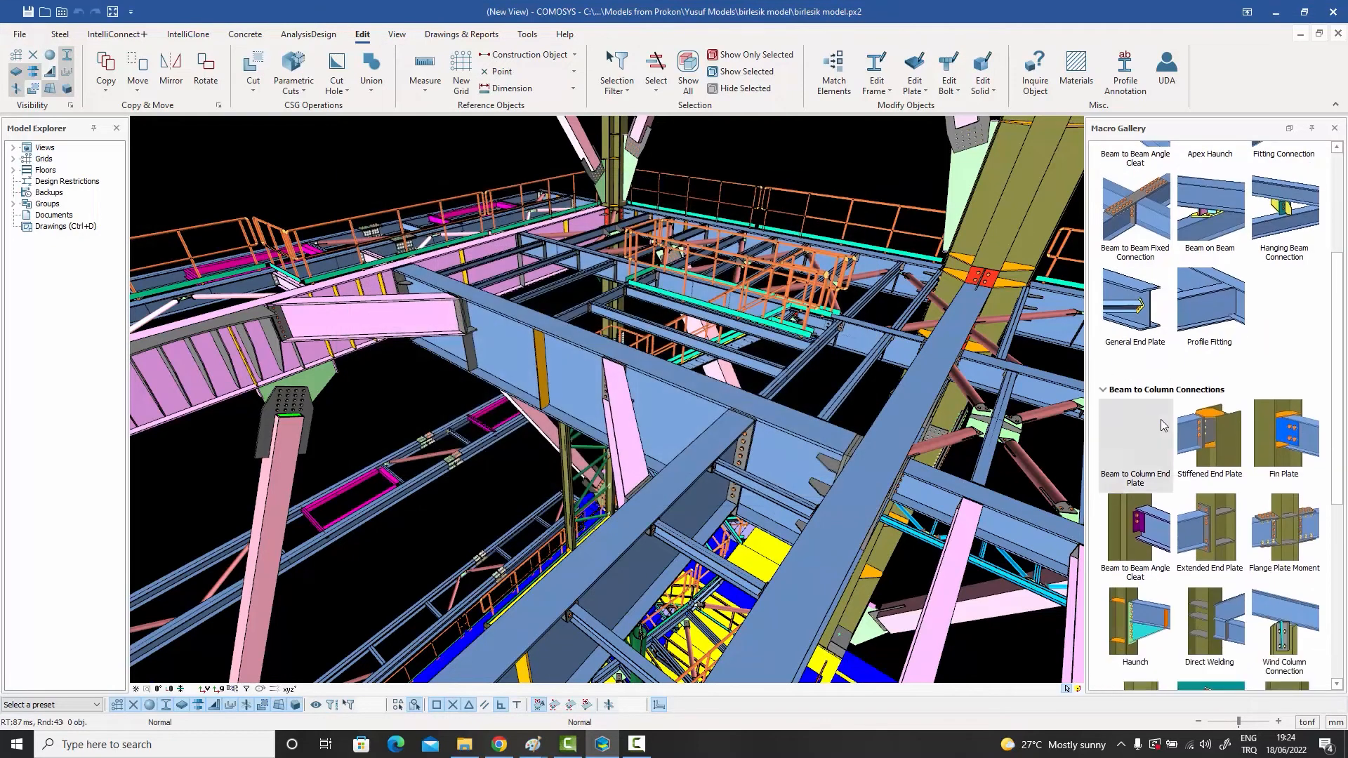
click(1138, 566)
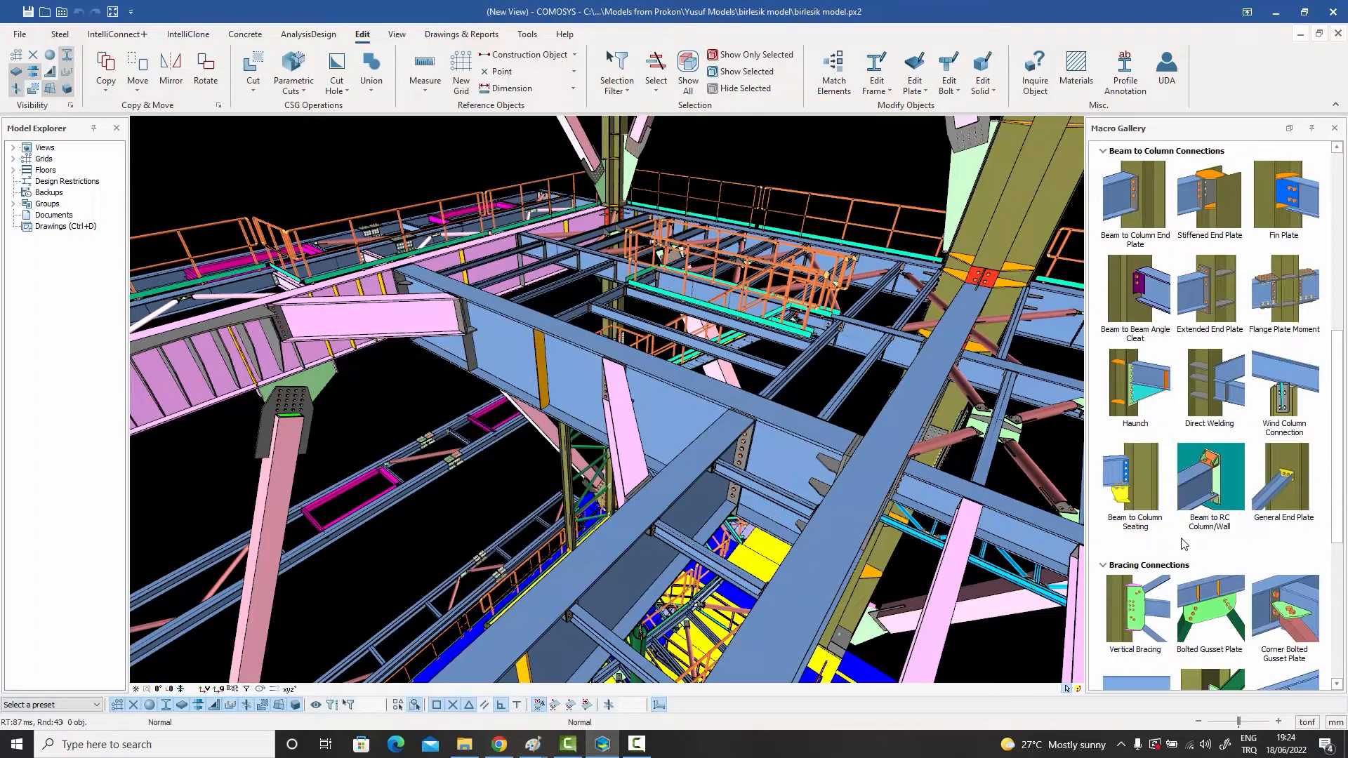
scroll(1219, 519, down, 2)
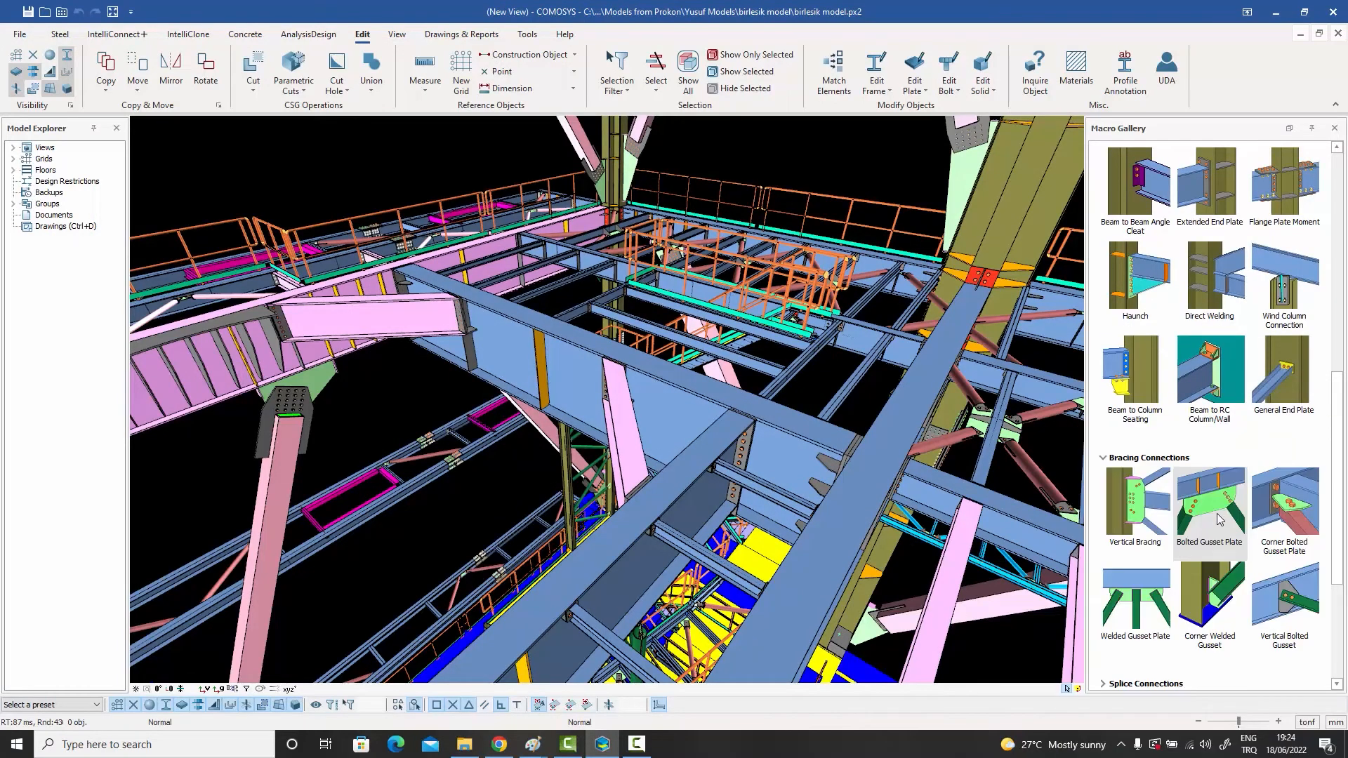
double_click(1170, 501)
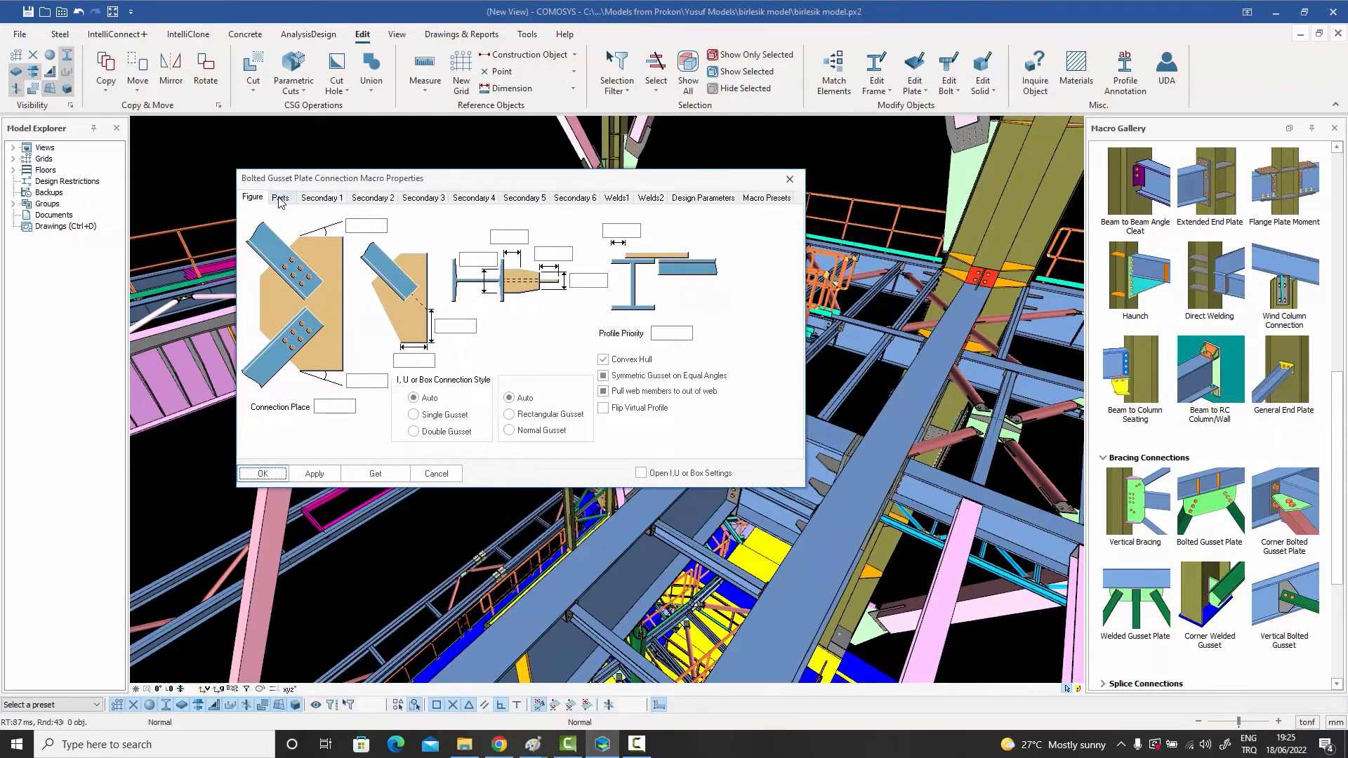
click(279, 199)
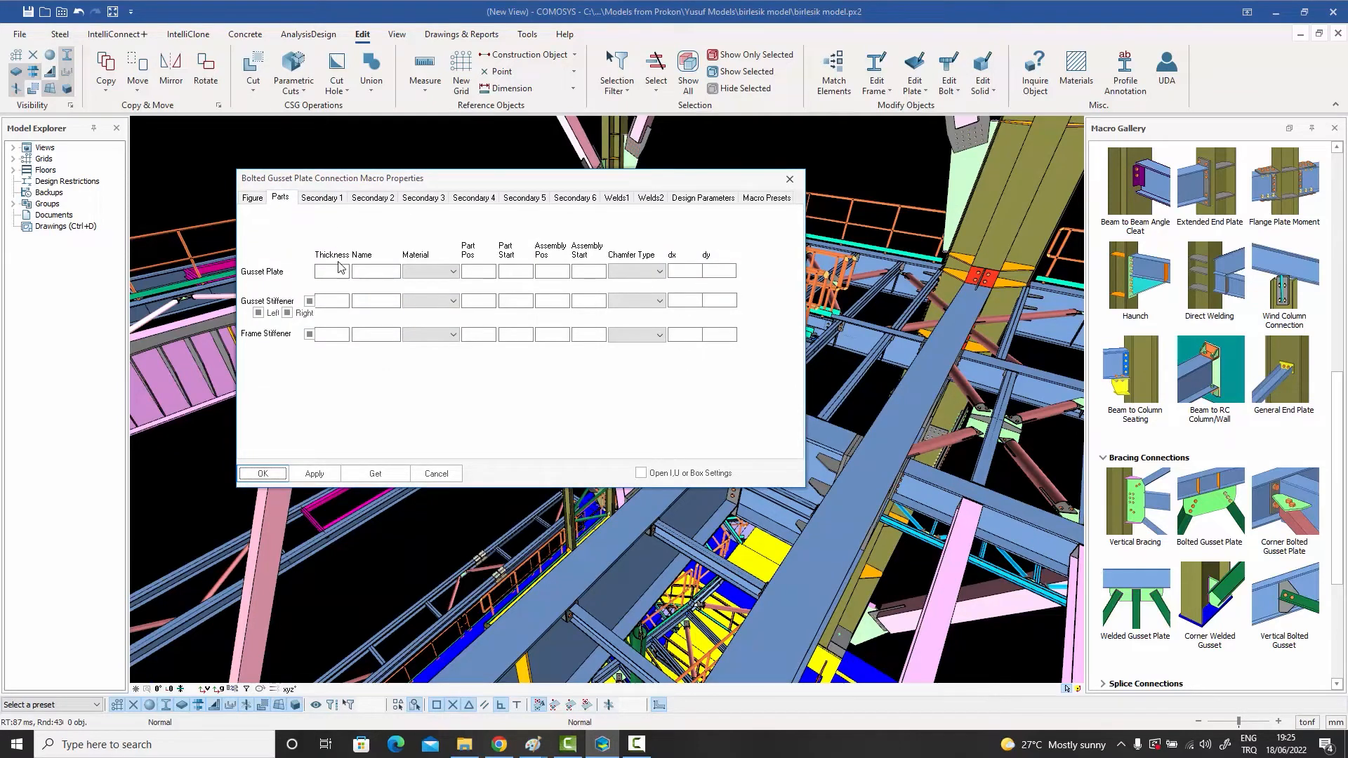
click(330, 203)
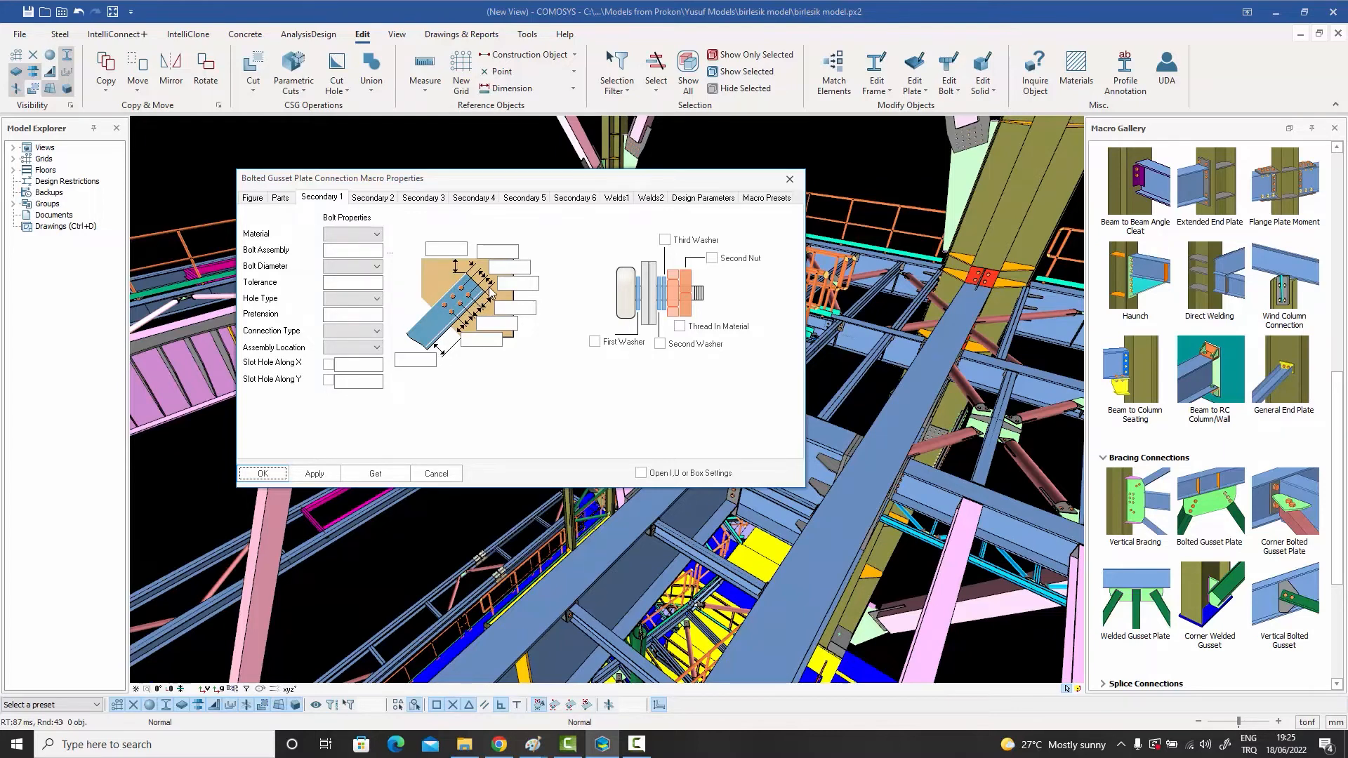
click(384, 199)
click(414, 199)
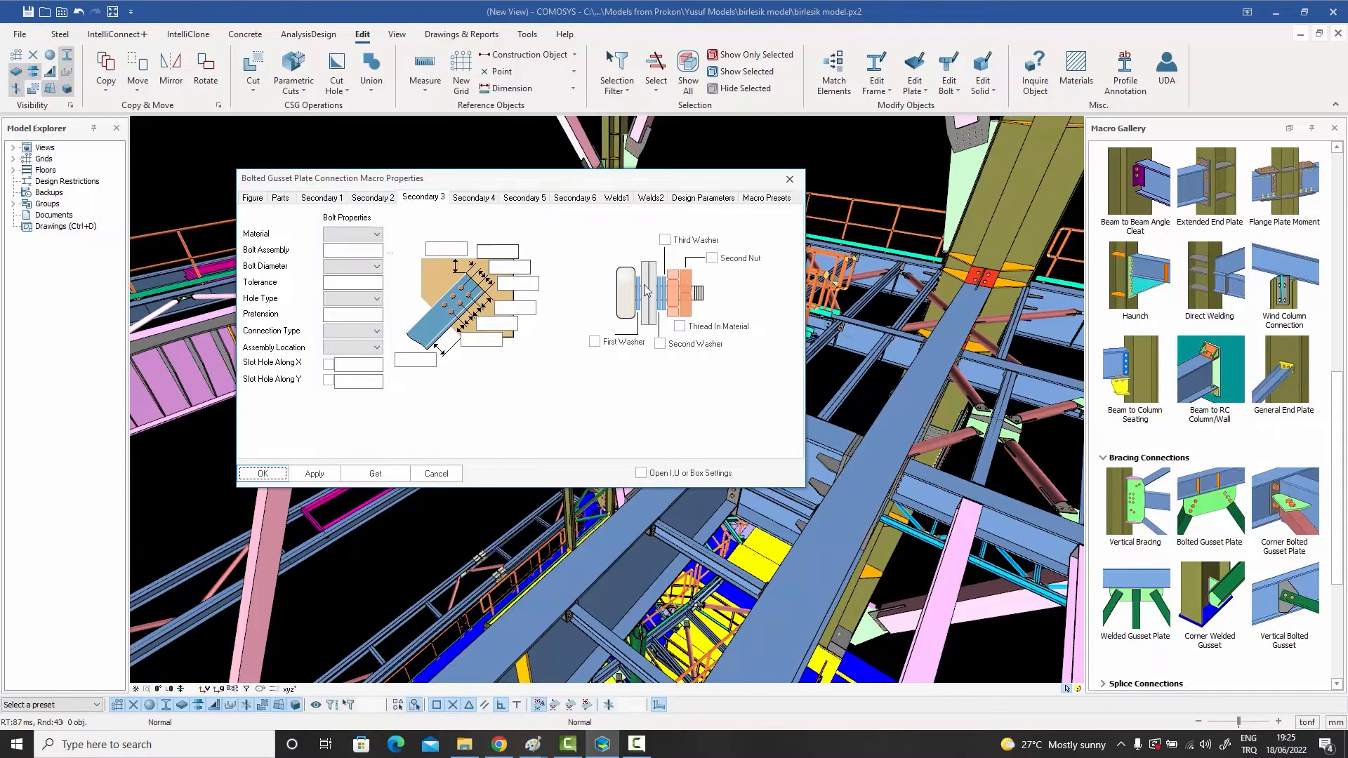
click(320, 199)
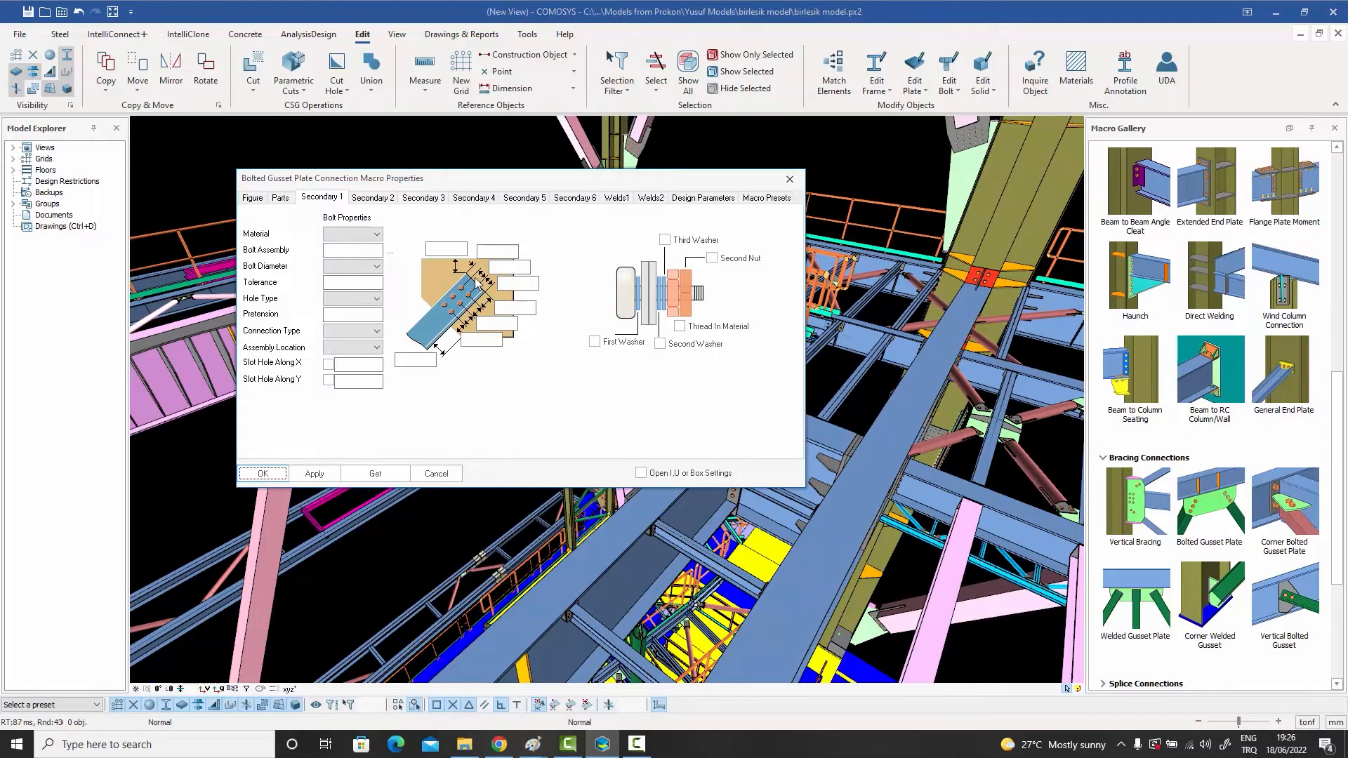
- Try 35 as a bolt distance for Secondary 1, remove the entry and close the macro properties
click(510, 284)
double_click(507, 284)
text(35)
key(BackSpace)
click(790, 178)
- Open the Haunch beam-to-column macro, review its bolt, plate and Figure 2 bolt layout settings, and close it
scroll(1159, 411, up, 1)
scroll(1159, 411, up, 1)
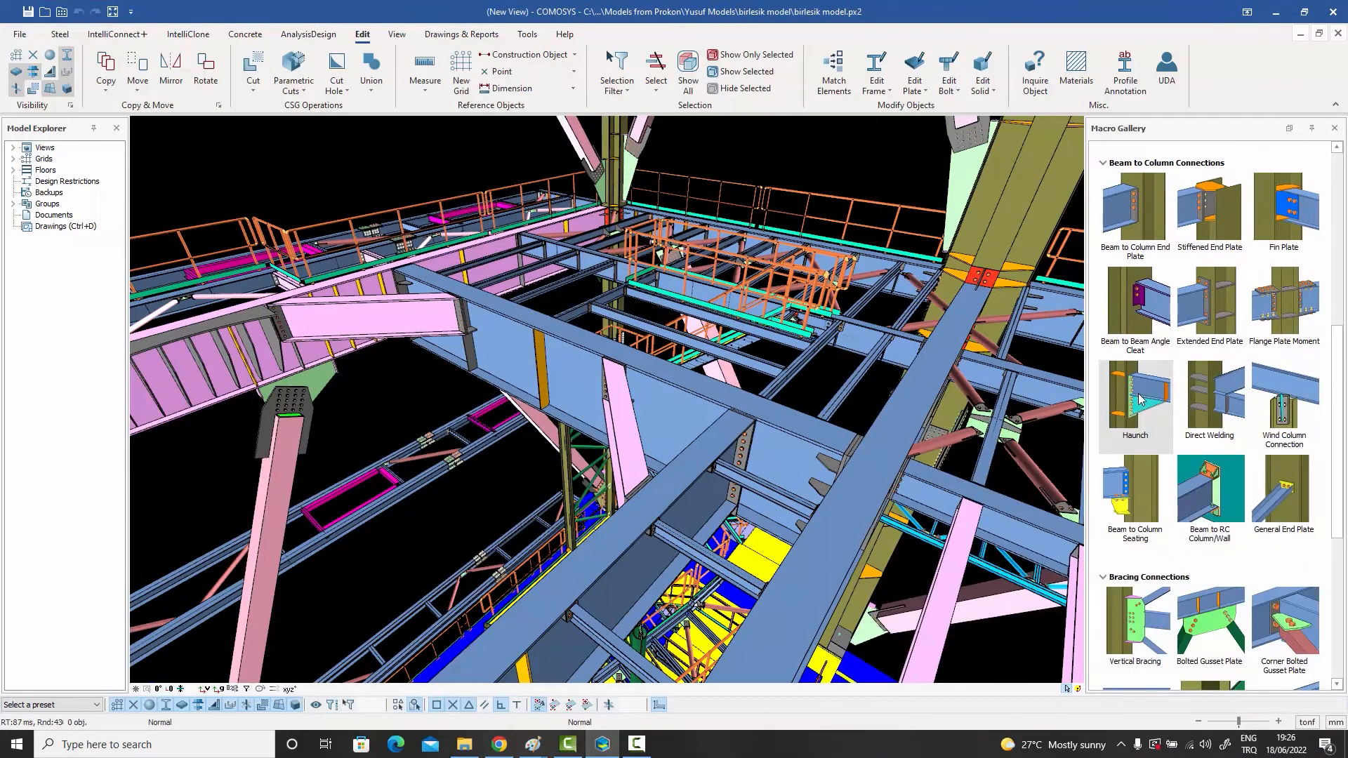
double_click(1134, 397)
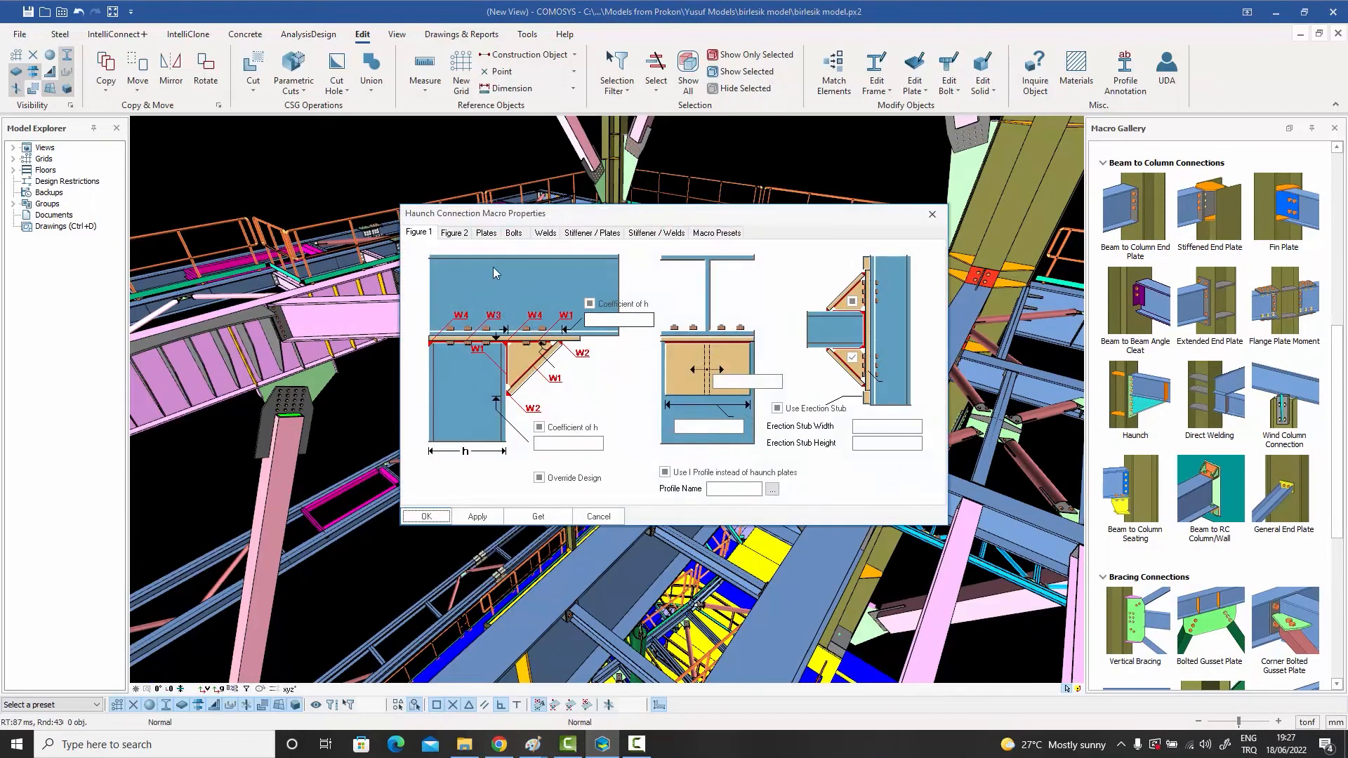
click(505, 233)
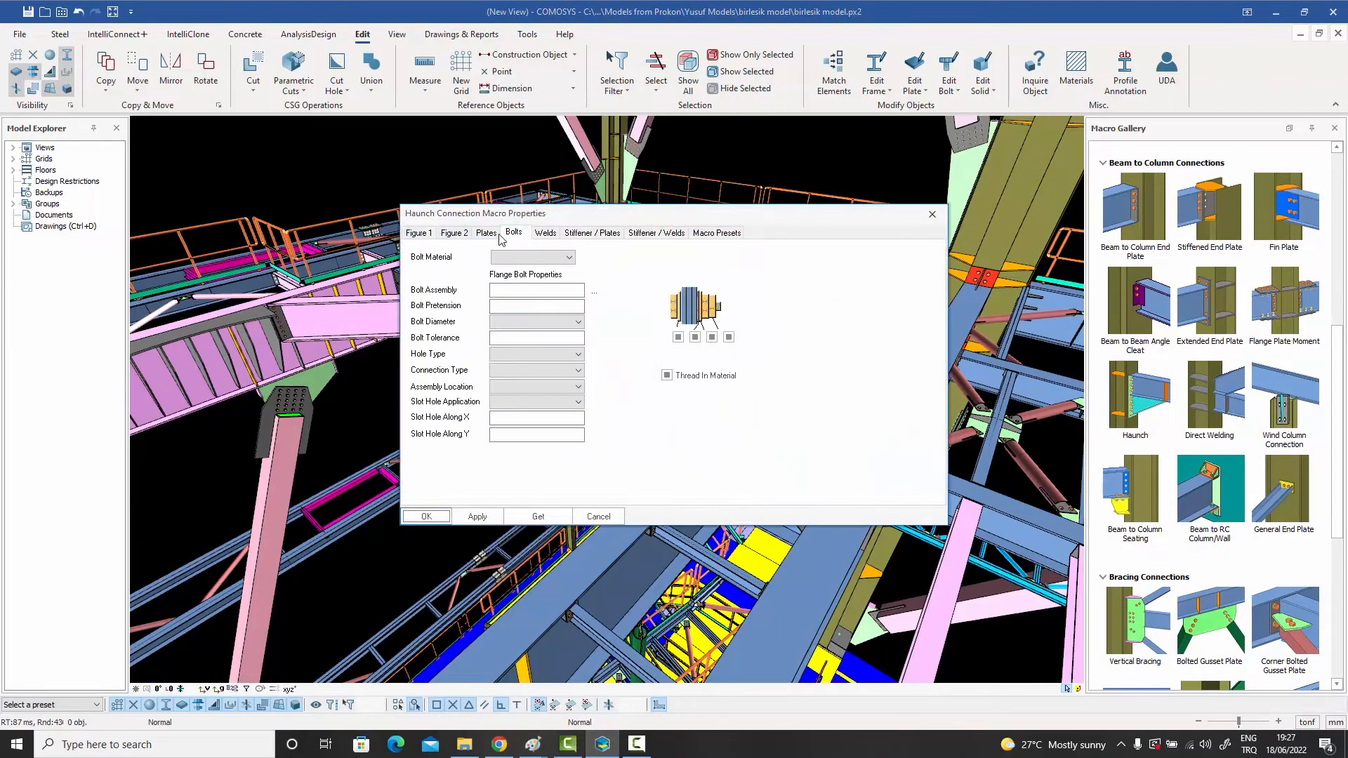
click(485, 234)
click(464, 234)
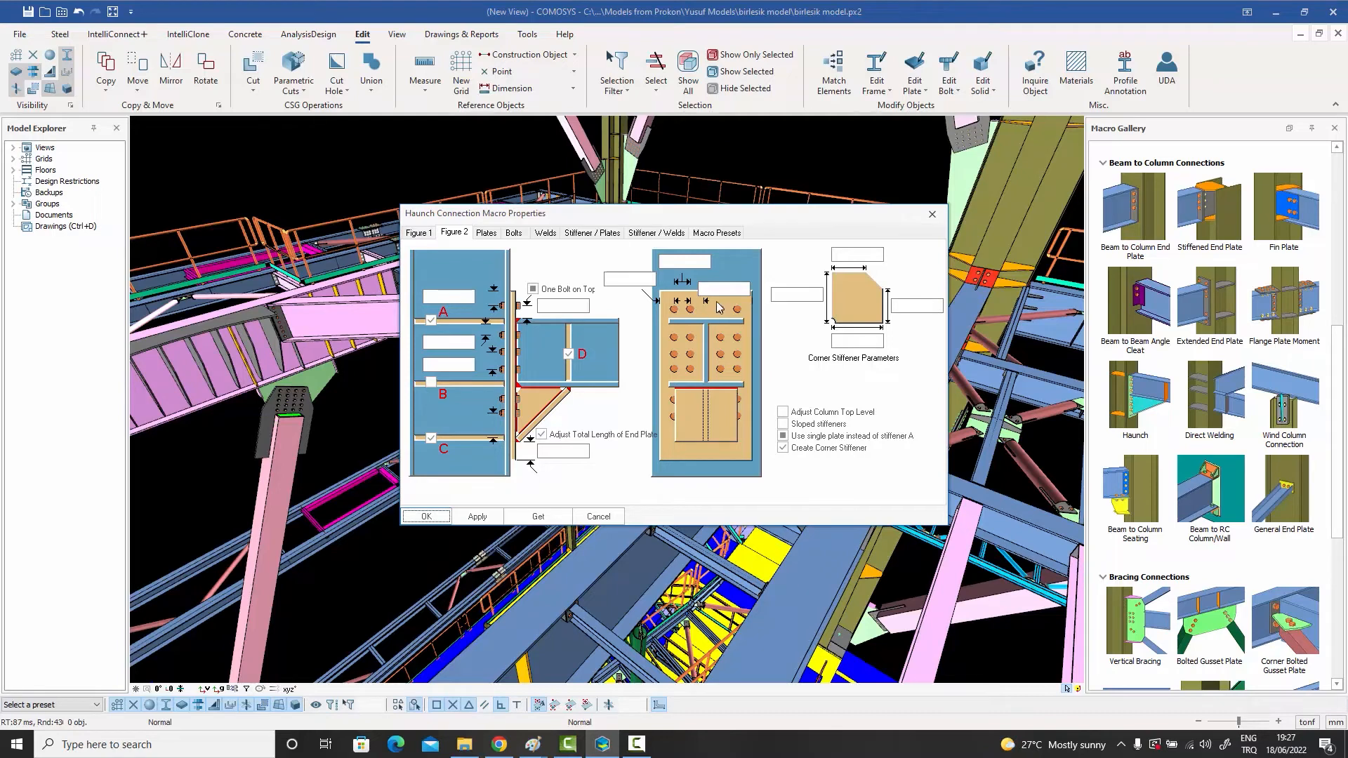
click(932, 216)
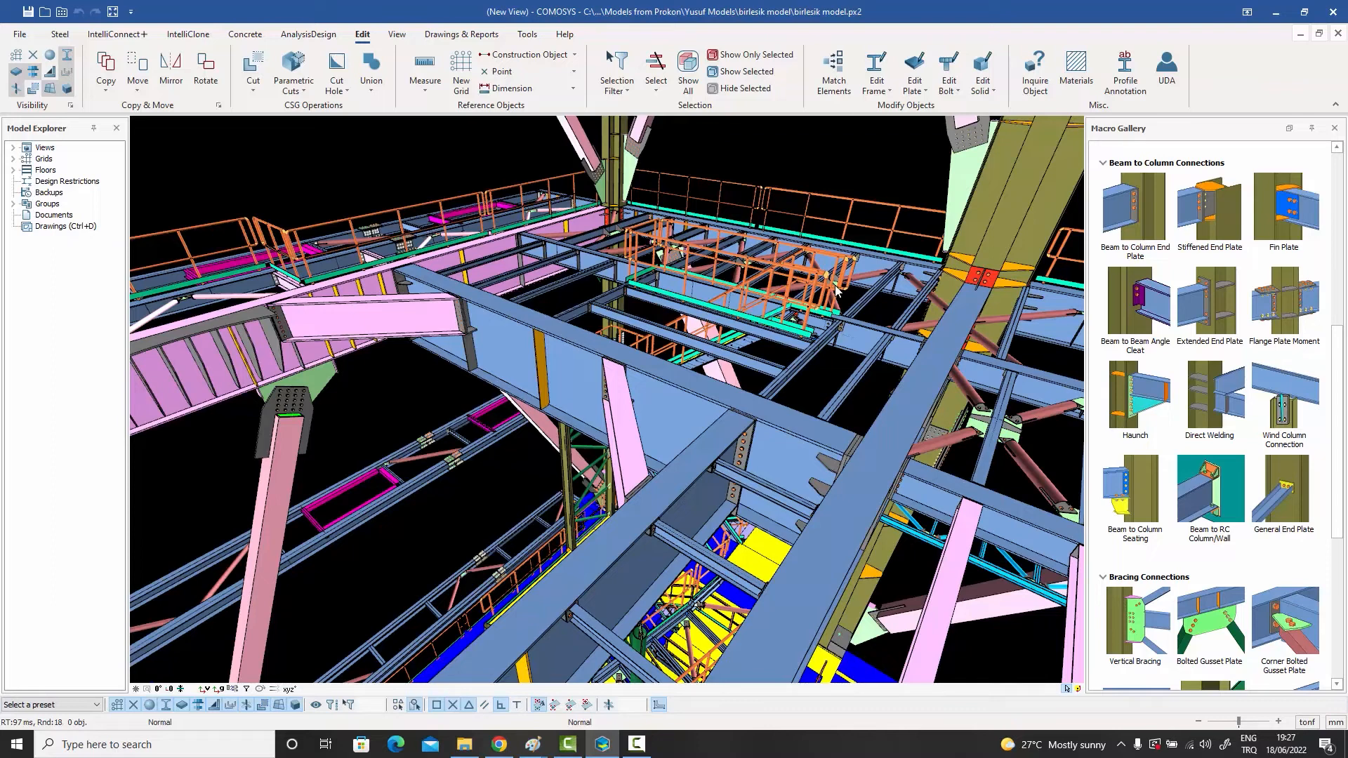
- Open angle_gauge_distances.txt from the Comosys 4 Preferences folder and examine the gauge distance and diameter for side length 60
click(62, 13)
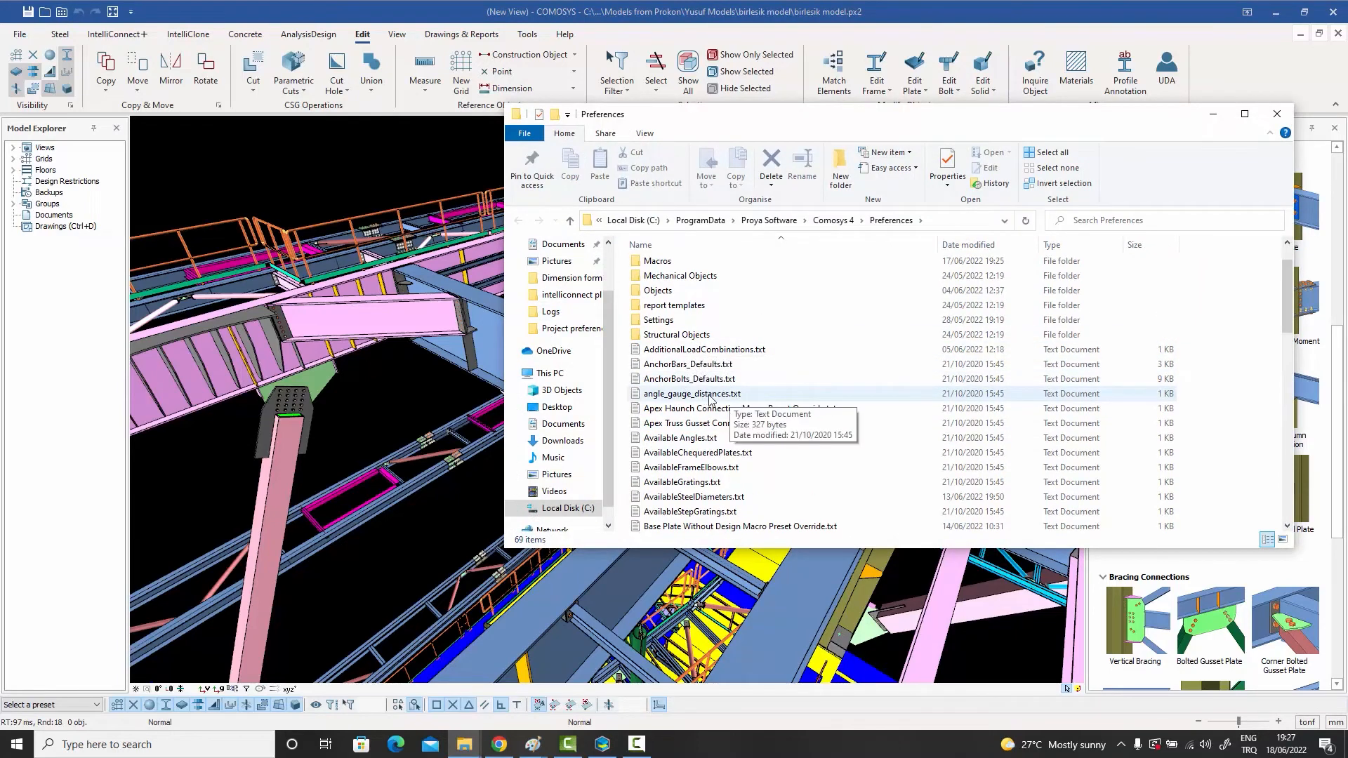
double_click(709, 397)
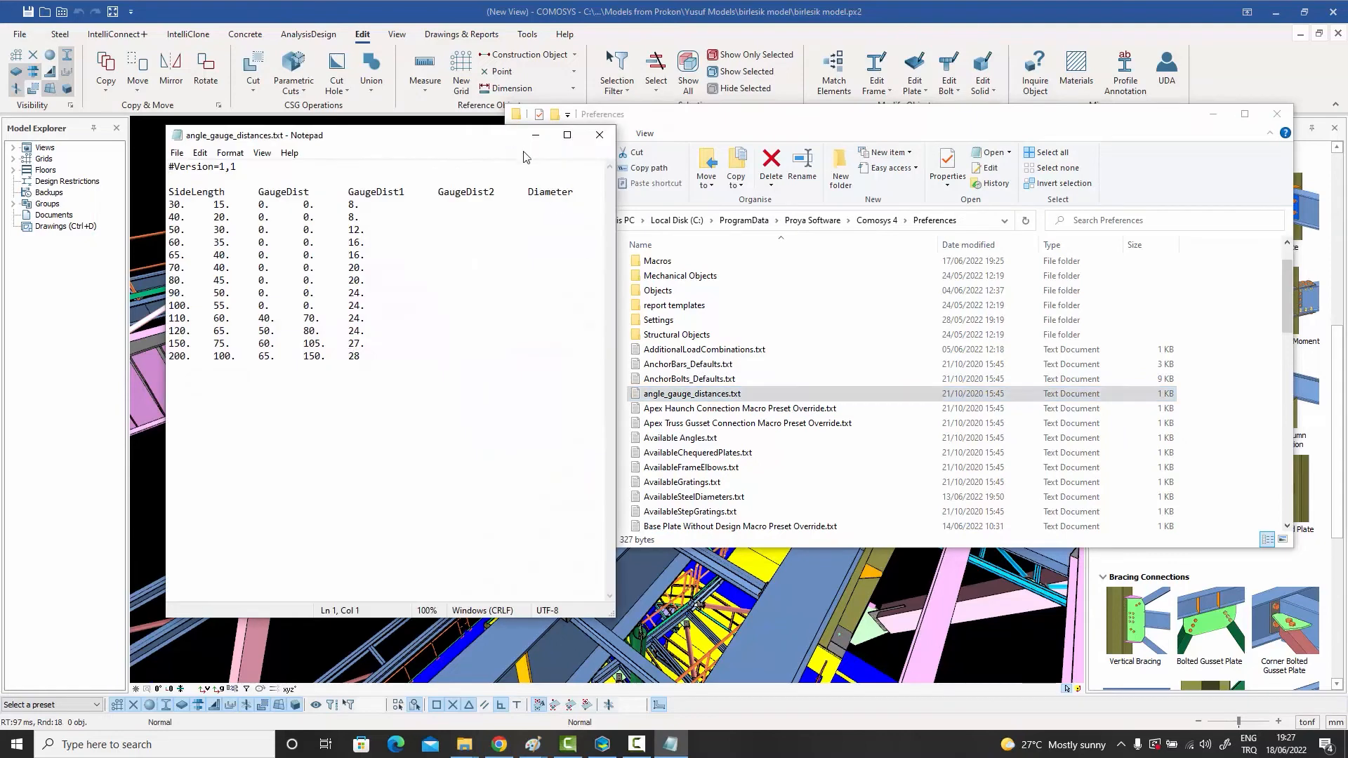
click(565, 137)
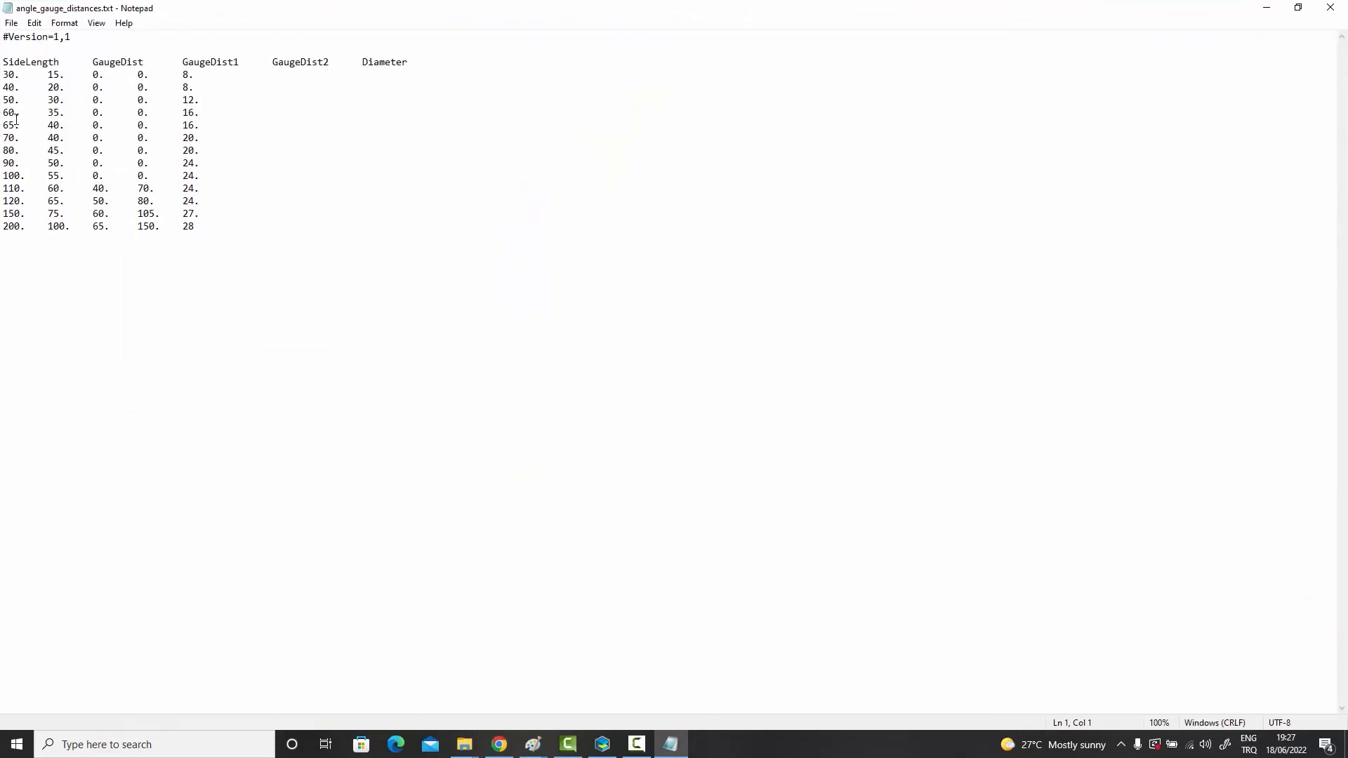
drag(2, 113, 66, 114)
click(43, 113)
drag(2, 113, 27, 115)
drag(50, 112, 61, 114)
drag(184, 112, 200, 112)
- Examine the gauge distances and diameters for side lengths 80 and 110, look over the whole table, and close the file
drag(3, 150, 216, 151)
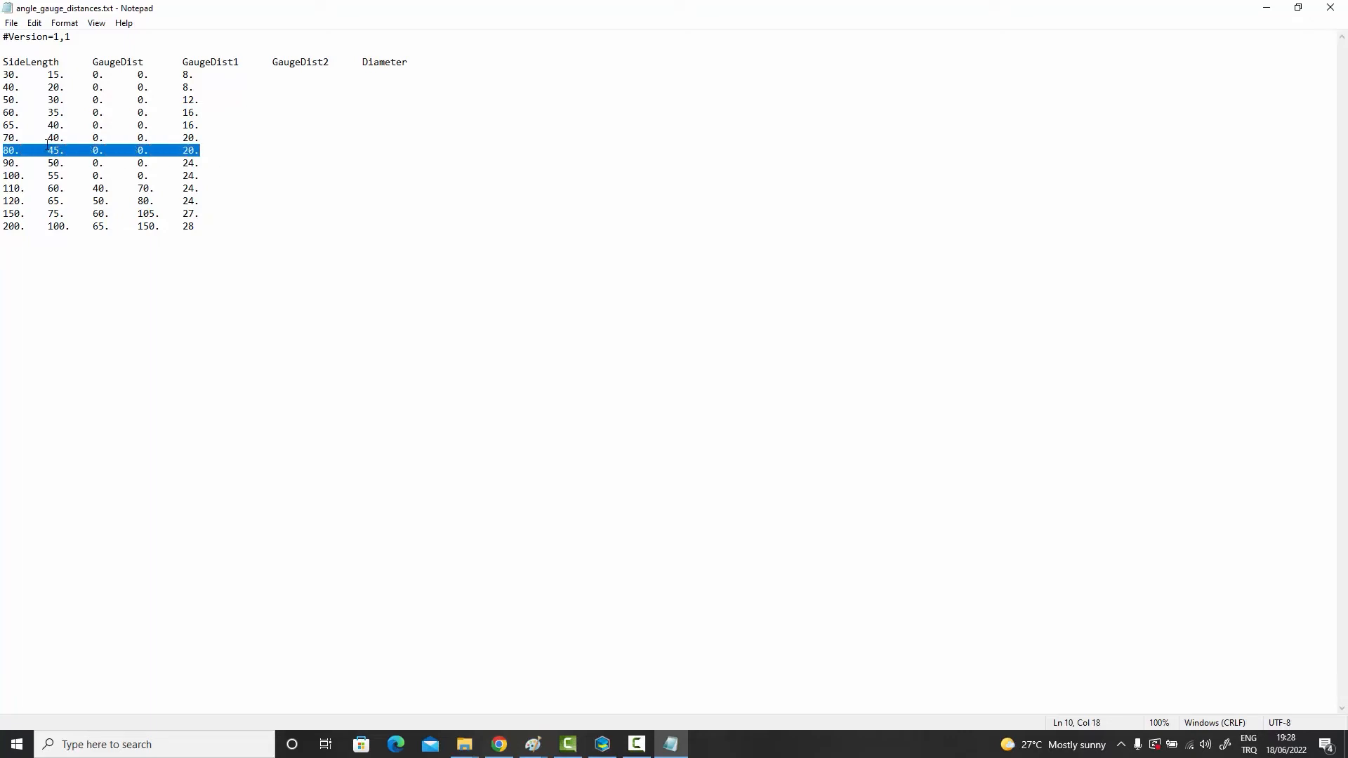
click(186, 152)
drag(186, 153, 202, 152)
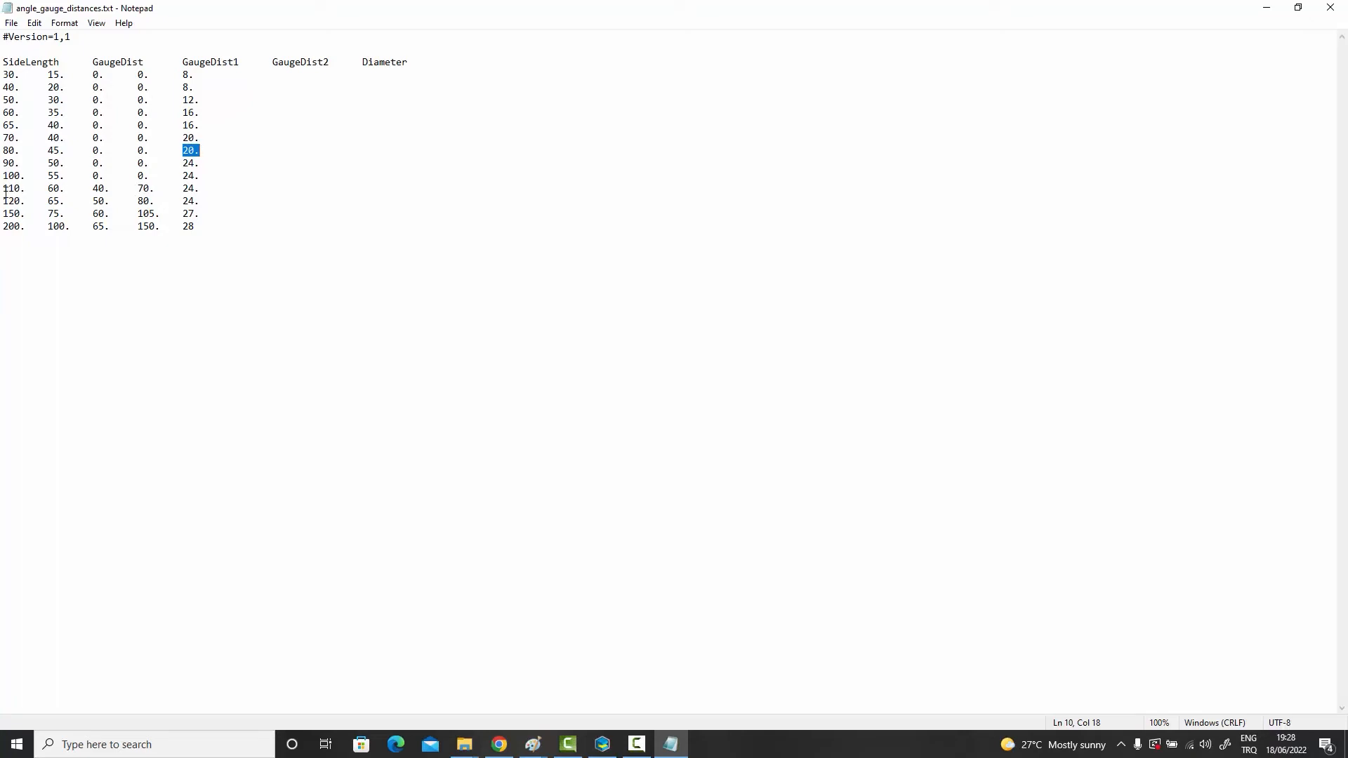
drag(4, 190, 215, 193)
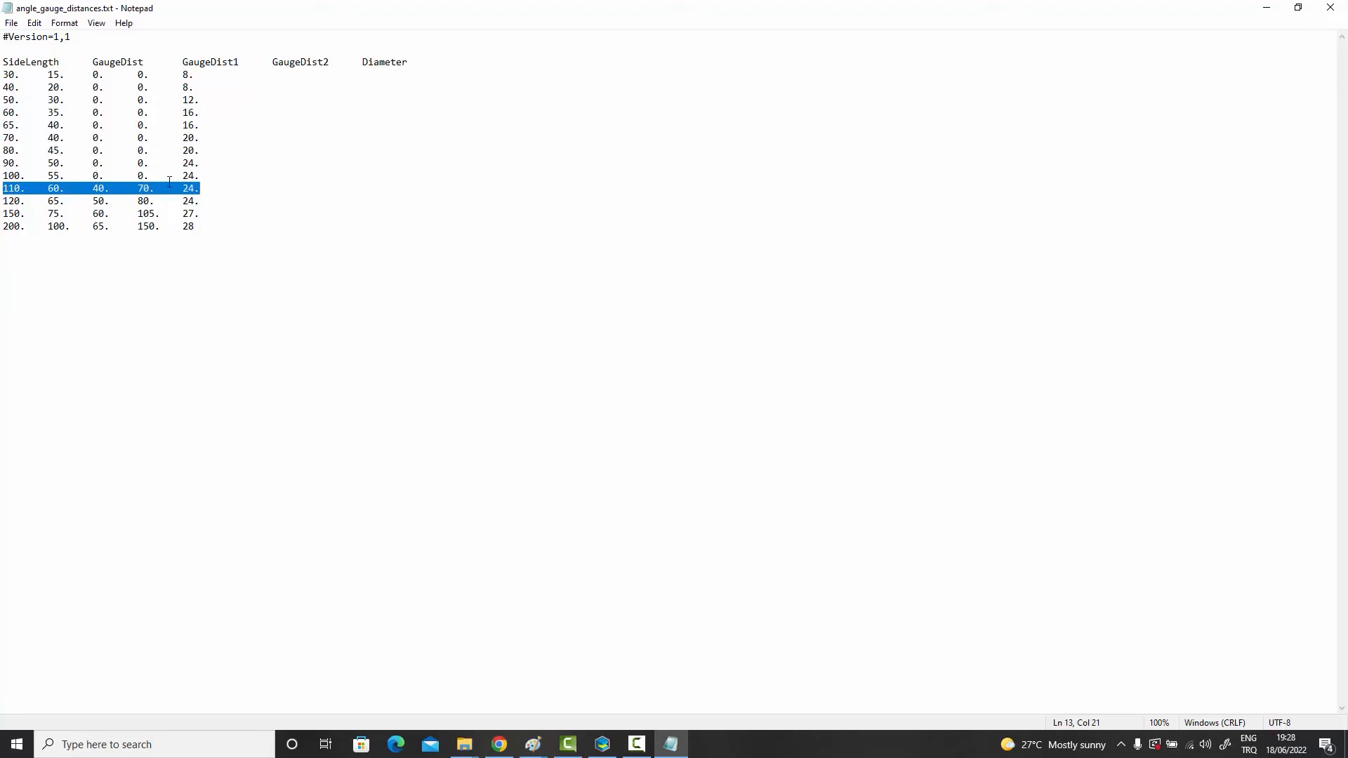
click(64, 188)
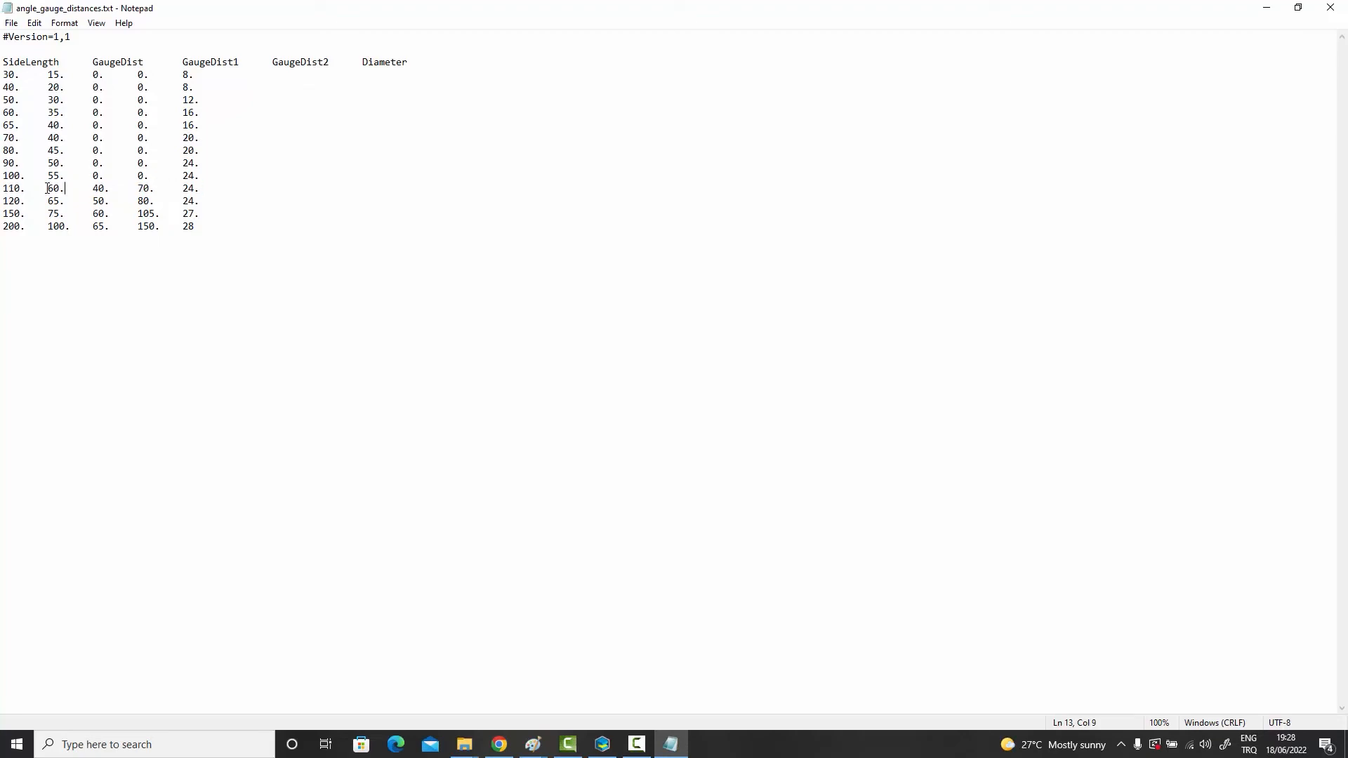
drag(47, 189, 66, 188)
drag(92, 188, 150, 188)
drag(181, 189, 200, 188)
drag(220, 235, 5, 79)
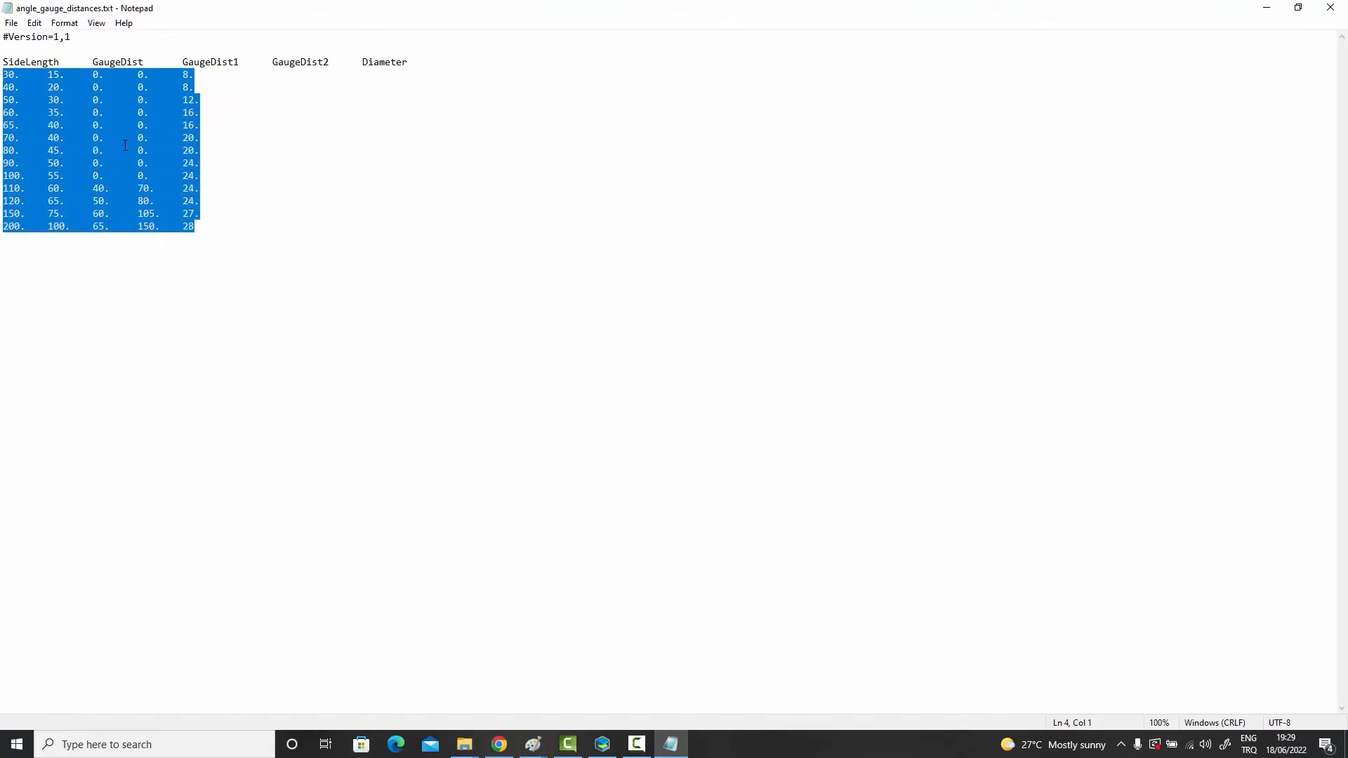
click(1329, 9)
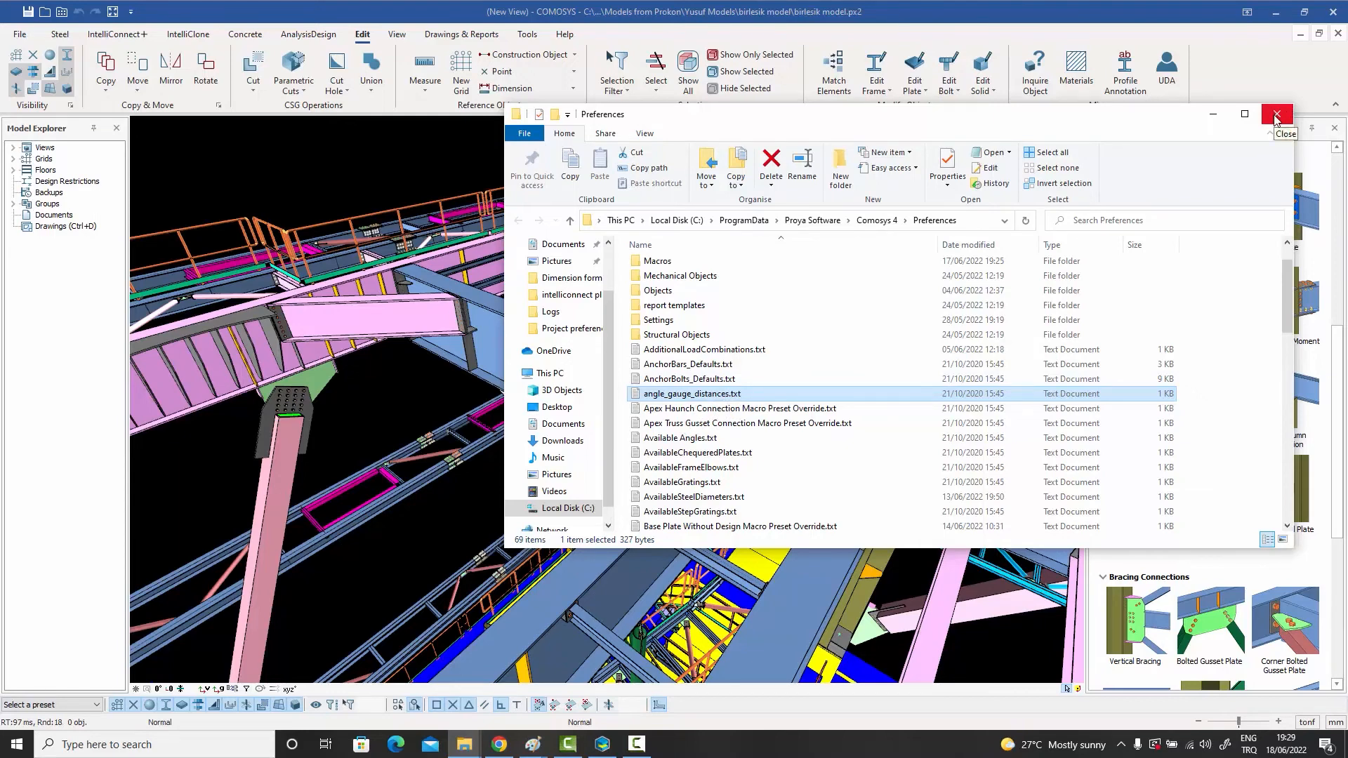
- Open Flange_Bolting_Distances.txt from the Preferences folder and examine its profile rows and the e1, e2 and e3 columns
scroll(725, 471, down, 1)
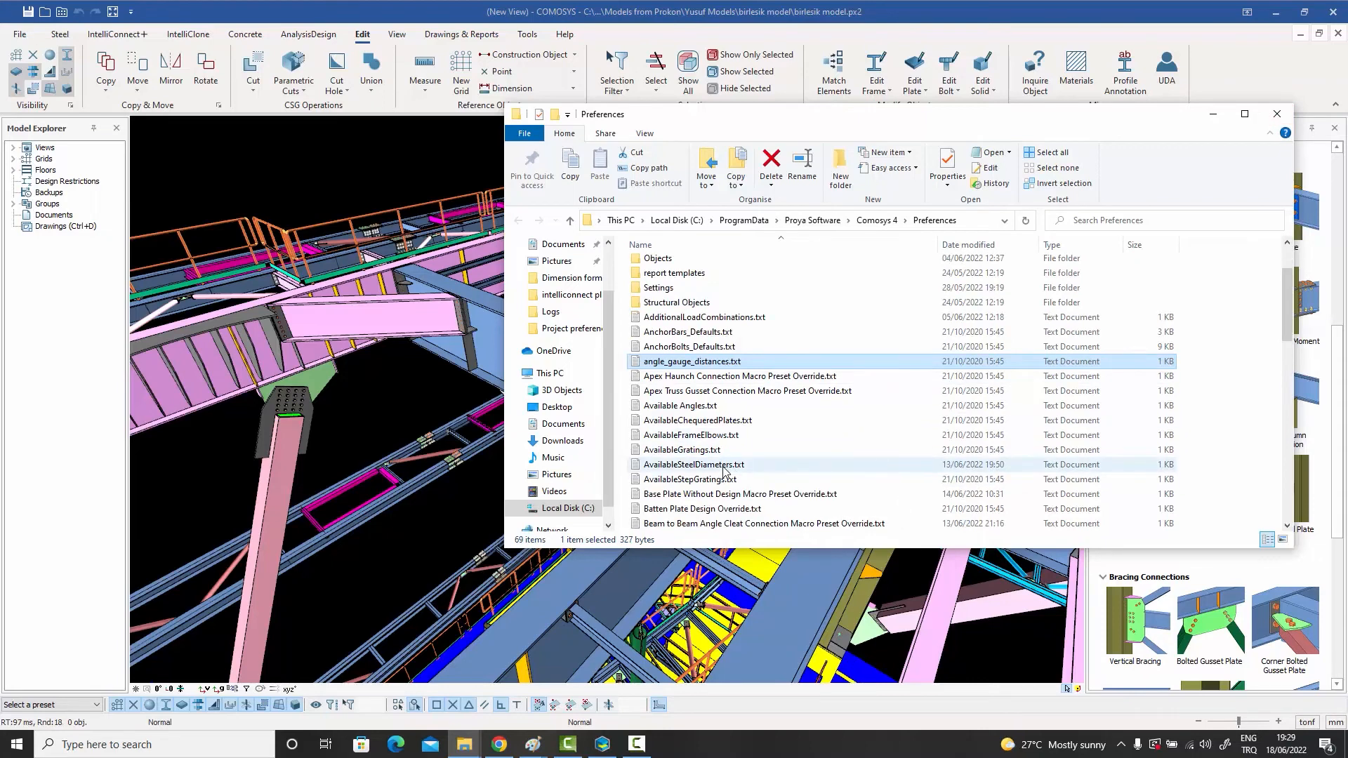
scroll(738, 380, down, 2)
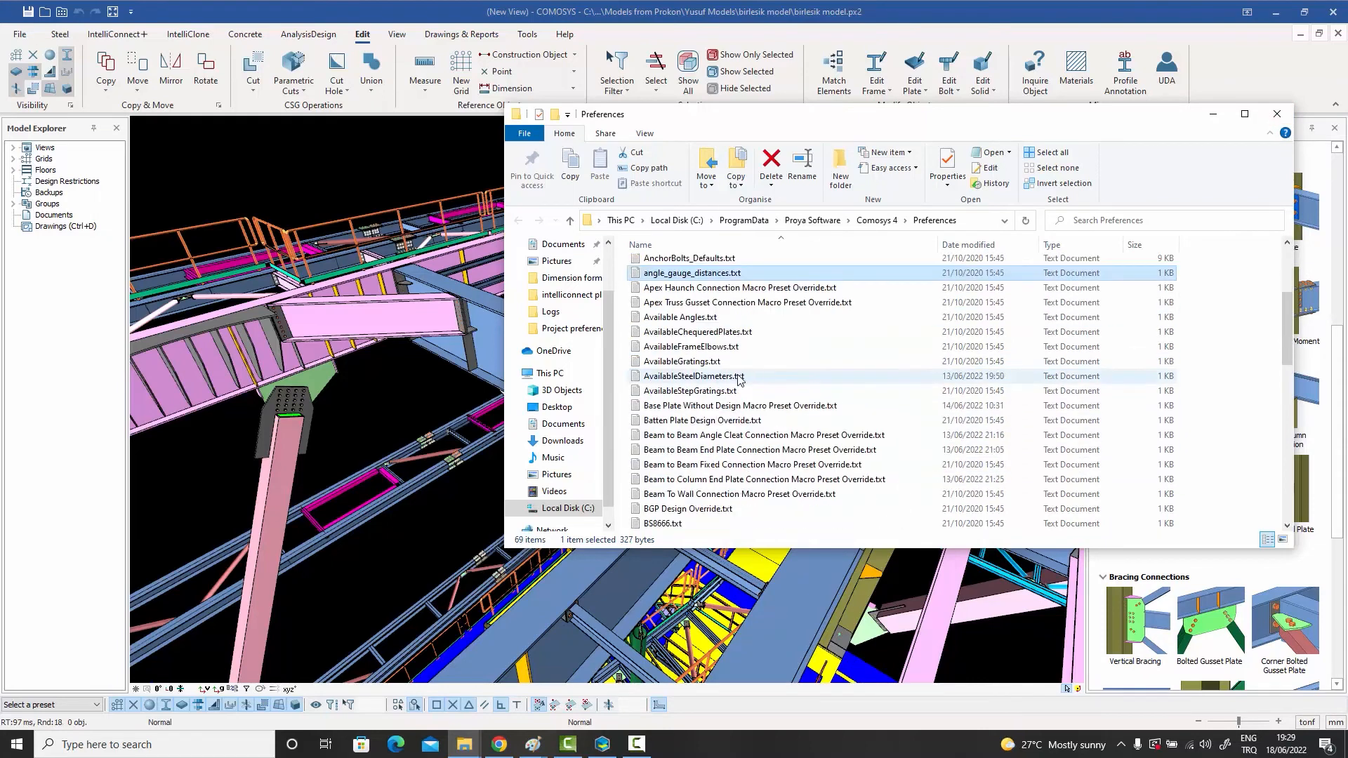
scroll(739, 379, down, 3)
scroll(738, 380, down, 1)
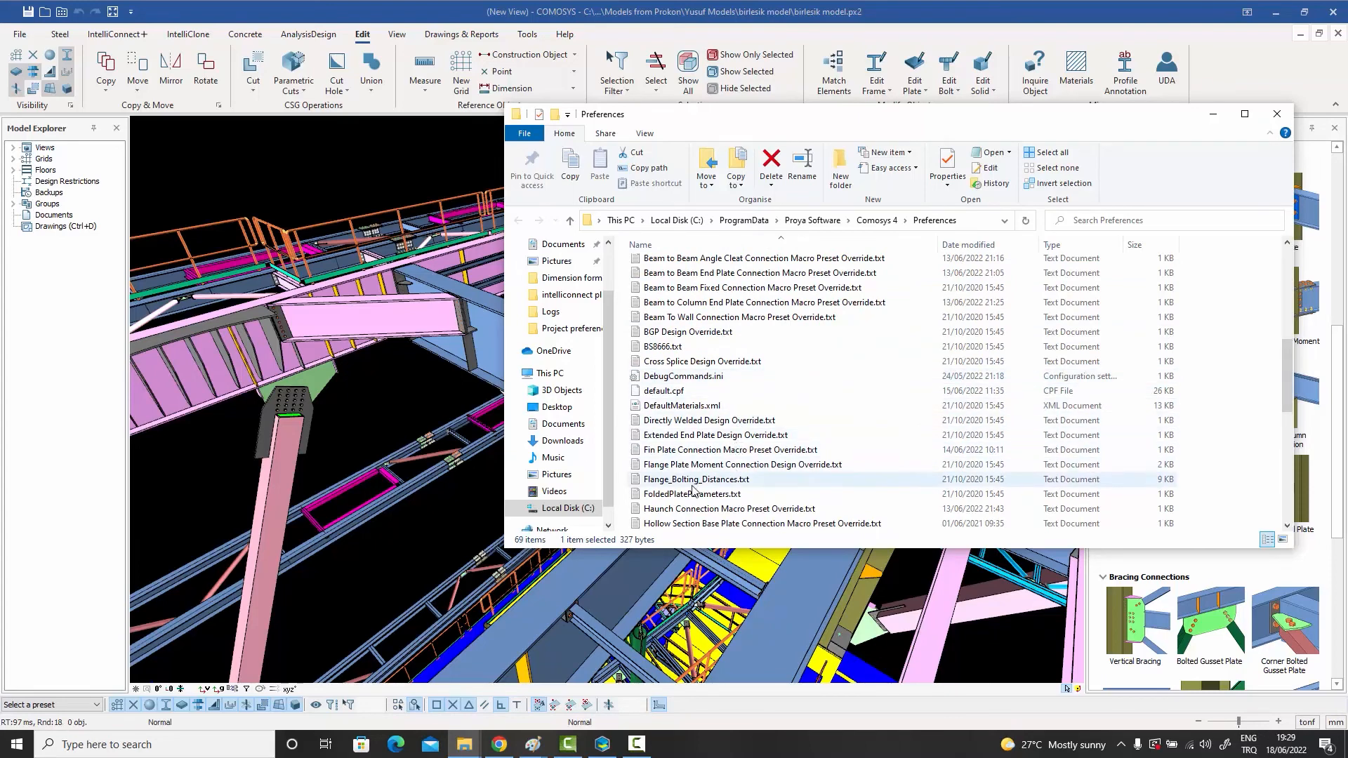
double_click(662, 482)
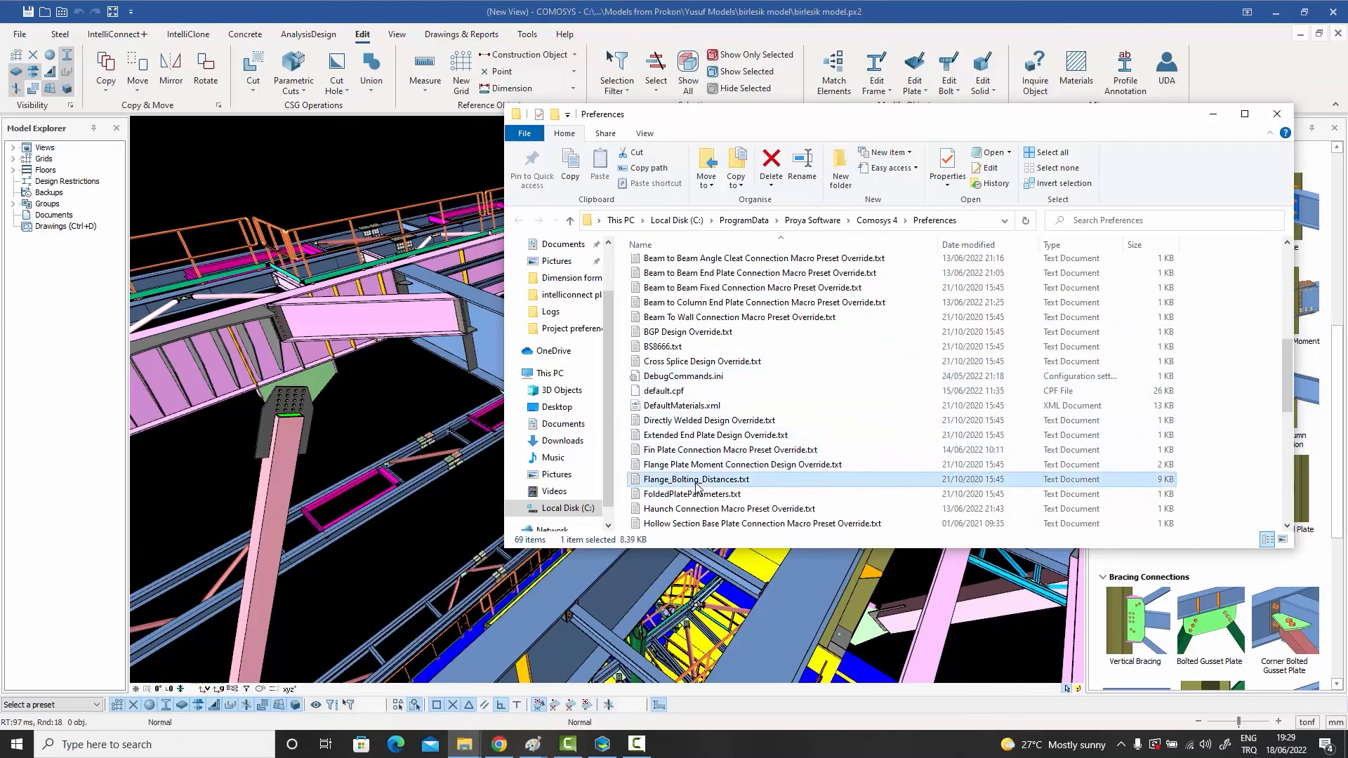
click(567, 135)
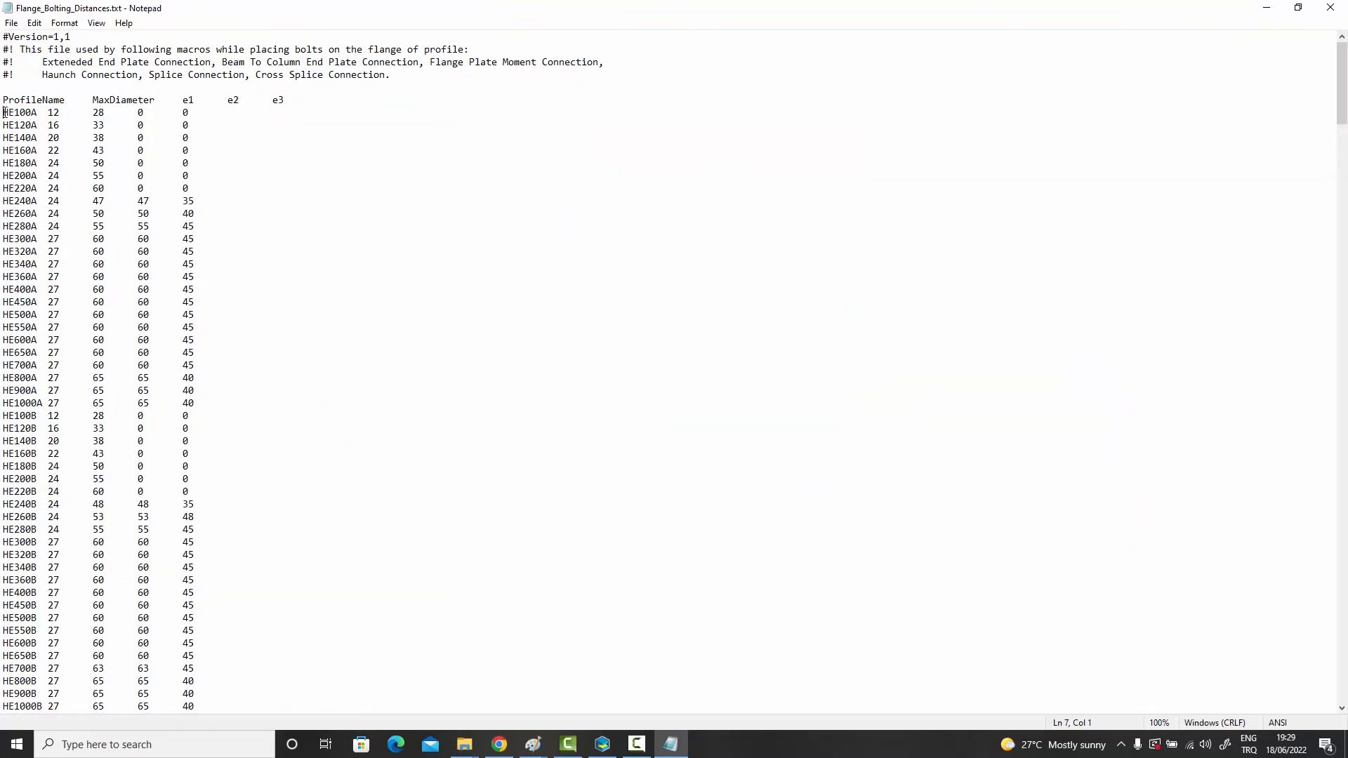
drag(3, 113, 283, 102)
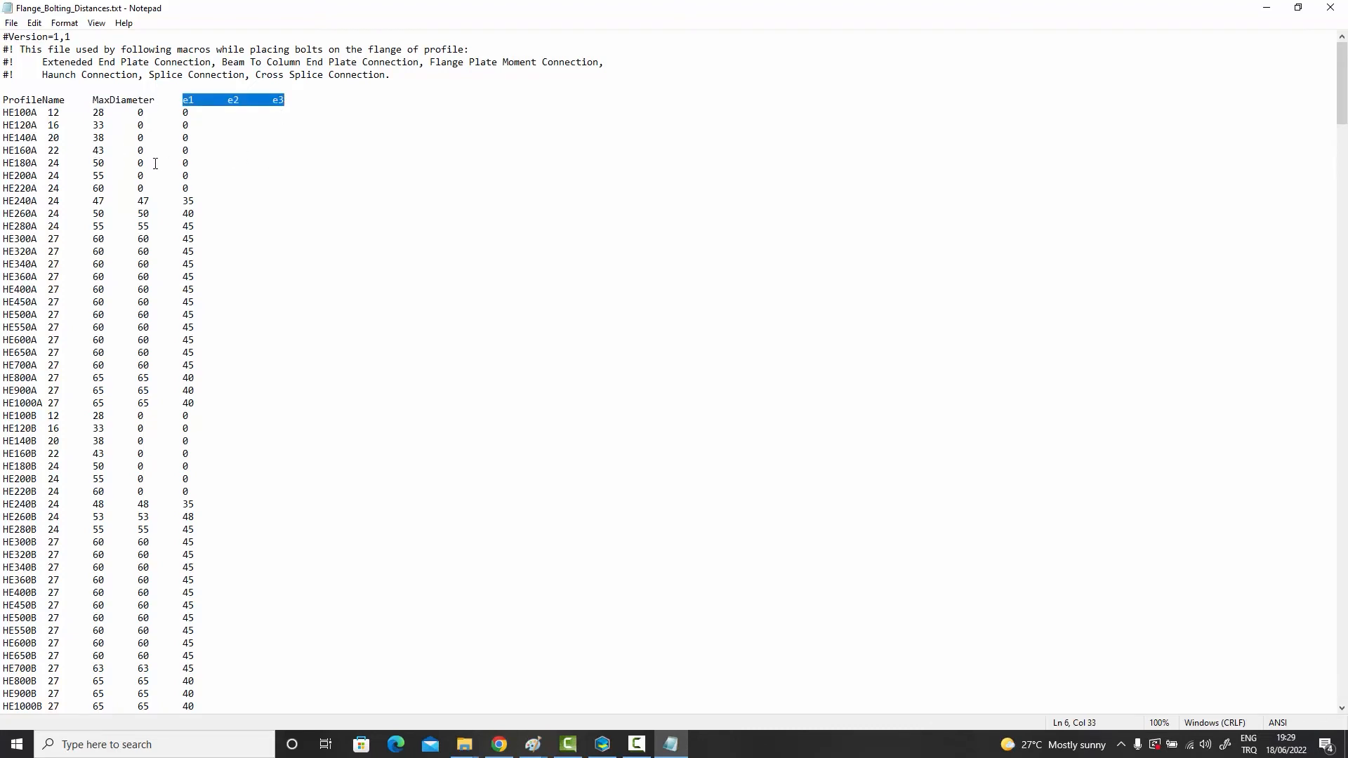
- Examine the flange bolting distances of profiles HE300A and HE650A, and close the file and the Preferences folder
scroll(155, 164, down, 3)
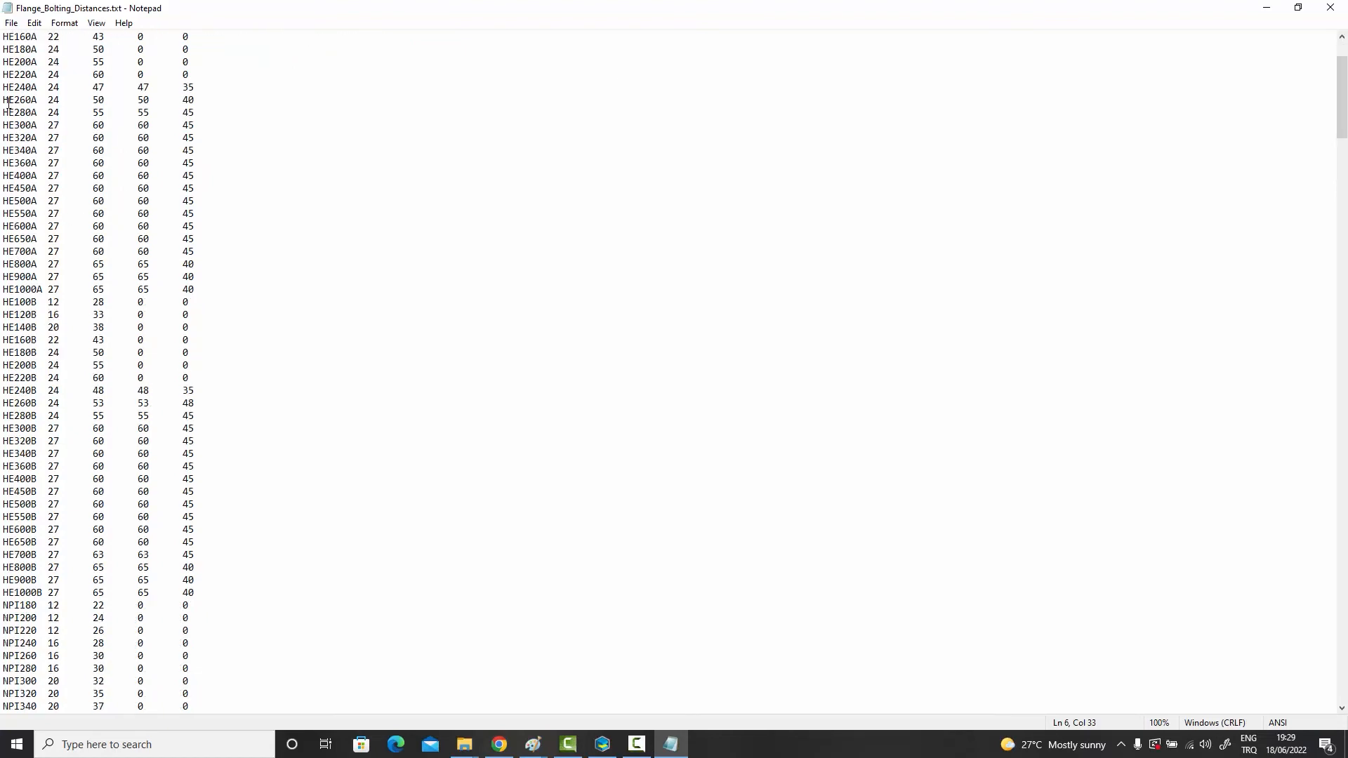
drag(2, 125, 241, 128)
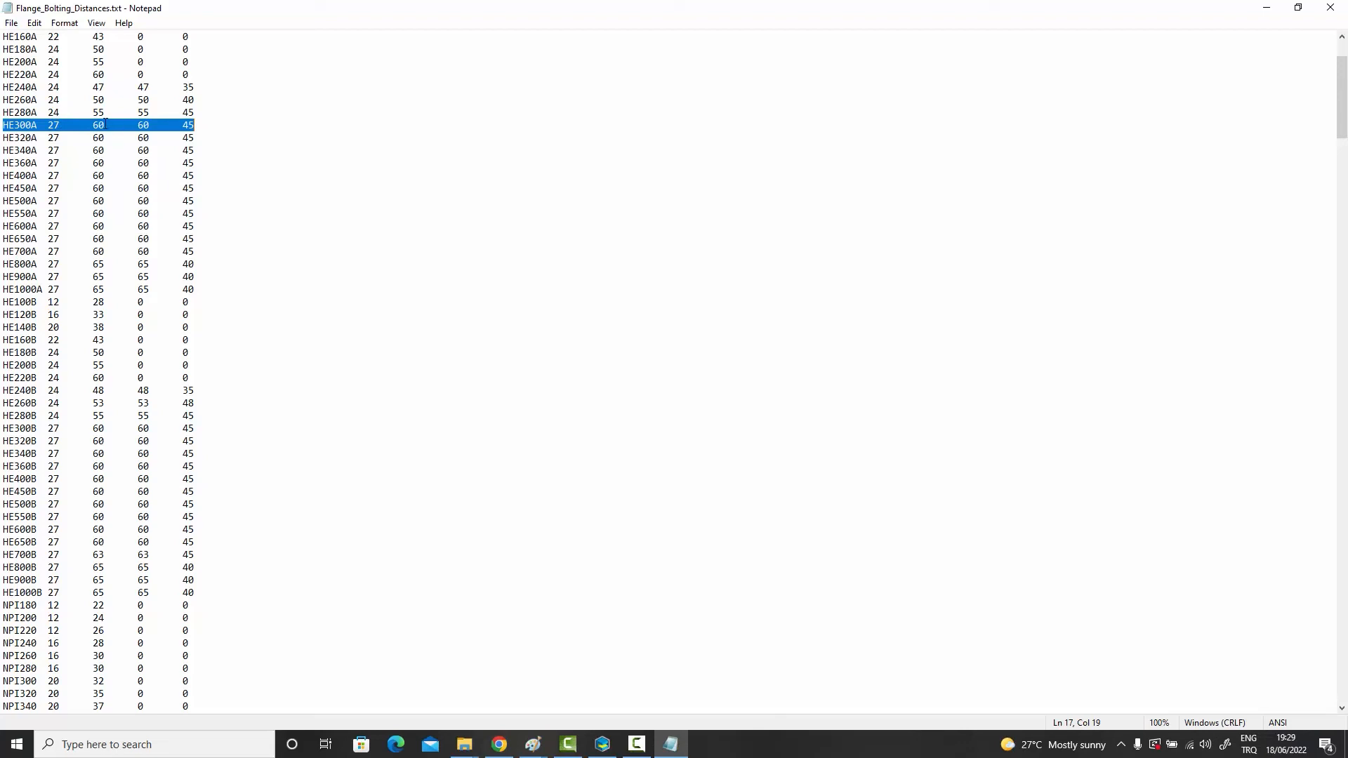
scroll(105, 124, up, 2)
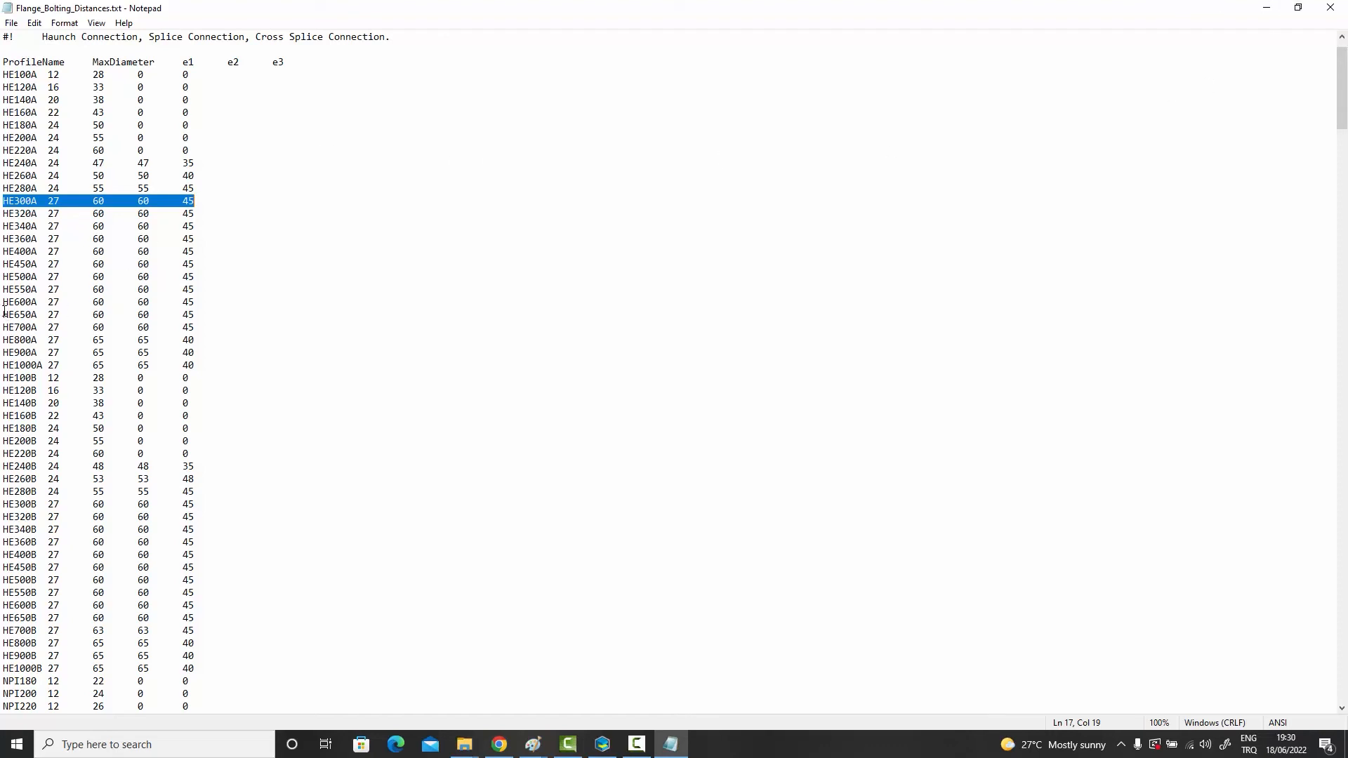
drag(4, 314, 219, 313)
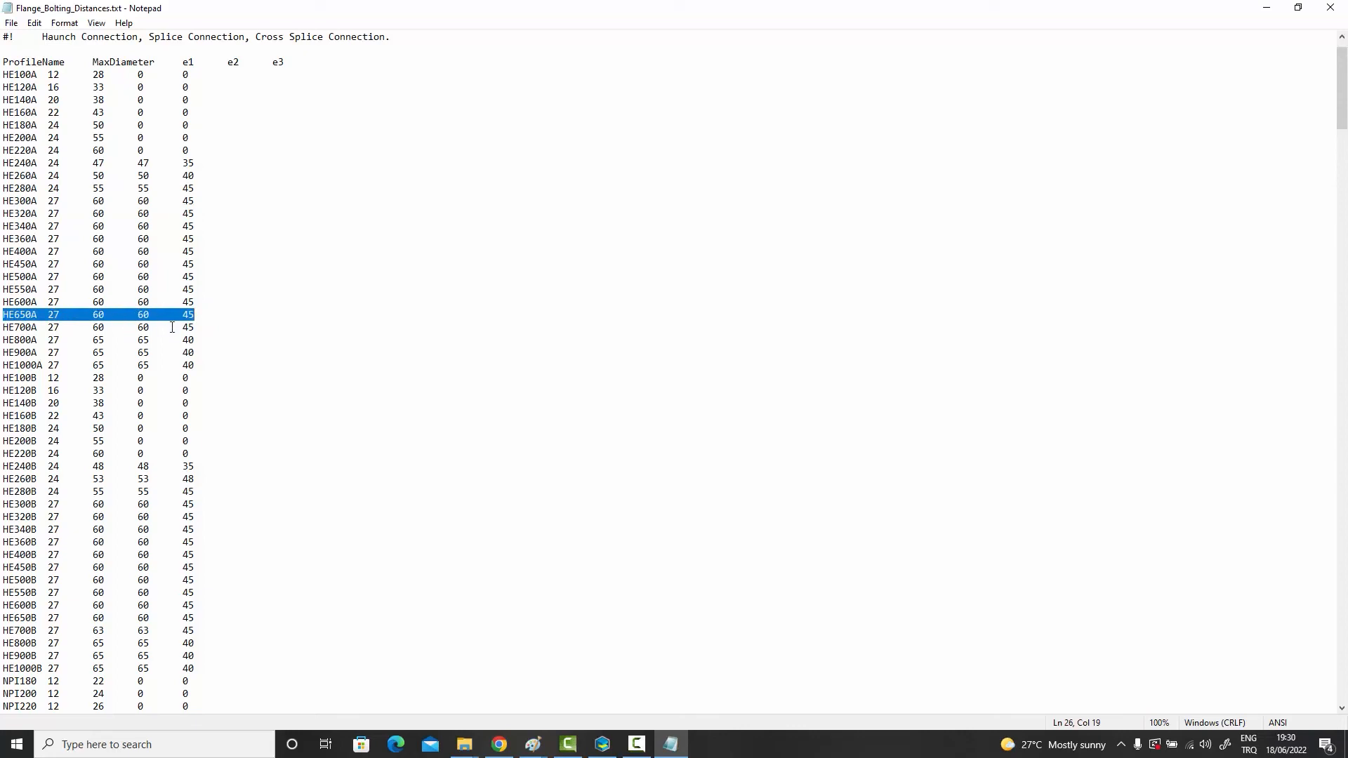
click(1331, 9)
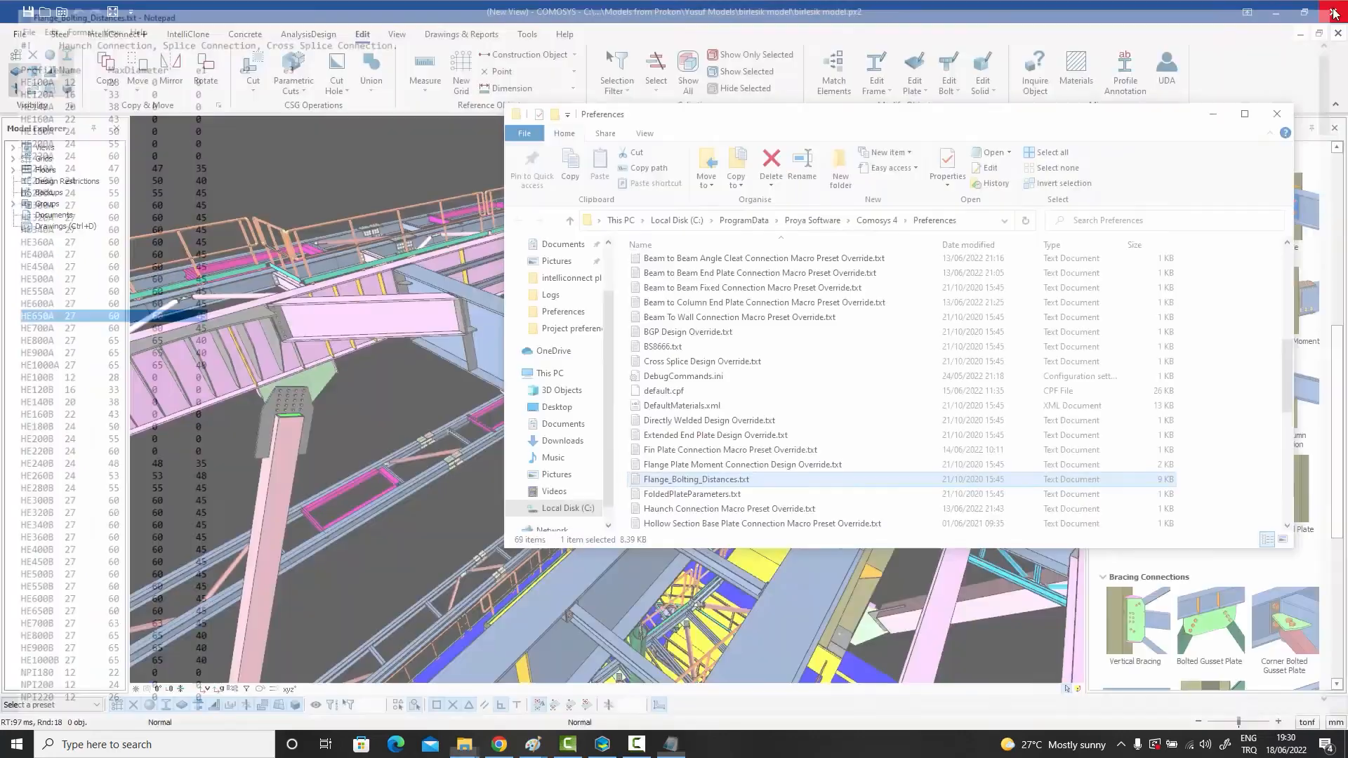
click(1289, 119)
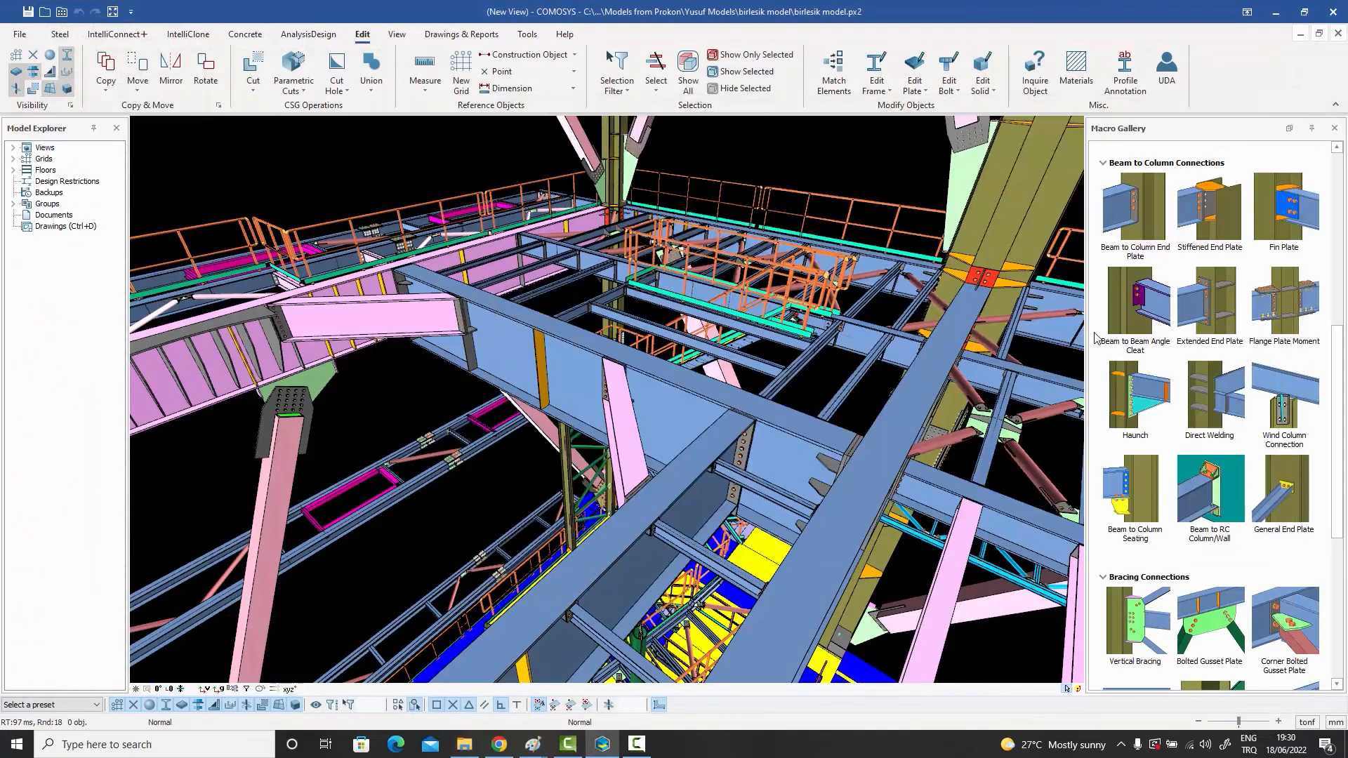
- Reopen the Haunch macro, check the bolt spacing fields in Figure 2, and close it
double_click(1149, 403)
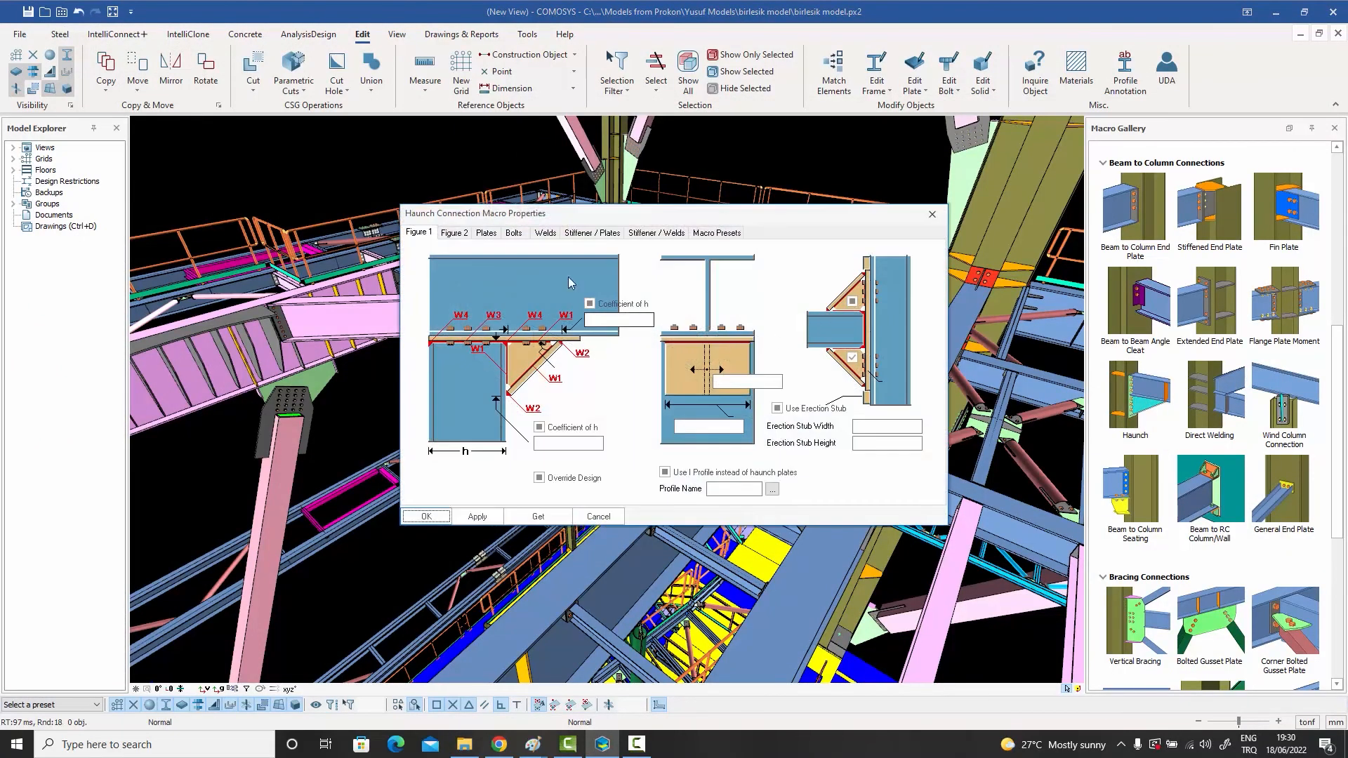
click(454, 232)
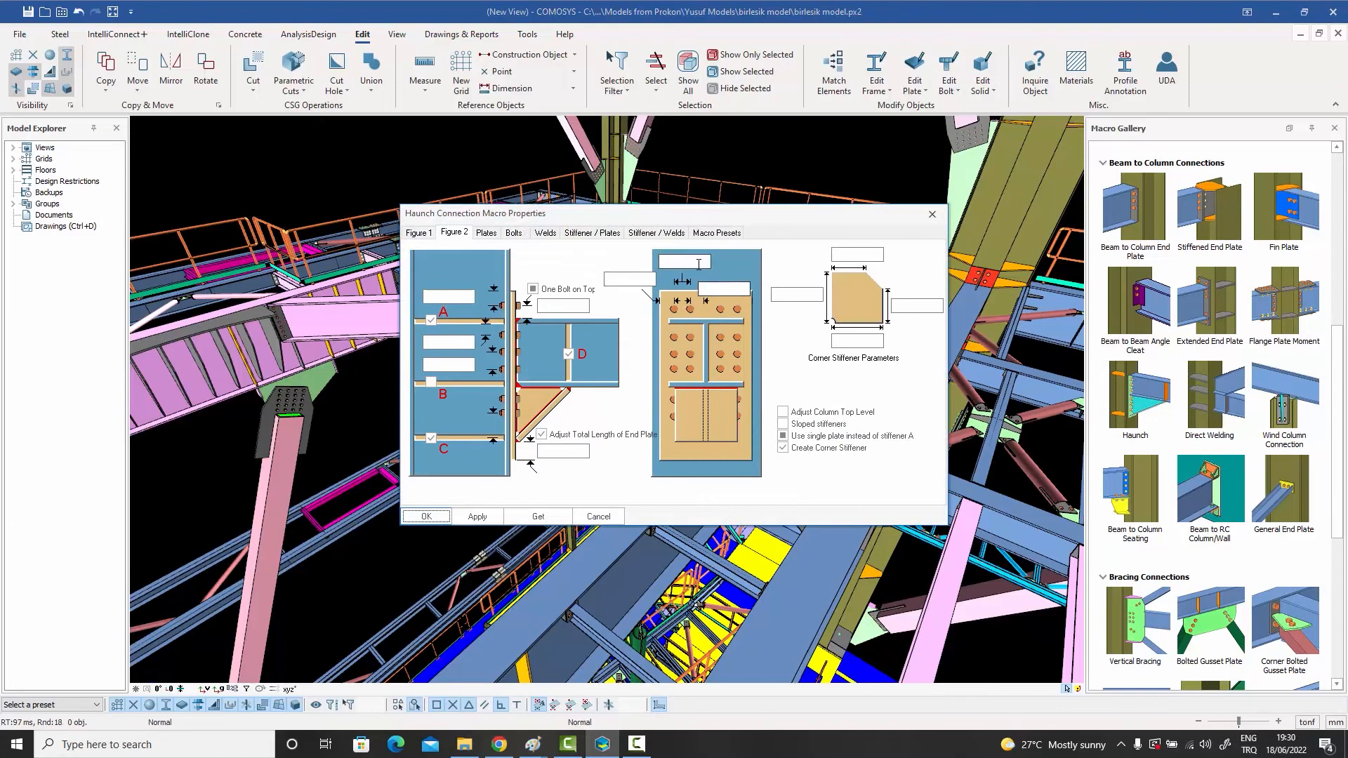
click(718, 289)
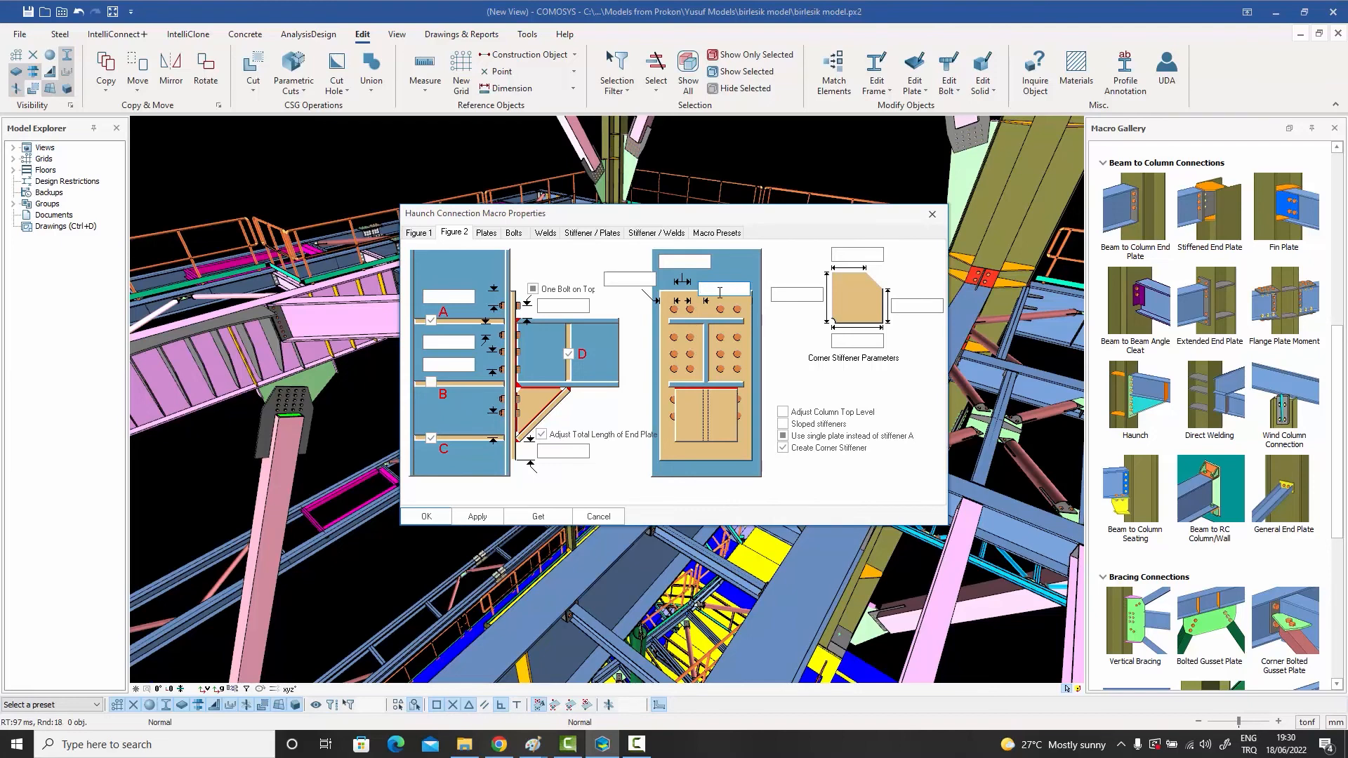
click(941, 223)
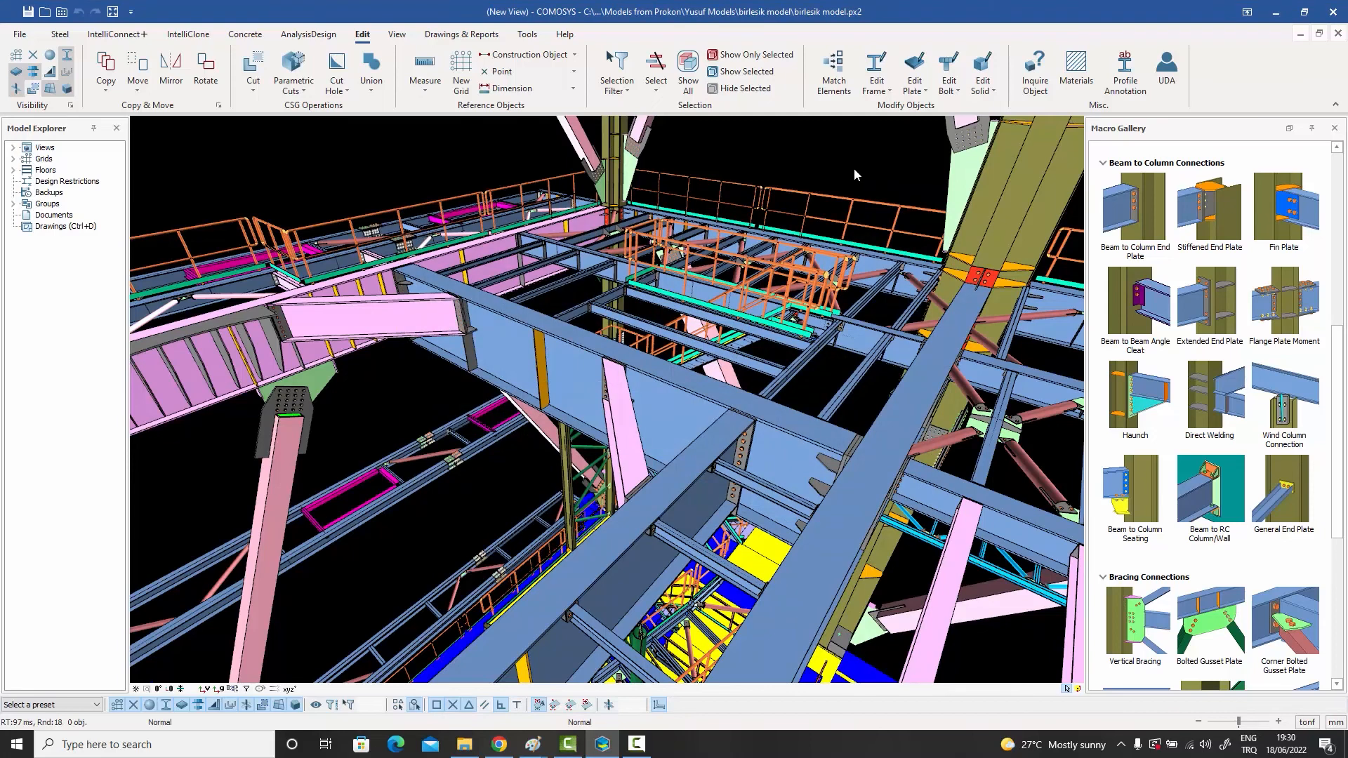